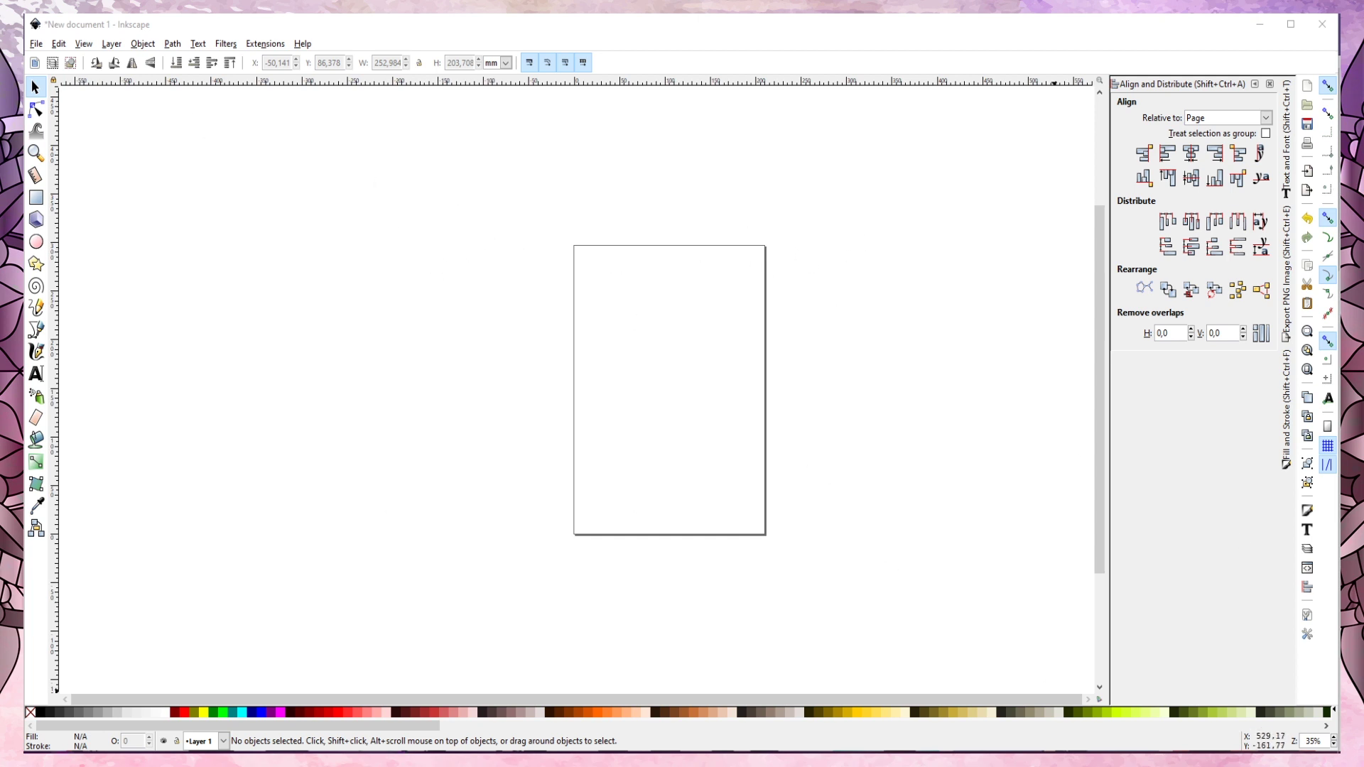
Import the Stitch JPEG as an embedded image and move it over the upper part of the page
left_click_drag(909, 329, 678, 352)
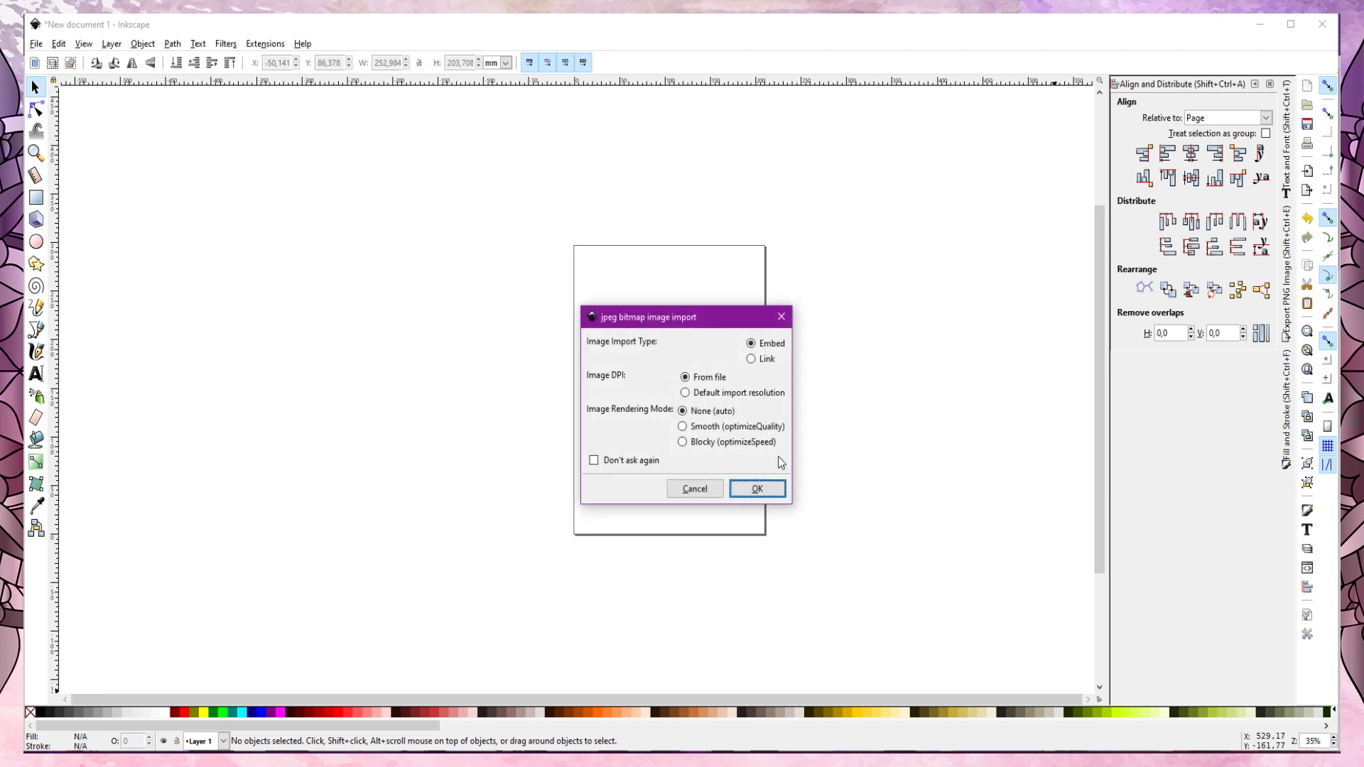
left_click(757, 489)
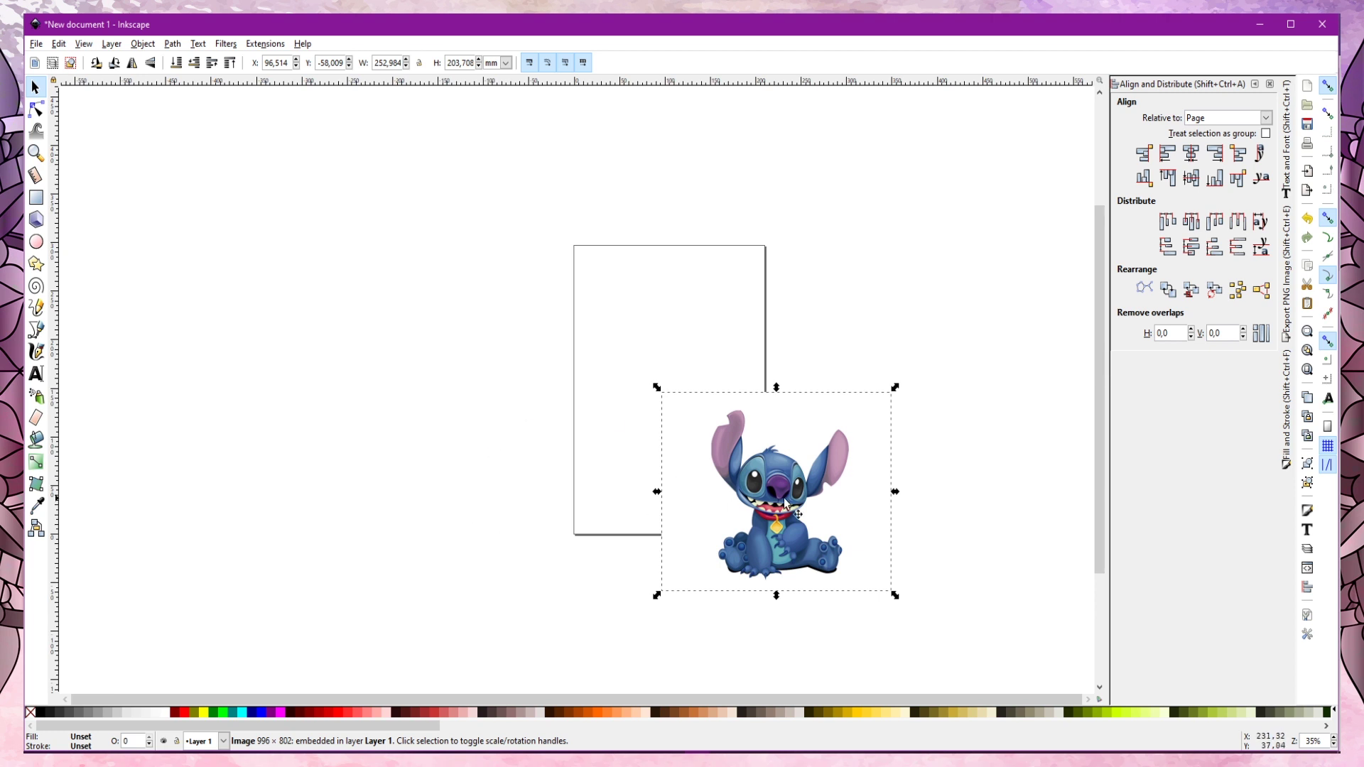
mouse_move(787, 503)
left_mouse_down()
mouse_move(772, 410)
mouse_move(561, 338)
mouse_move(594, 339)
left_mouse_up()
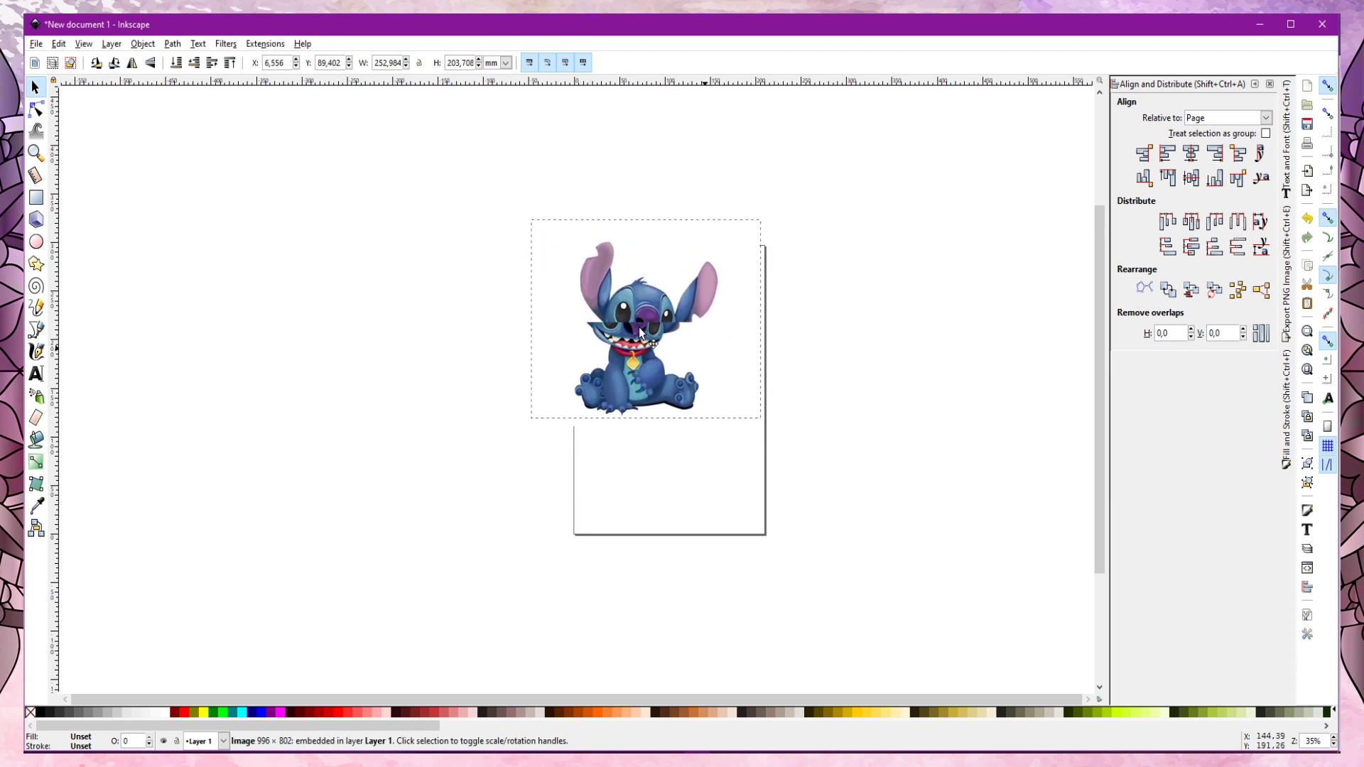
left_click_drag(593, 339, 635, 346)
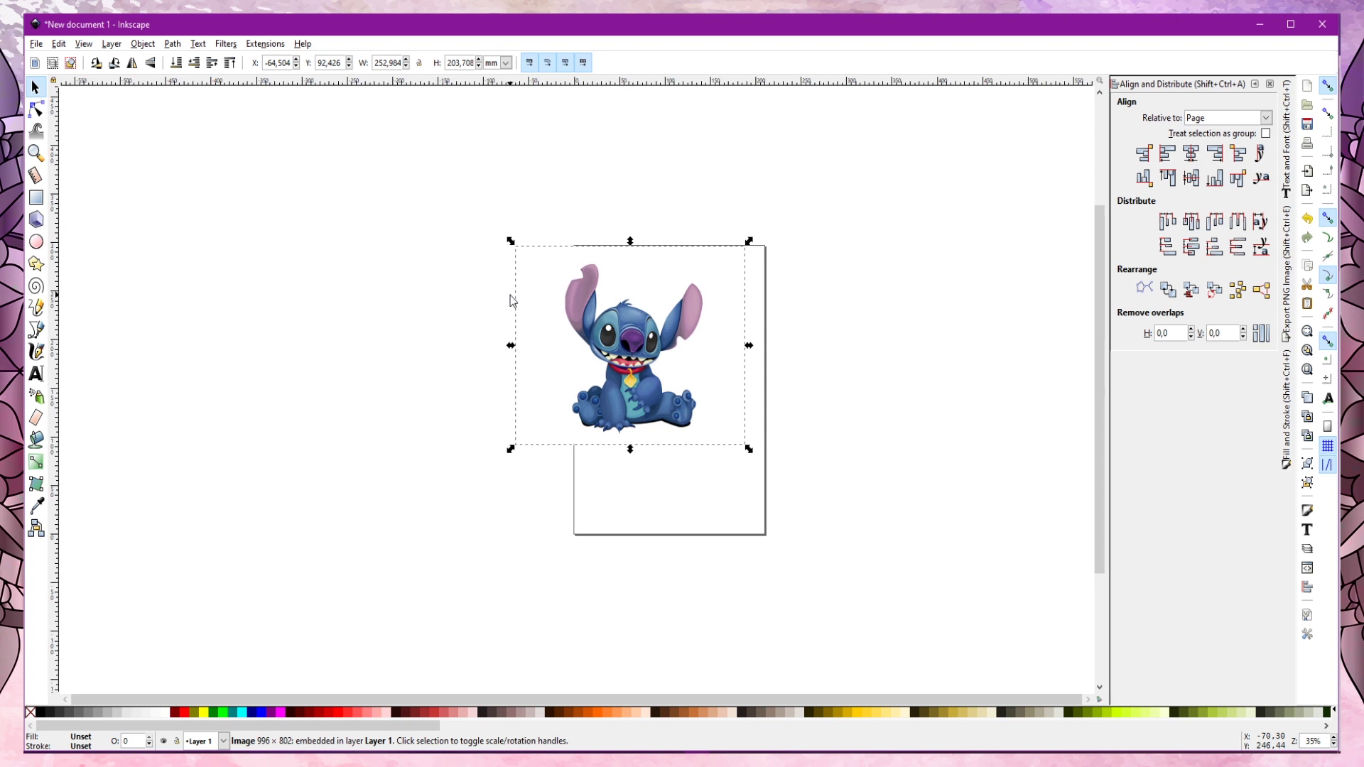
Zoom to the selected Stitch image, turn snapping off, and fine-tune the zoom level with +/-
left_click(1308, 352)
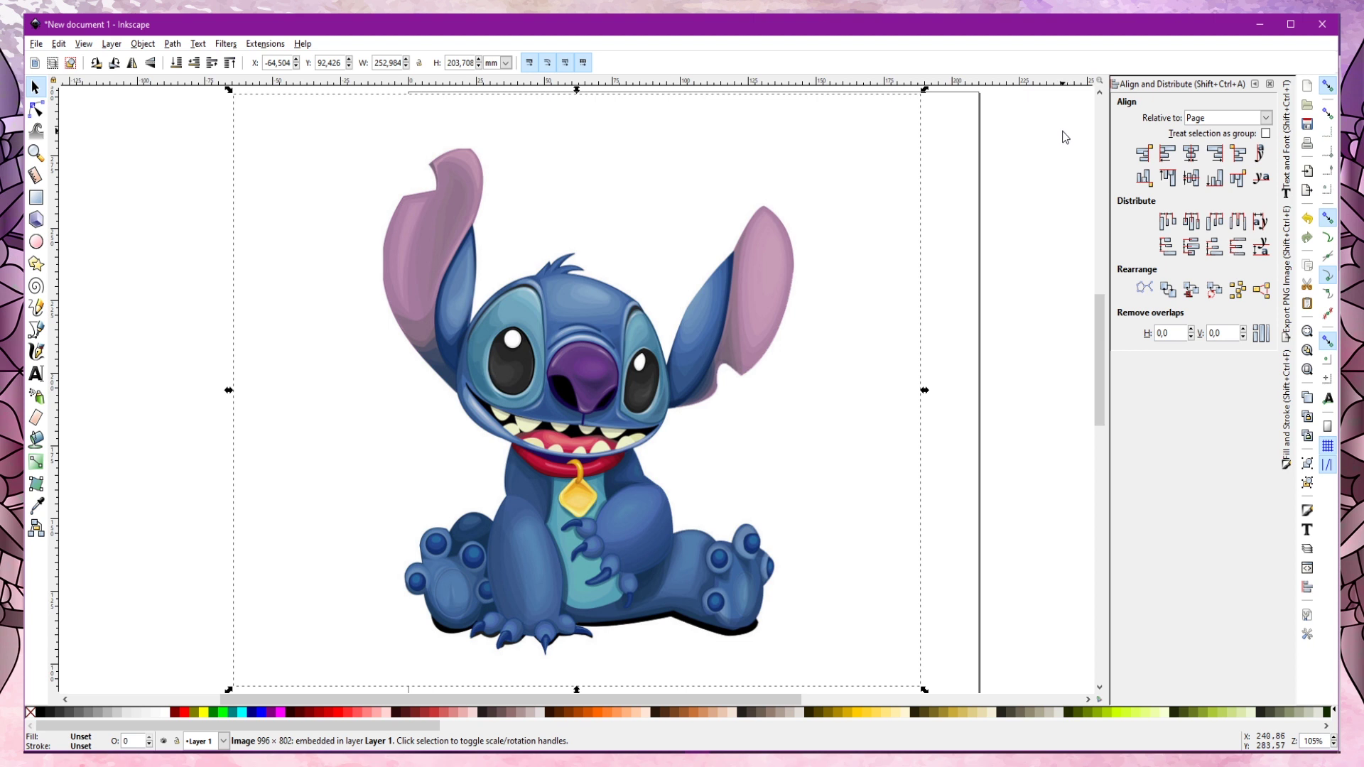
left_click(1326, 85)
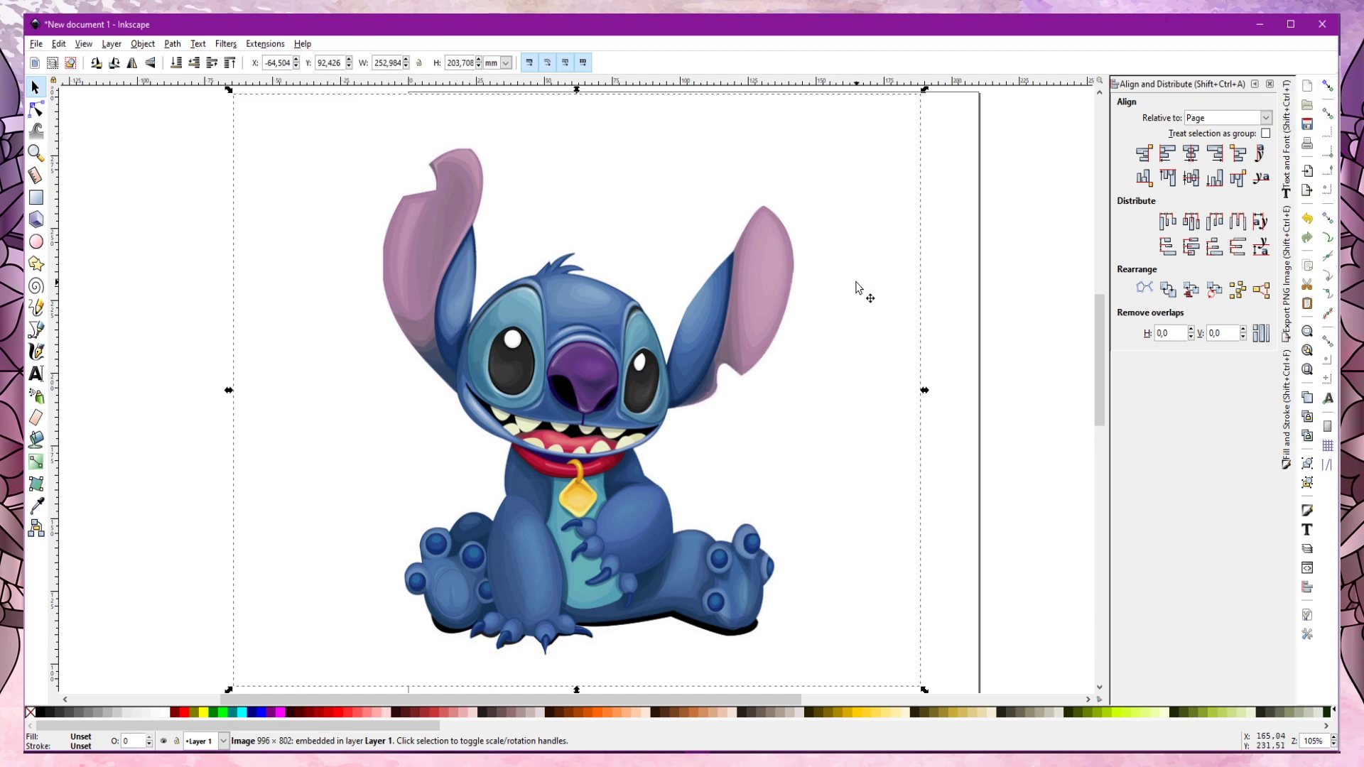
key("plus")
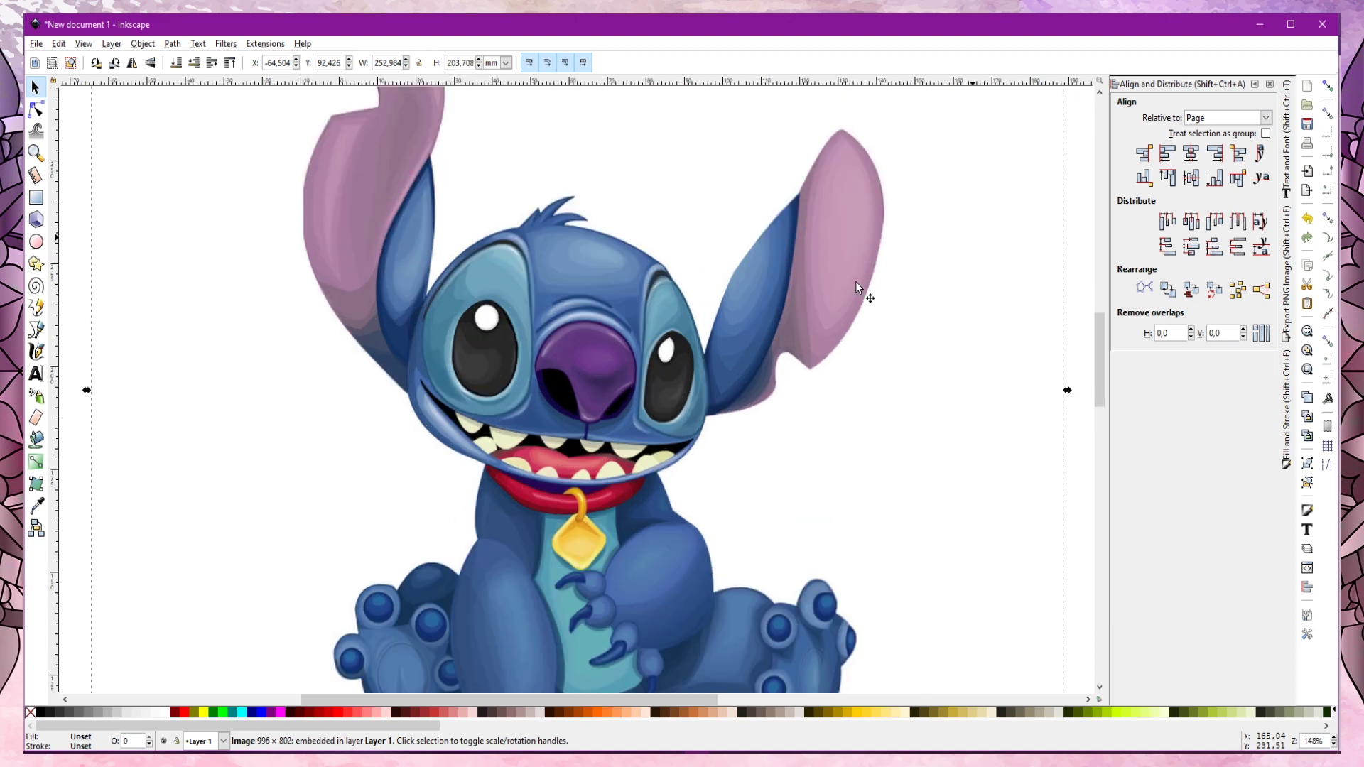
key("plus")
key("minus")
key("minus")
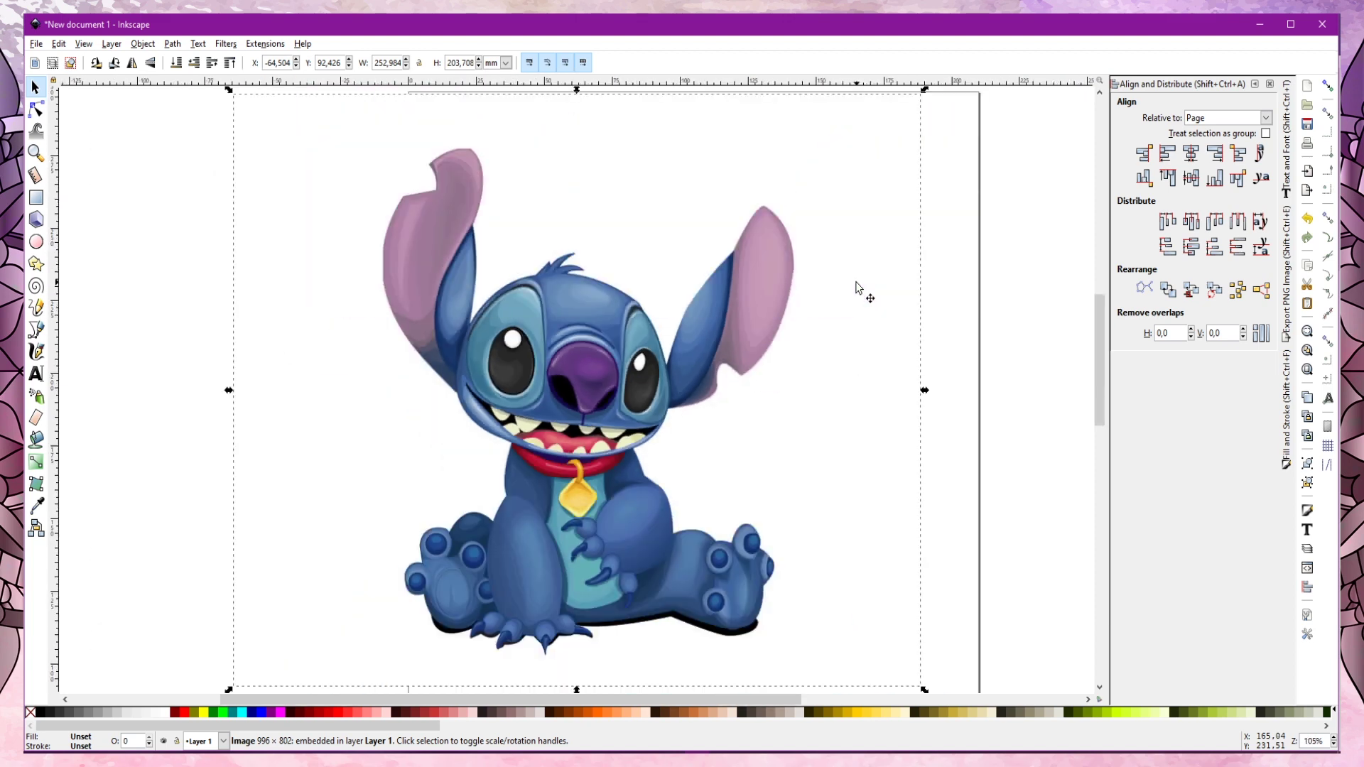
key("plus")
key("plus")
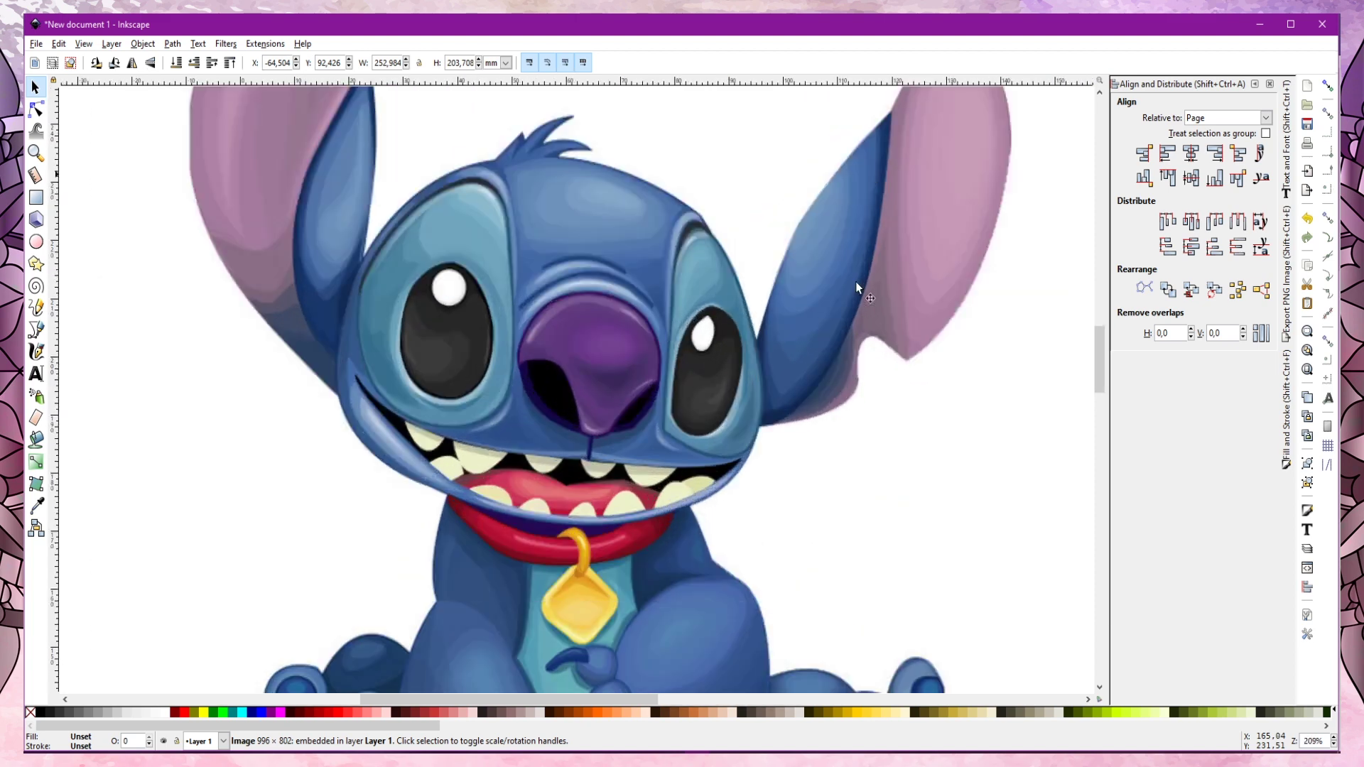
key("minus")
key("plus")
key("minus")
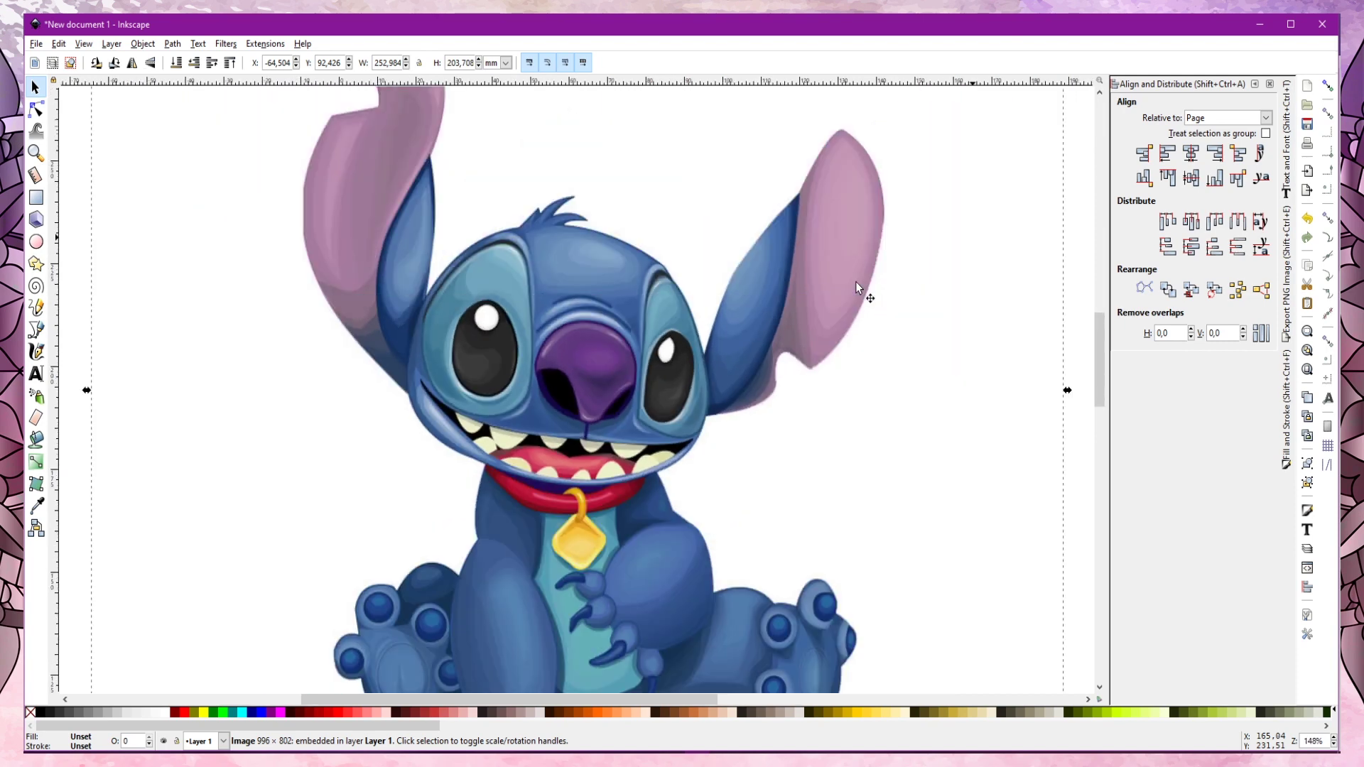
key("minus")
key("plus")
Activate the Pen (Bezier) tool, passing briefly through the Calligraphy tool
left_click(35, 351)
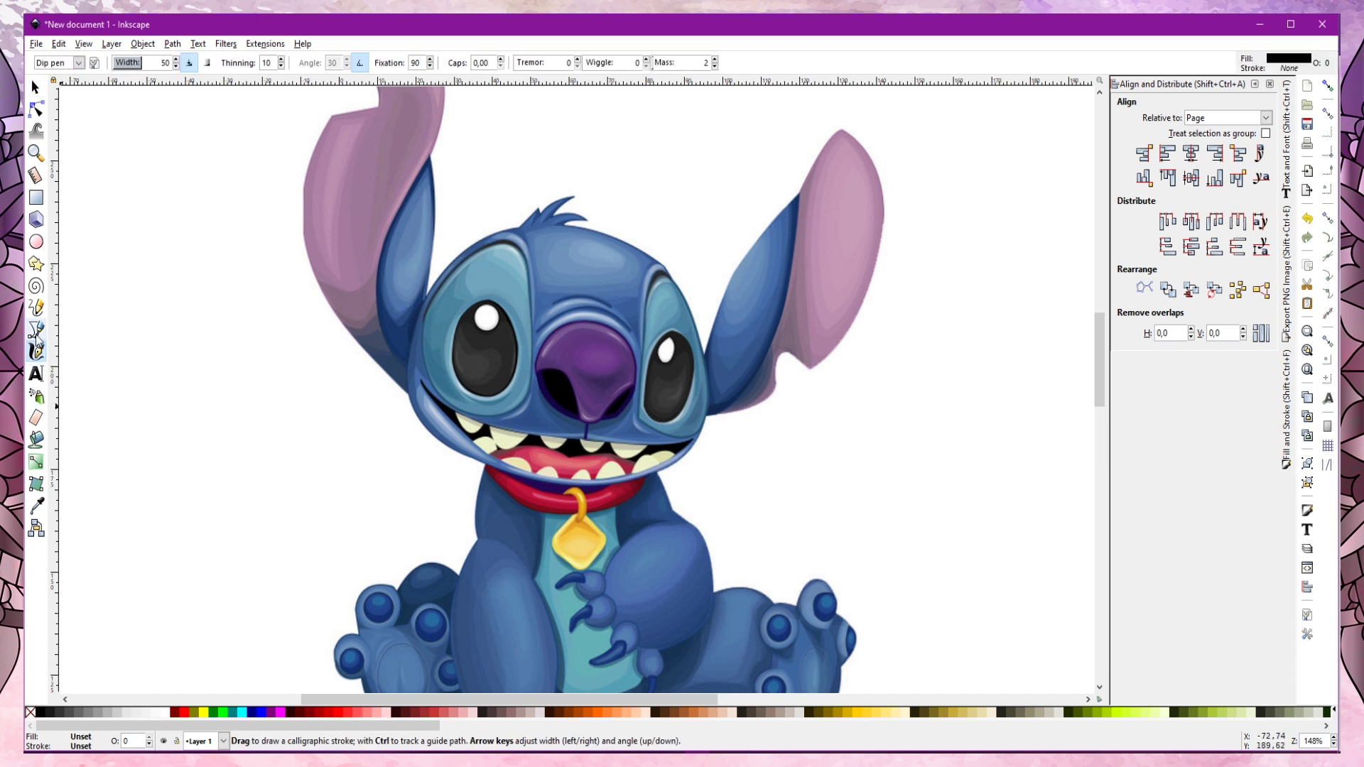
left_click(39, 331)
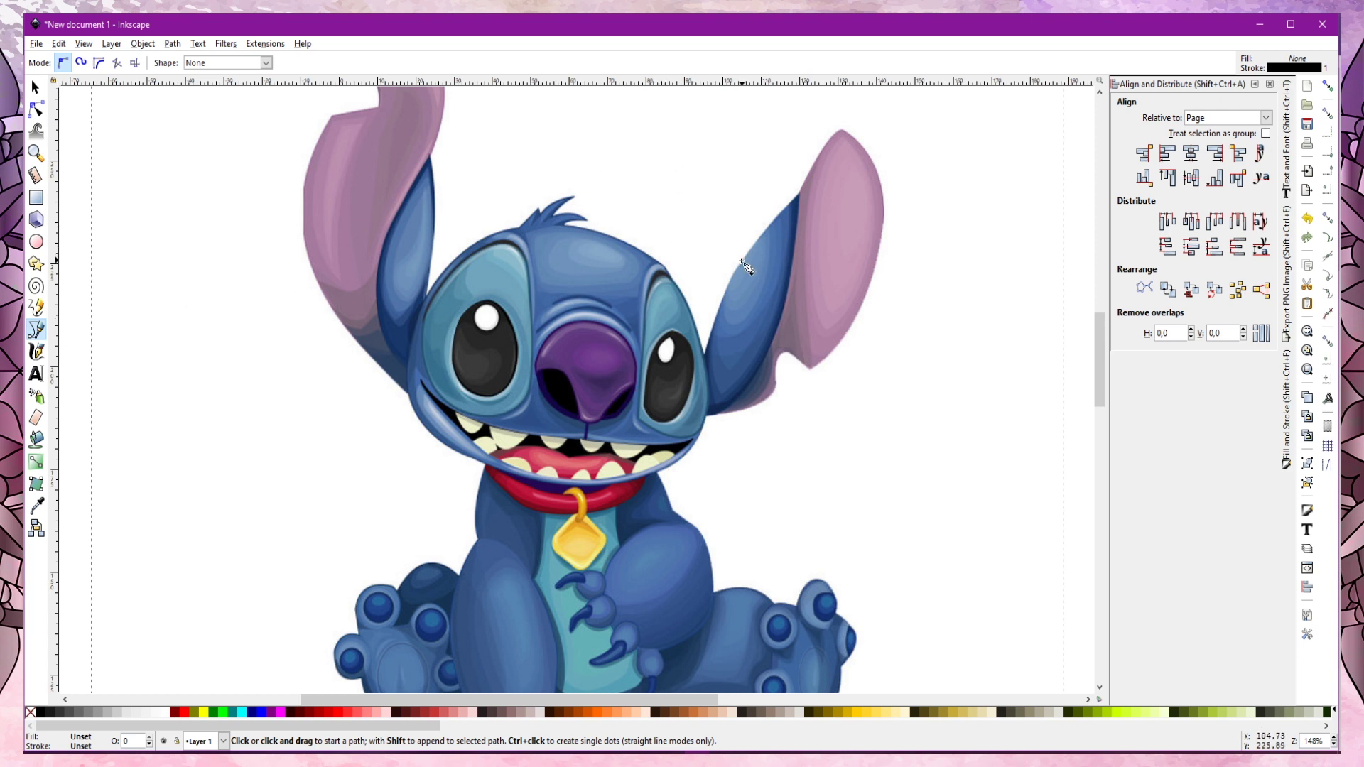
Start the path at the right ear tip and trace down the ear's outer edge to its bottom point
left_click(842, 130)
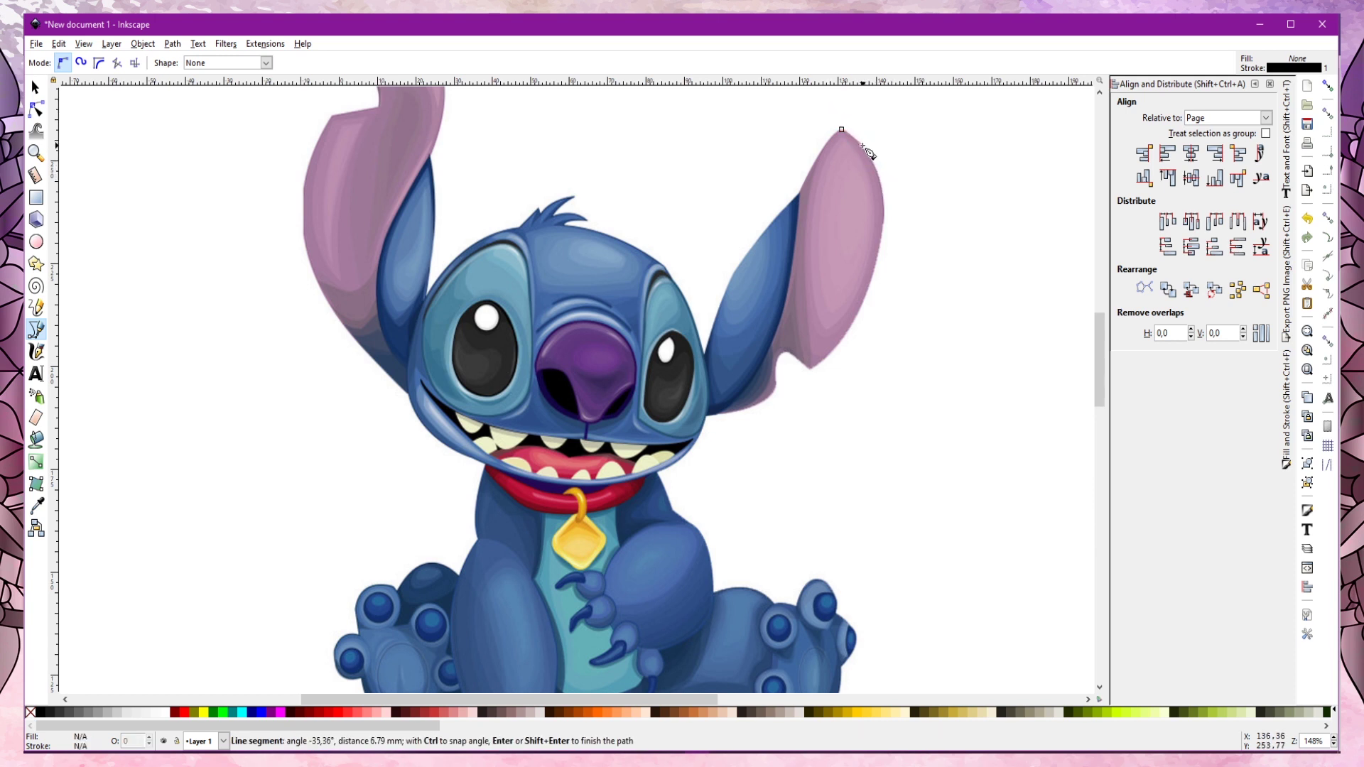
left_click(885, 202)
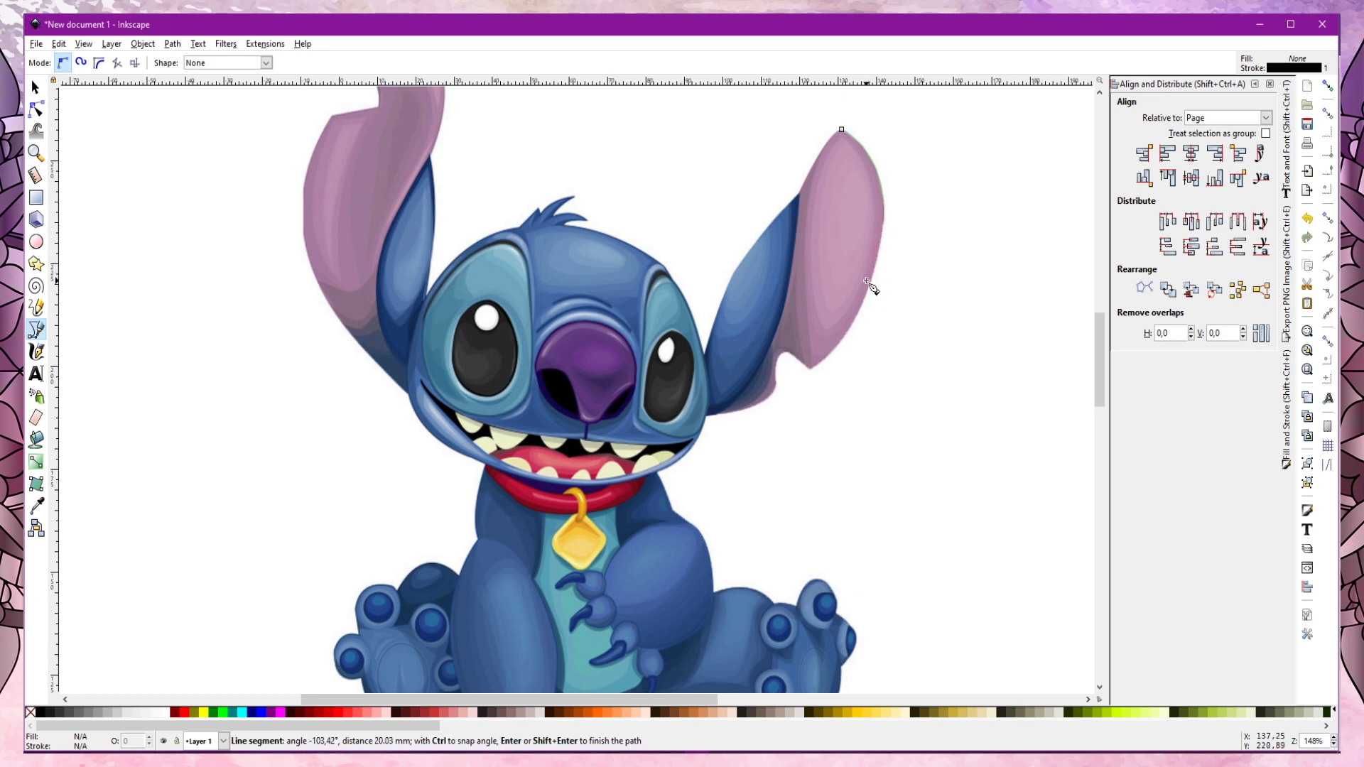
scroll(873, 287, "up", 1)
scroll(872, 287, "up", 1)
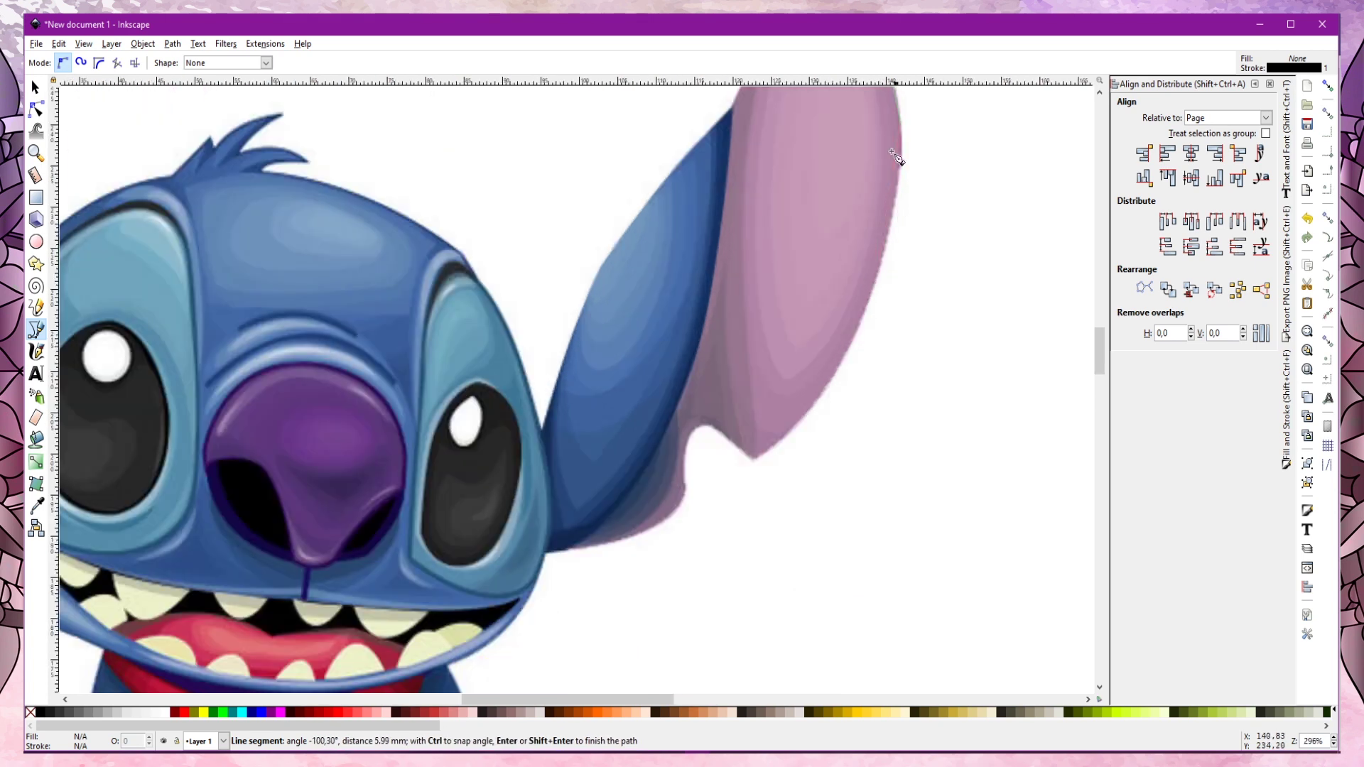
left_click(866, 309)
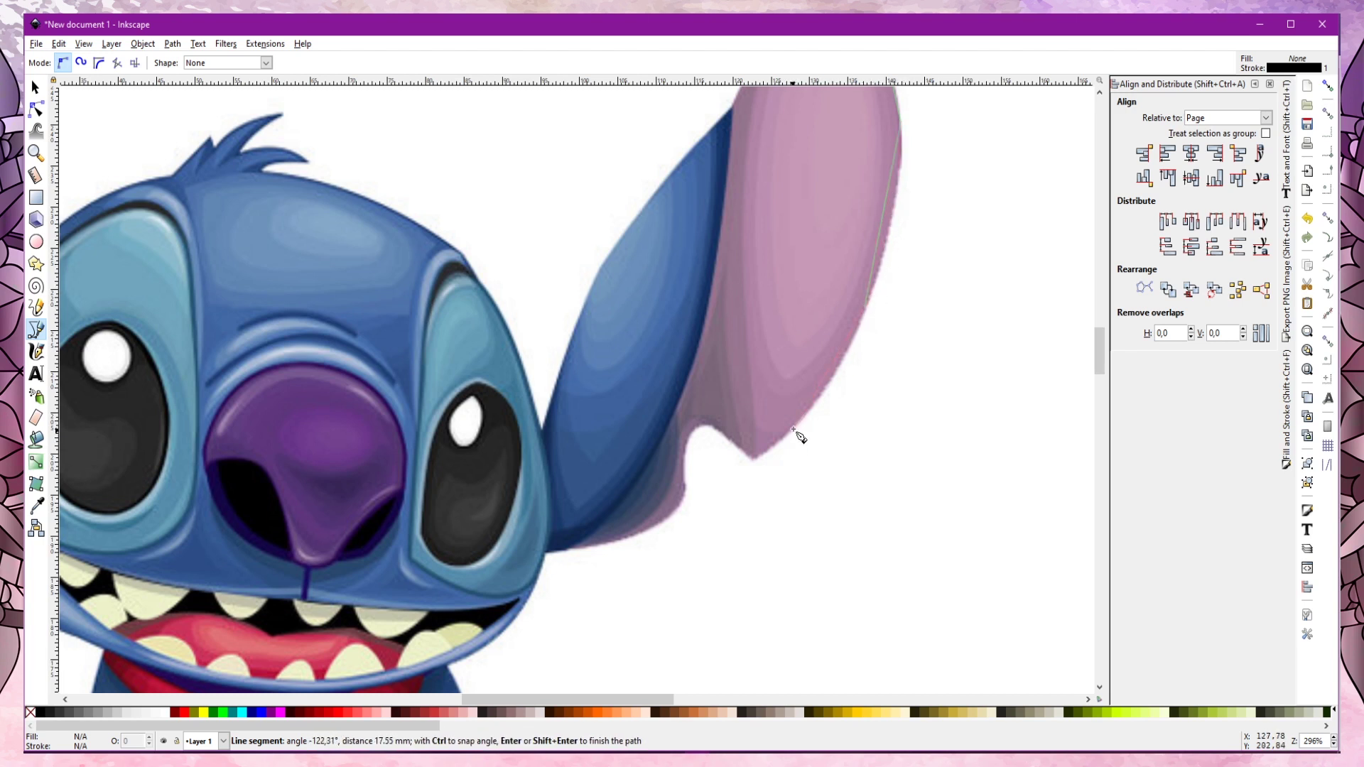
left_click(755, 459)
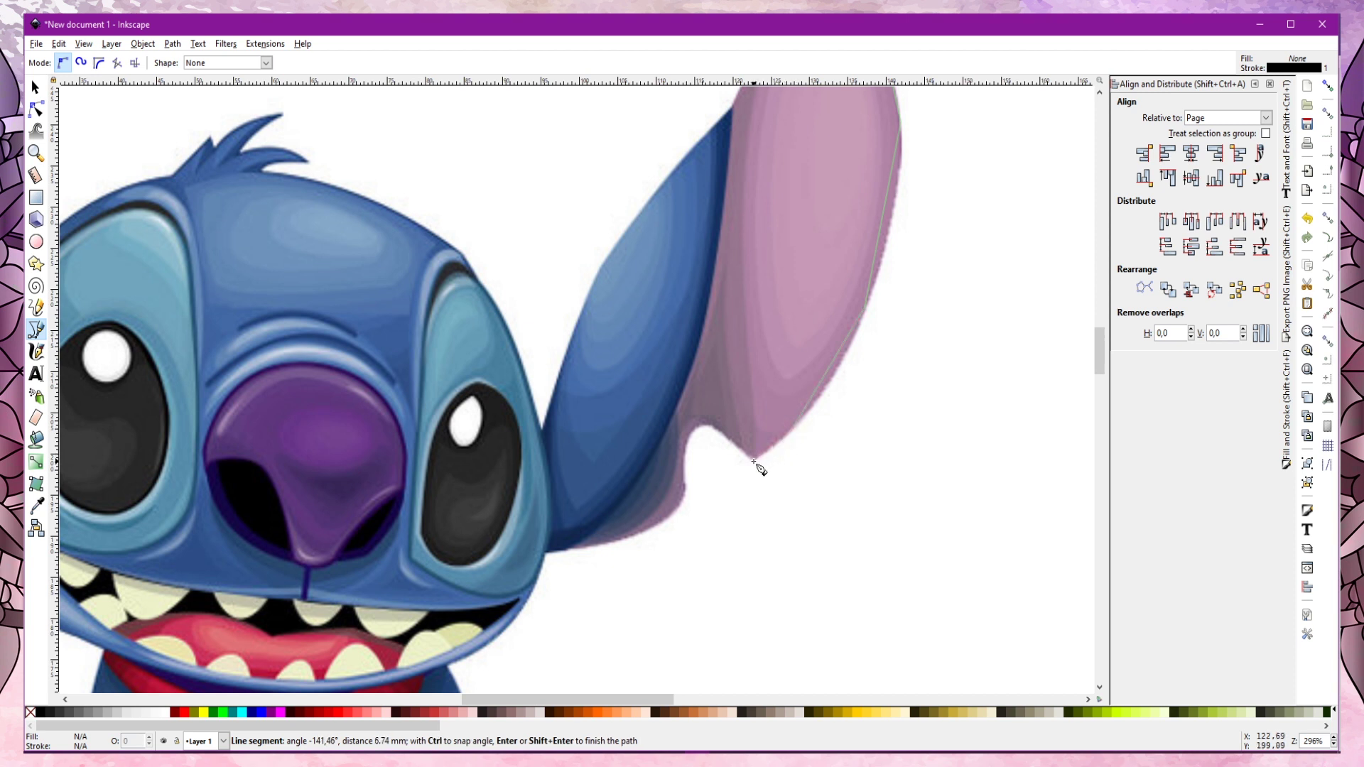
left_click(715, 428)
Continue nodes around the inner ear notch, the ear base and down the side of the cheek
left_click(686, 445)
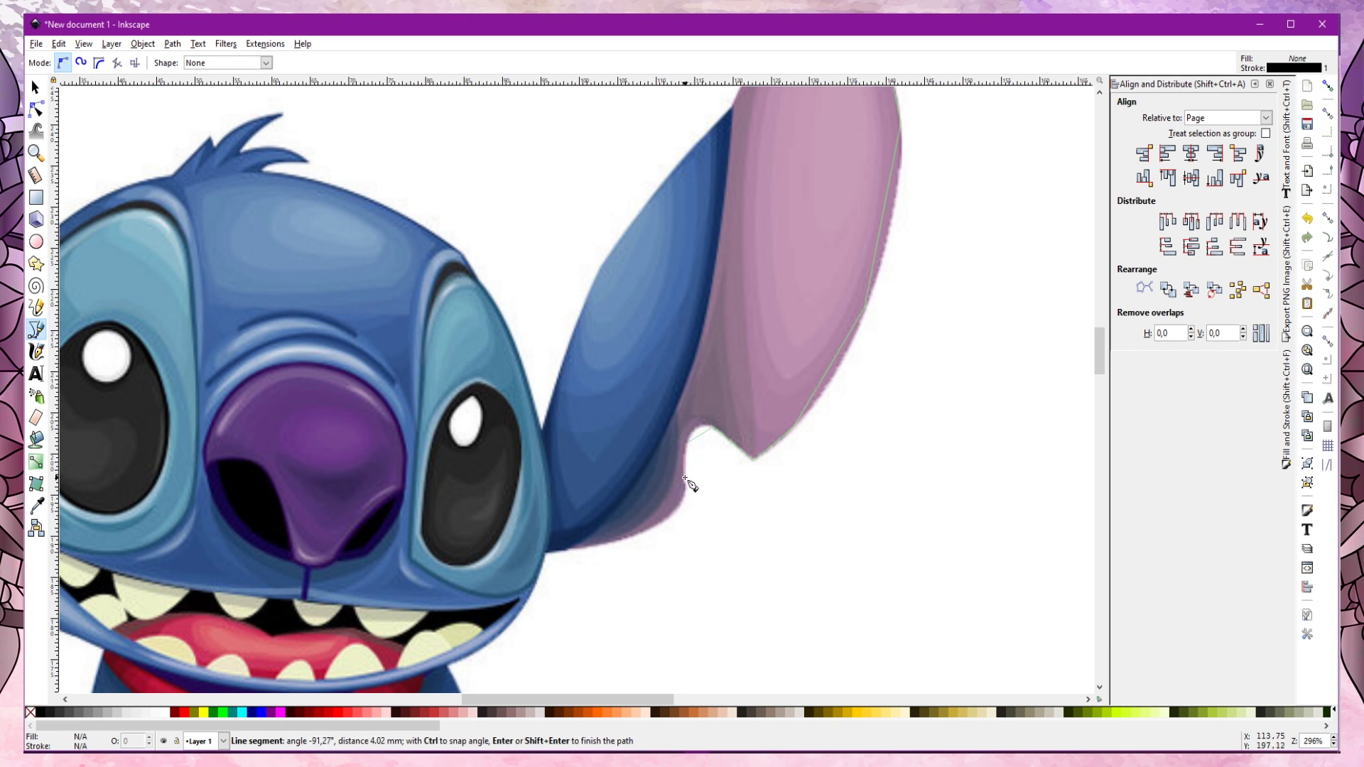
left_click(684, 478)
left_click(686, 492)
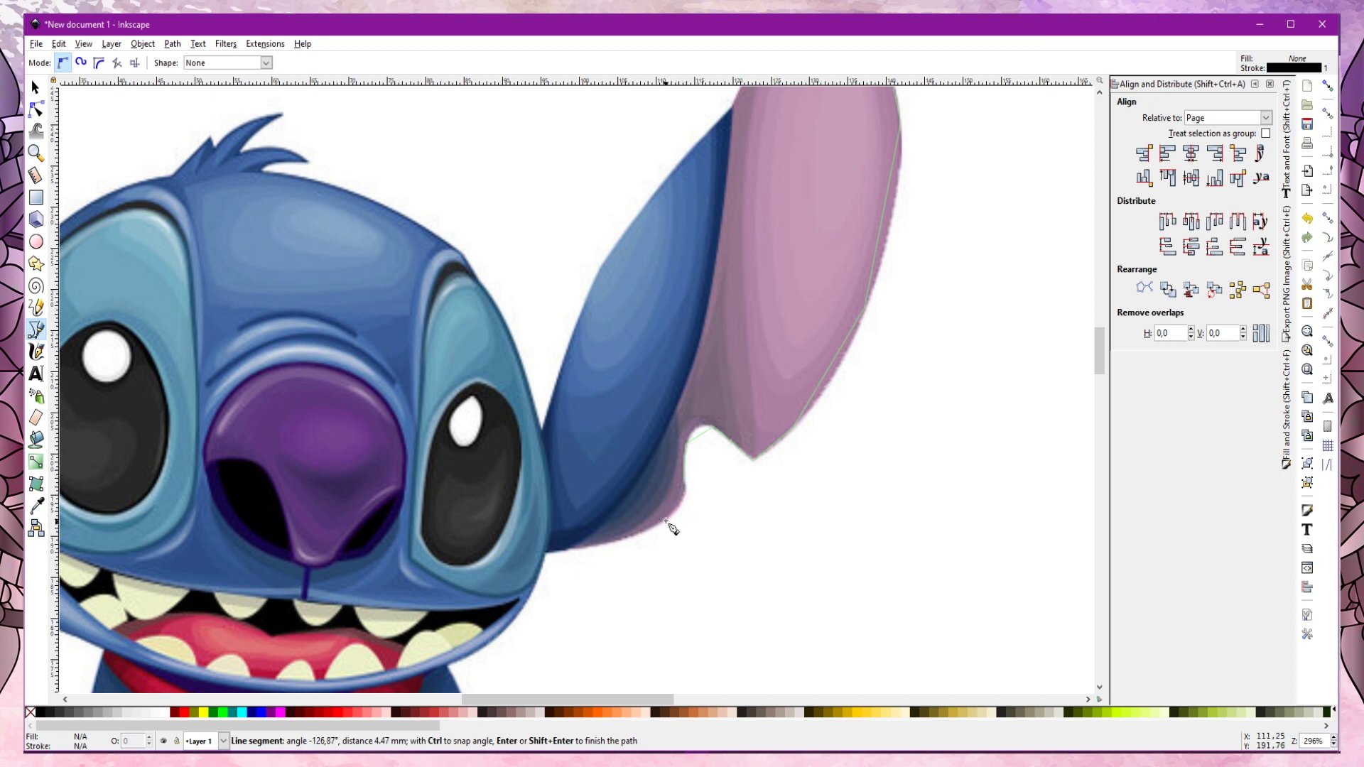
left_click(665, 522)
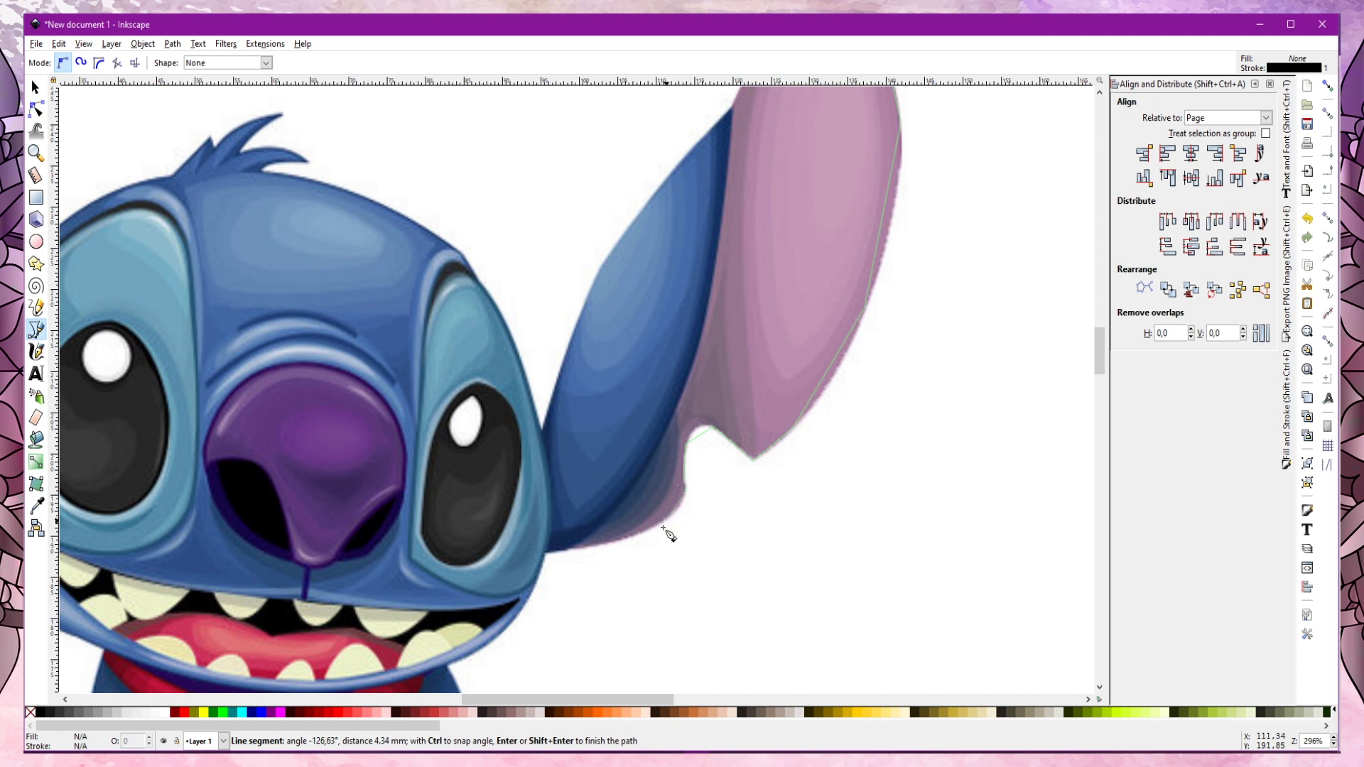
left_click(547, 552)
left_click(529, 598)
scroll(597, 508, "down", 10)
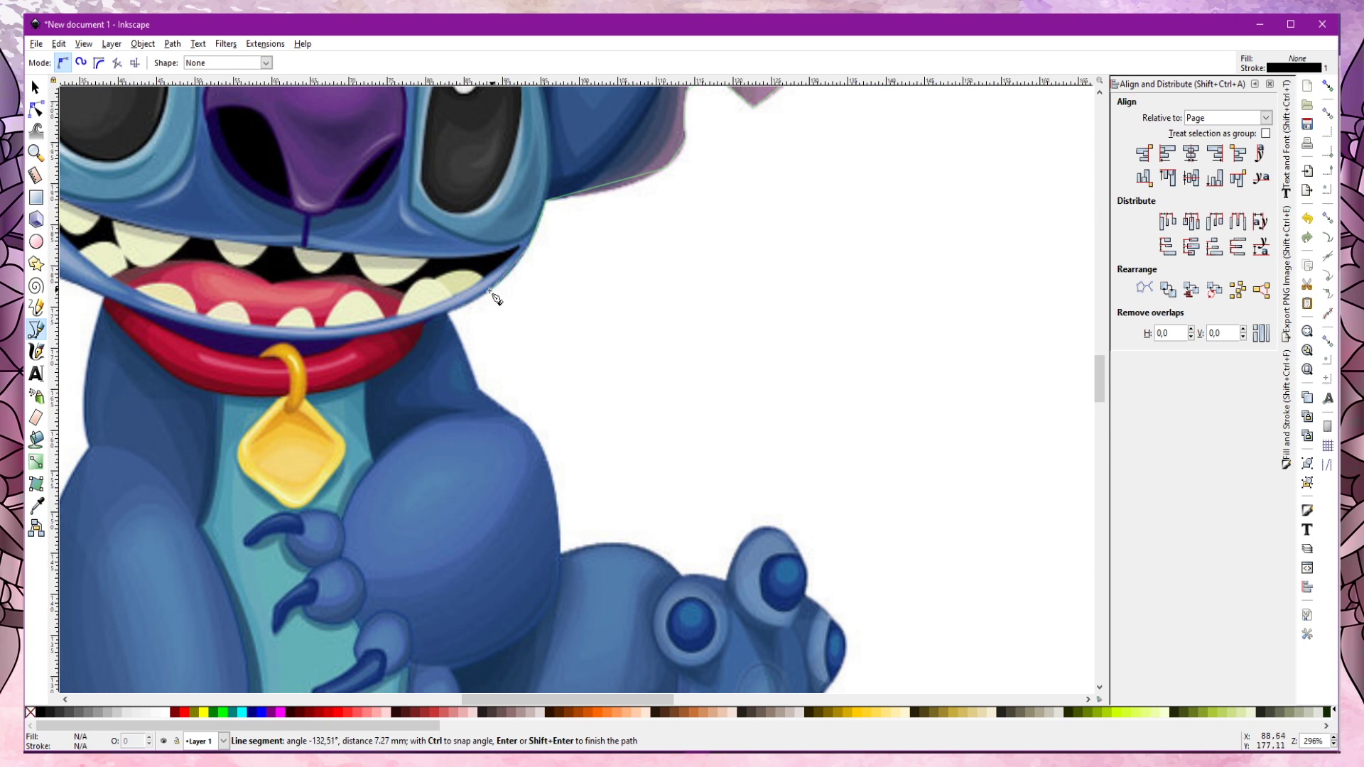
Trace nodes down the jaw, along the arm and around the foot to its toes
left_click(491, 290)
left_click(457, 338)
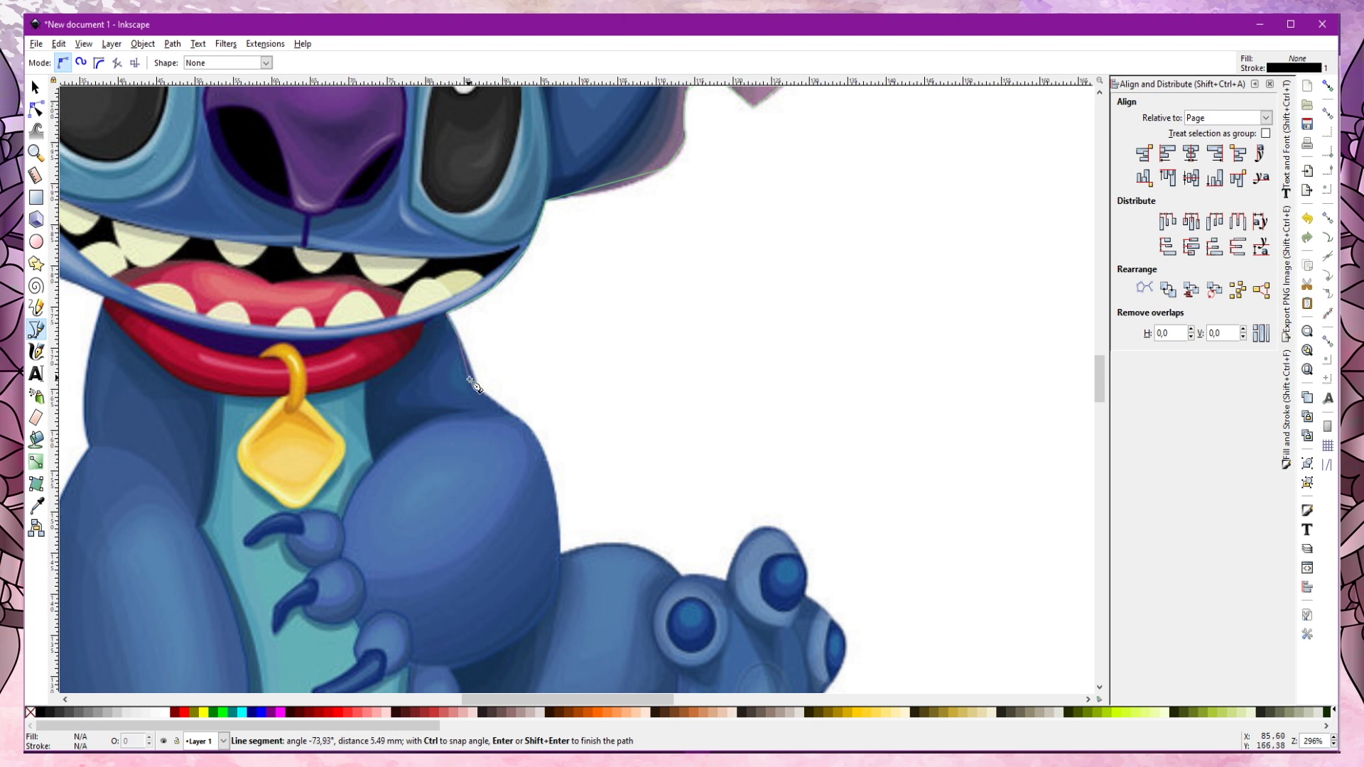
left_click(483, 398)
left_click(554, 472)
left_click(562, 550)
left_click(626, 547)
left_click(678, 574)
left_click(729, 579)
left_click(754, 532)
left_click(807, 582)
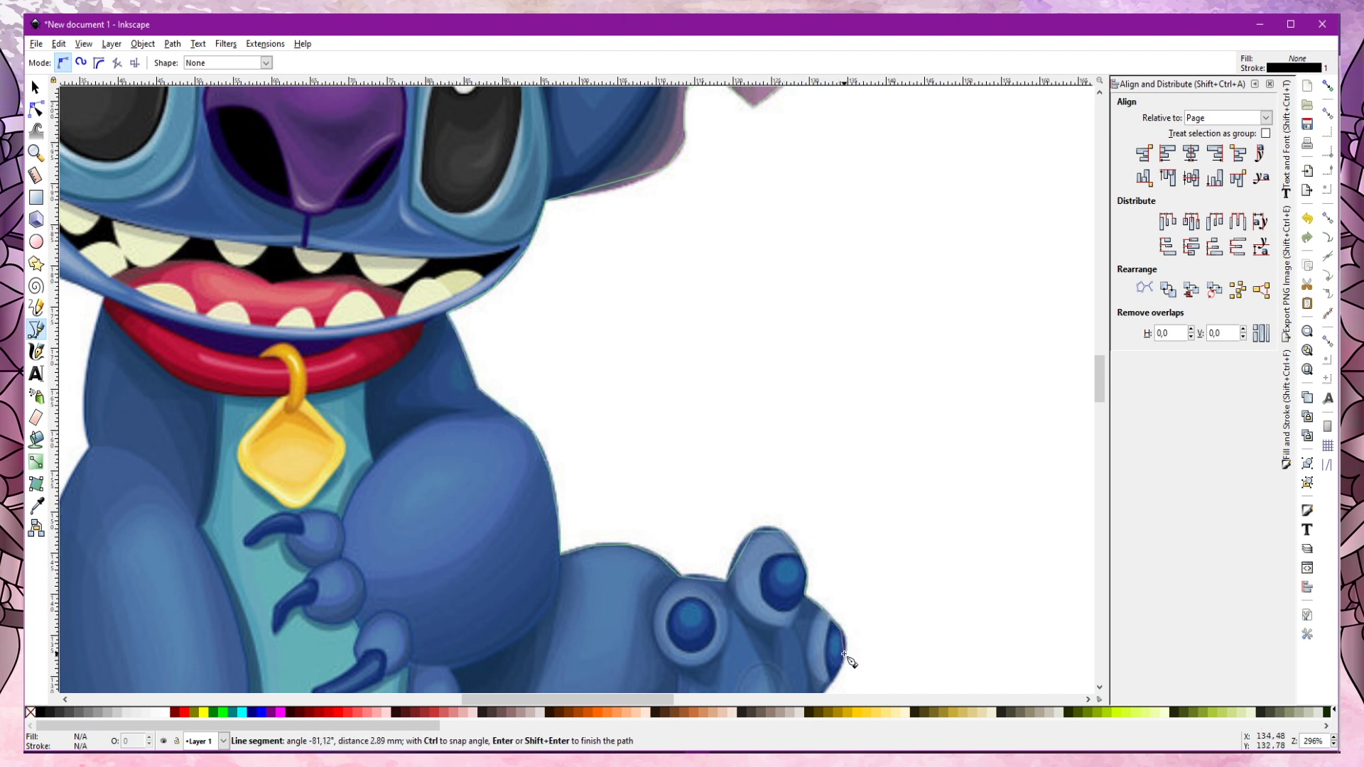
left_click(844, 643)
Continue the outline around the toes and along the foot's bottom edge to the next claw
scroll(846, 654, "down", 6)
left_click(817, 401)
left_click(801, 507)
left_click(735, 544)
left_click(563, 481)
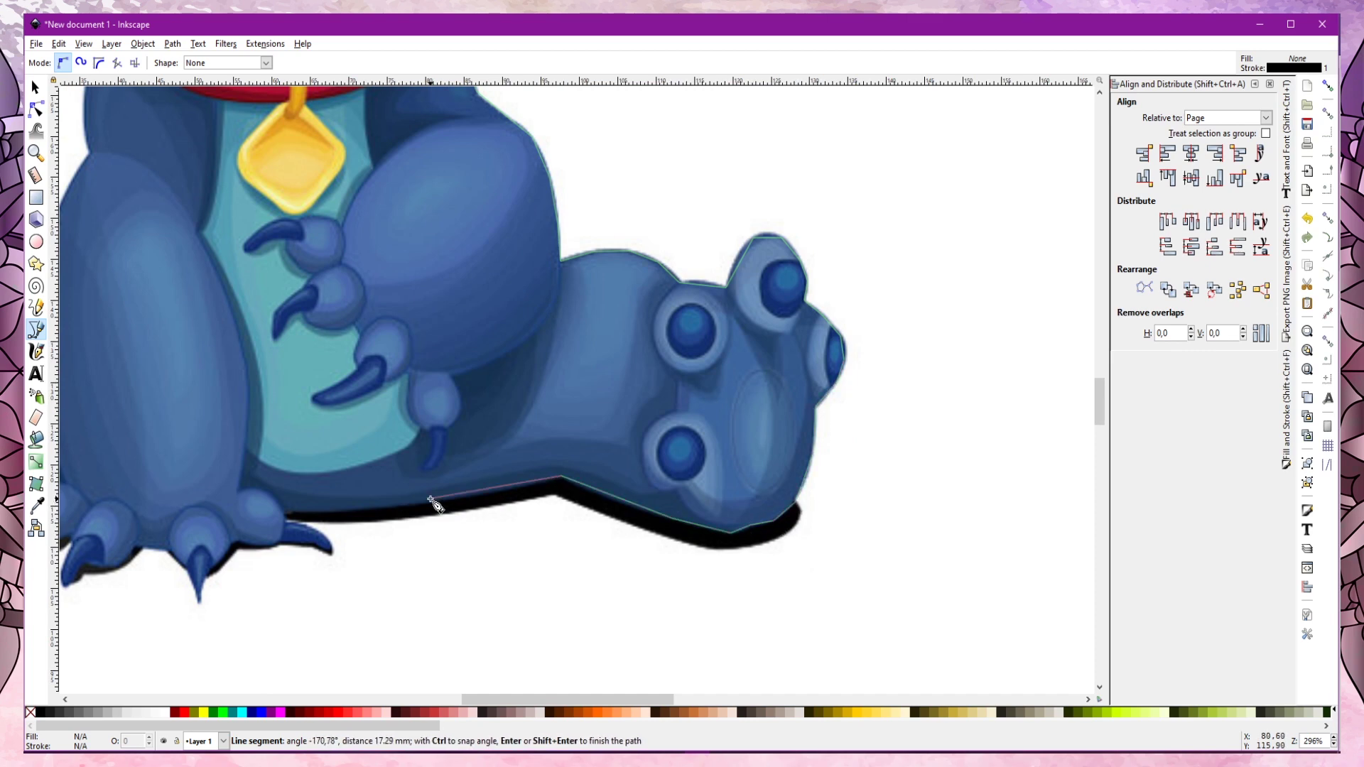
left_click(432, 505)
left_click(287, 516)
scroll(302, 527, "up", 2)
left_click(290, 568)
scroll(914, 625, "left", 15)
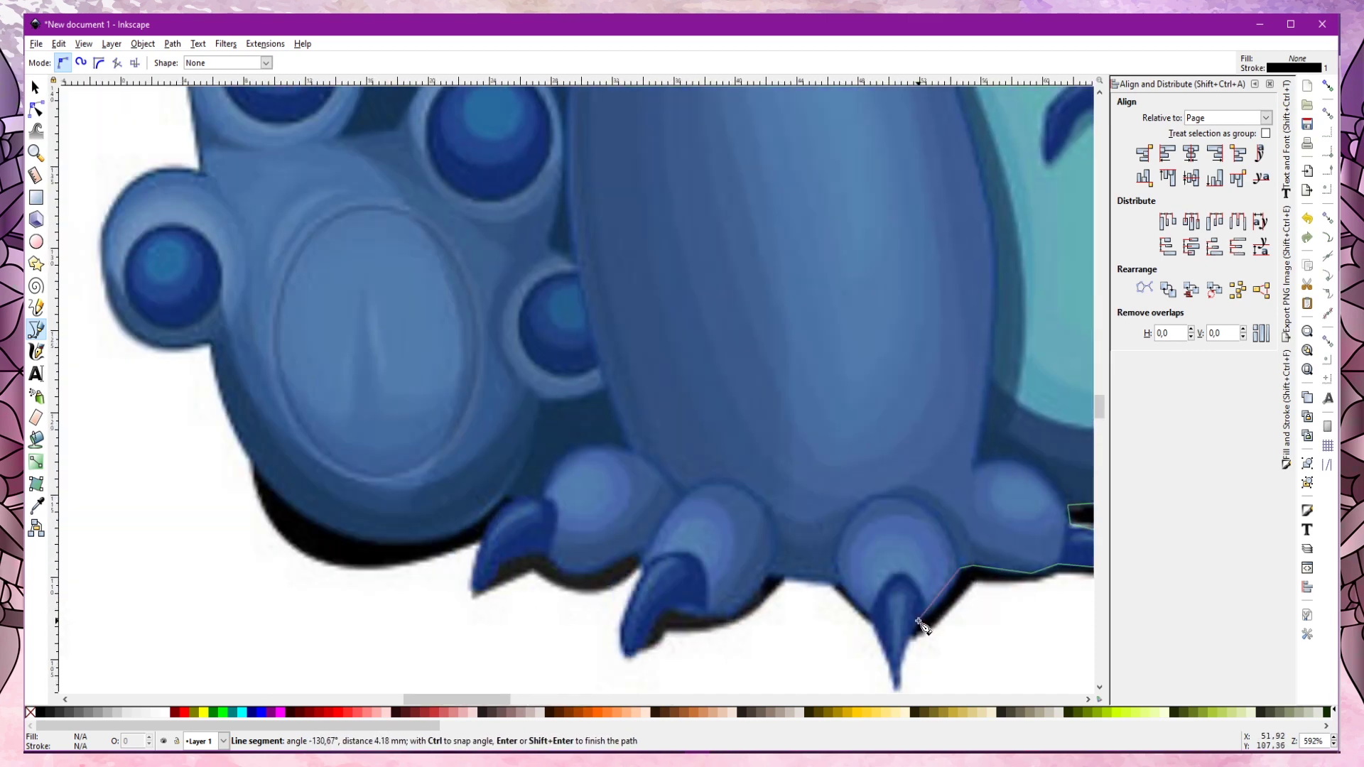
scroll(909, 569, "down", 4)
Trace around the claw tips and along the foot shadow toward the left foot
left_click(896, 512)
left_click(873, 448)
left_click(841, 408)
left_click(767, 396)
left_click(721, 440)
left_click(672, 431)
left_click(625, 480)
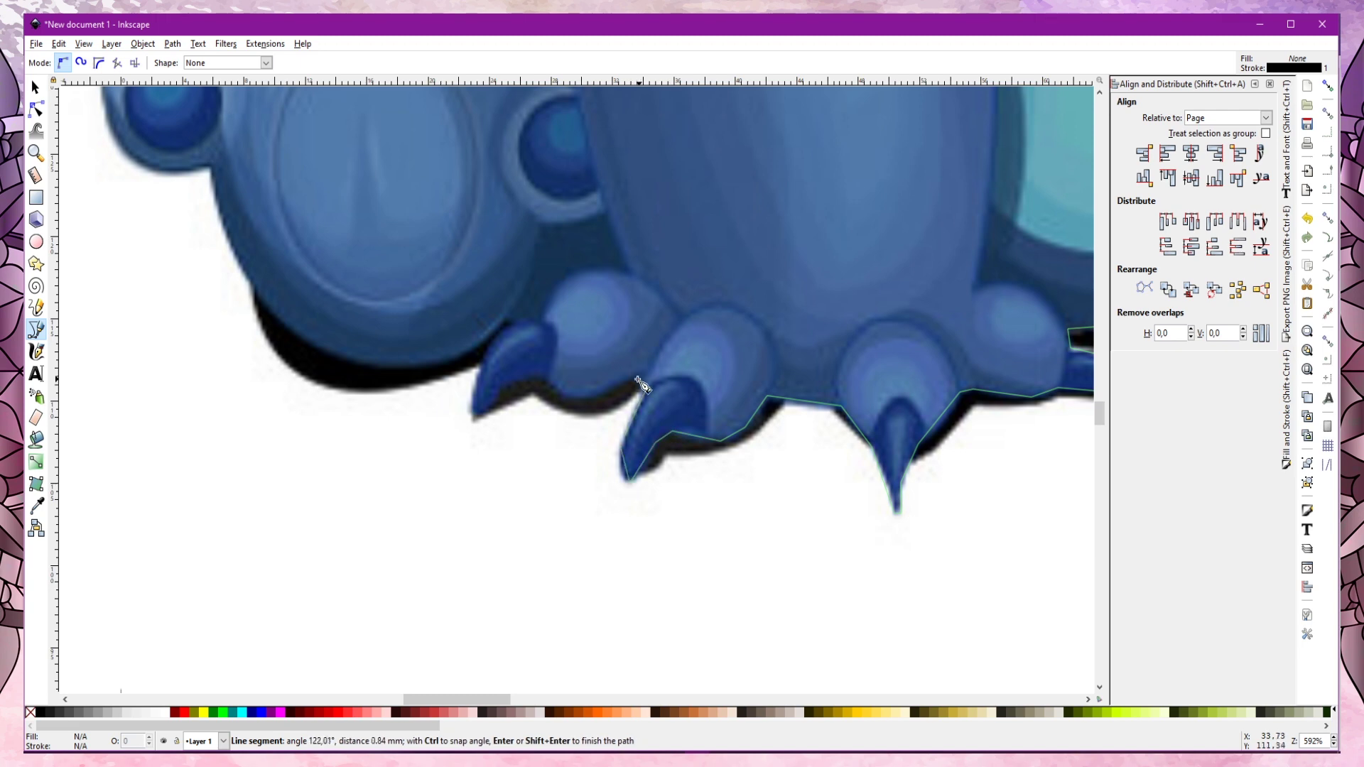
left_click(595, 396)
left_click(475, 419)
scroll(519, 329, "down", 2)
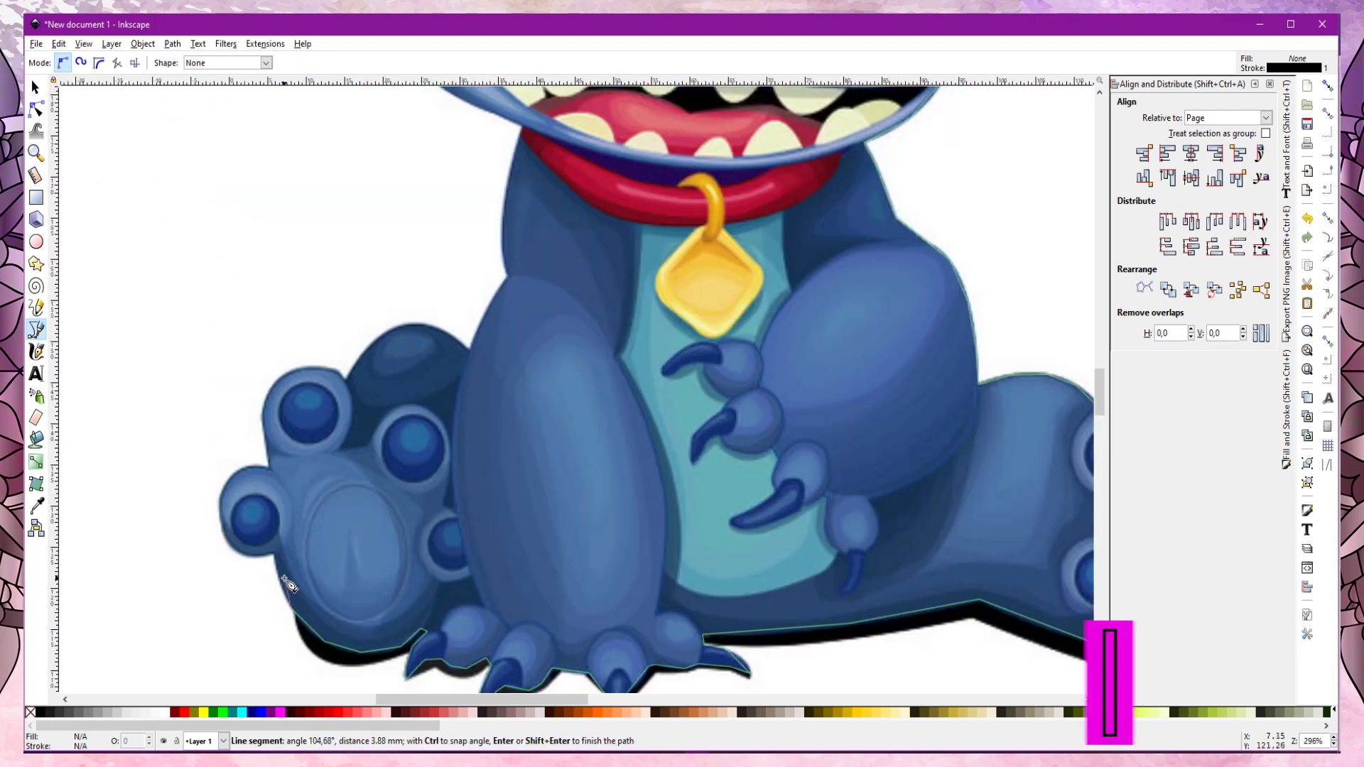
Outline the left toe and foot, then up the leg and body side toward the head
left_click(284, 590)
left_click(226, 547)
left_click(220, 498)
left_click(256, 471)
left_click(264, 412)
left_click(341, 370)
left_click(398, 323)
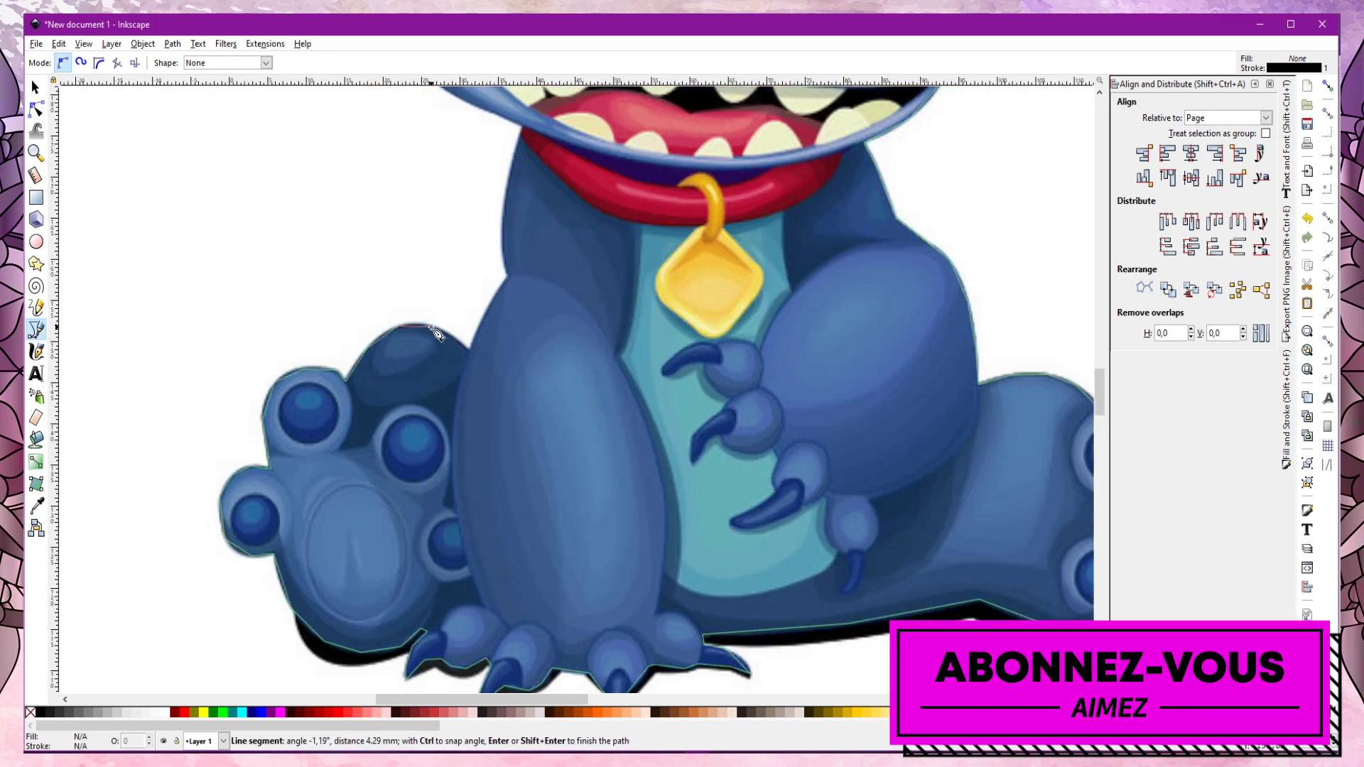
left_click(469, 348)
left_click(508, 273)
left_click(507, 204)
scroll(524, 130, "up", 3)
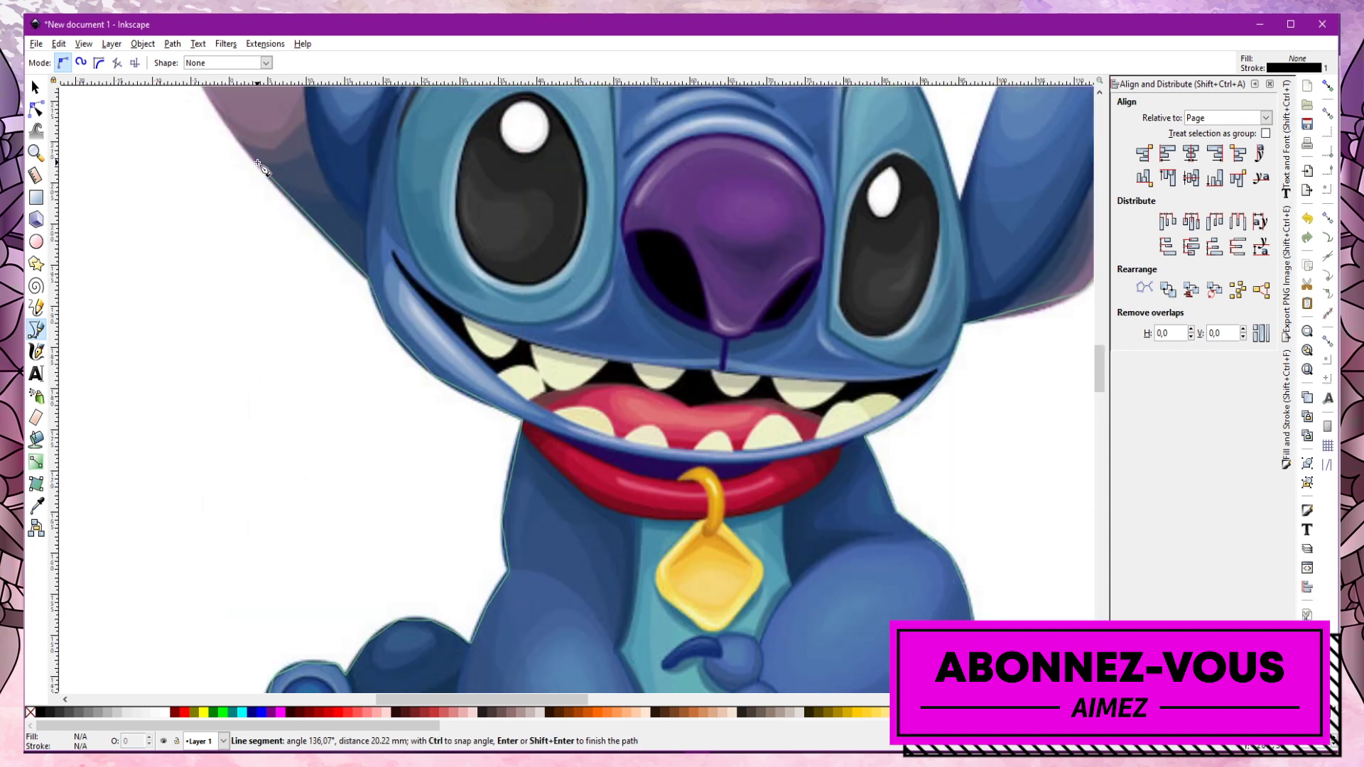
scroll(167, 305, "up", 3)
Trace up and around the left ear and back down toward the head
left_click(162, 307)
left_click(217, 162)
scroll(310, 155, "up", 5)
left_click(307, 169)
left_click(426, 185)
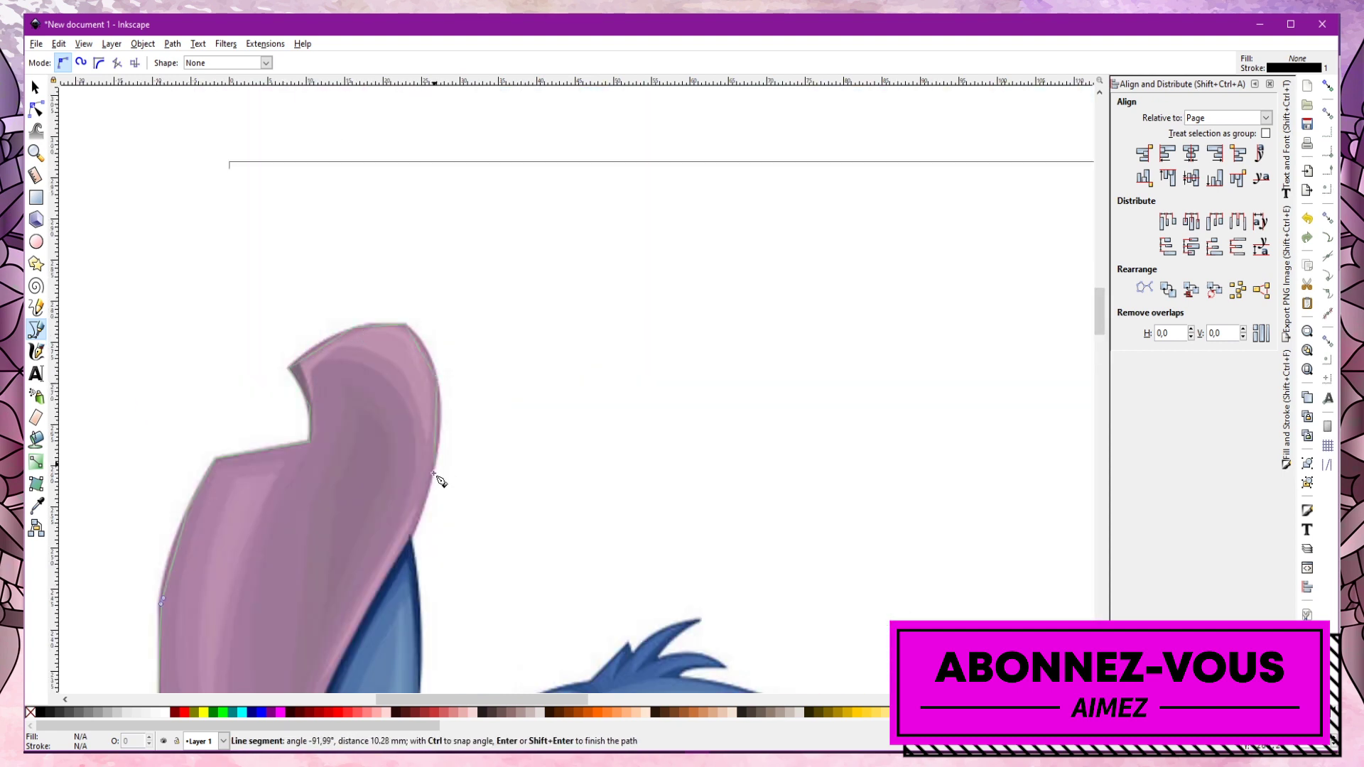
scroll(441, 469, "down", 5)
left_click(414, 246)
left_click(406, 522)
Add nodes along the top of the head around the hair tuft
left_click(535, 410)
left_click(591, 387)
left_click(628, 348)
left_click(700, 327)
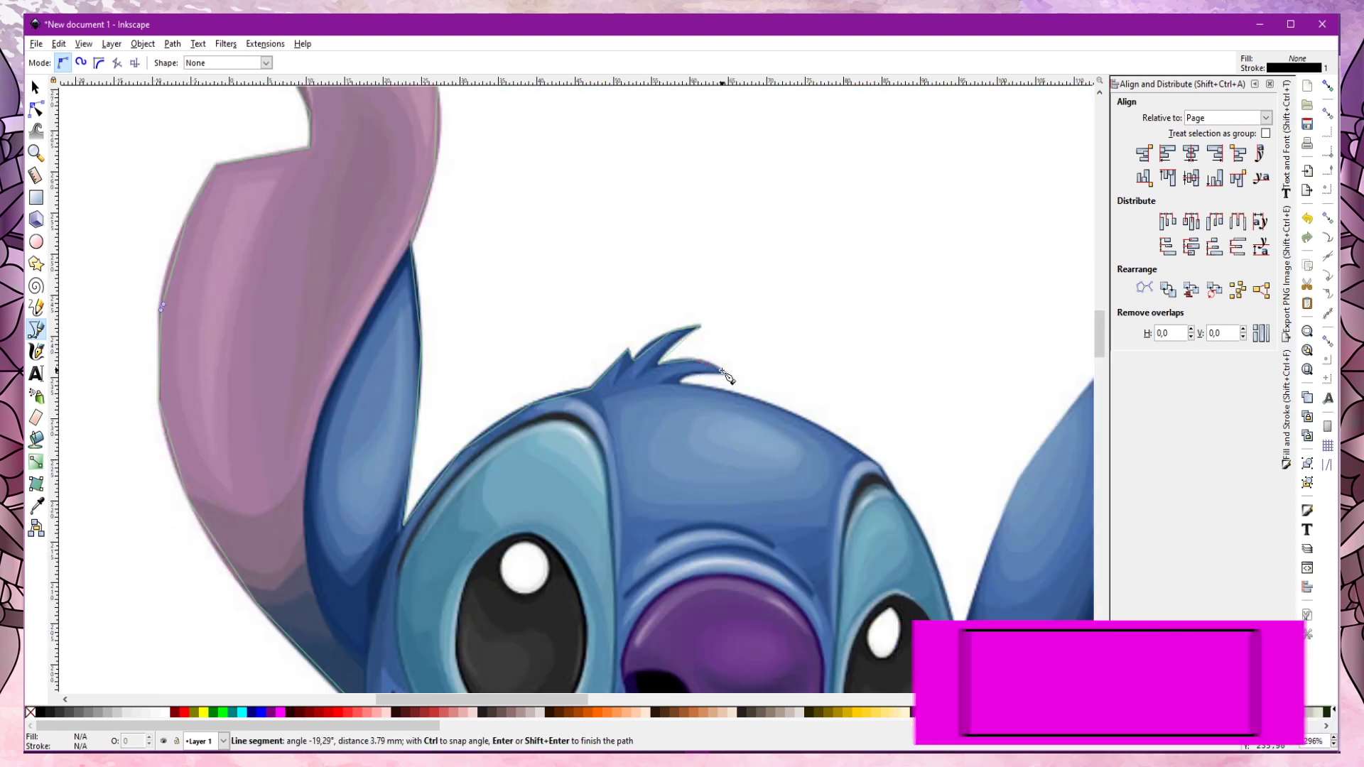
left_click(725, 371)
Run the outline down the head's right side and right ear, closing it at the start node
left_click(884, 469)
left_click(959, 634)
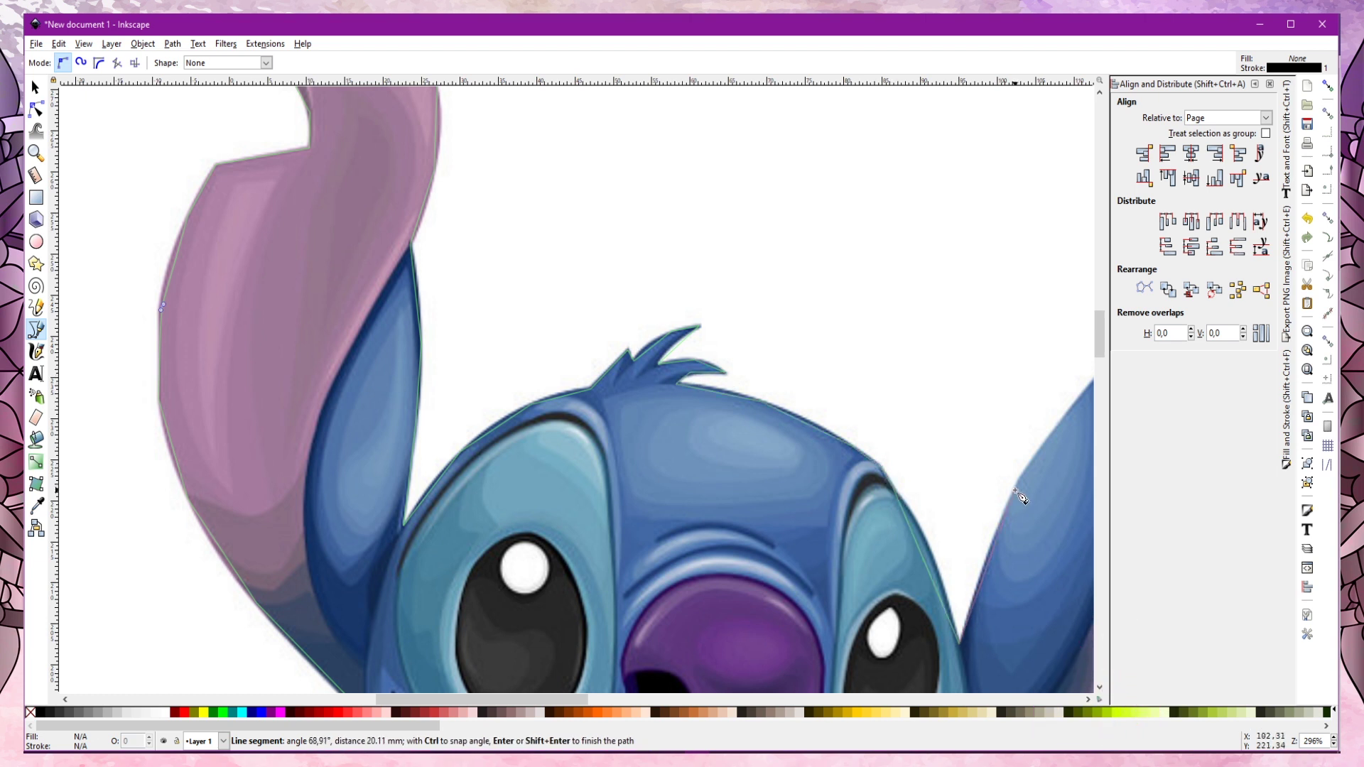
left_click_drag(555, 702, 682, 687)
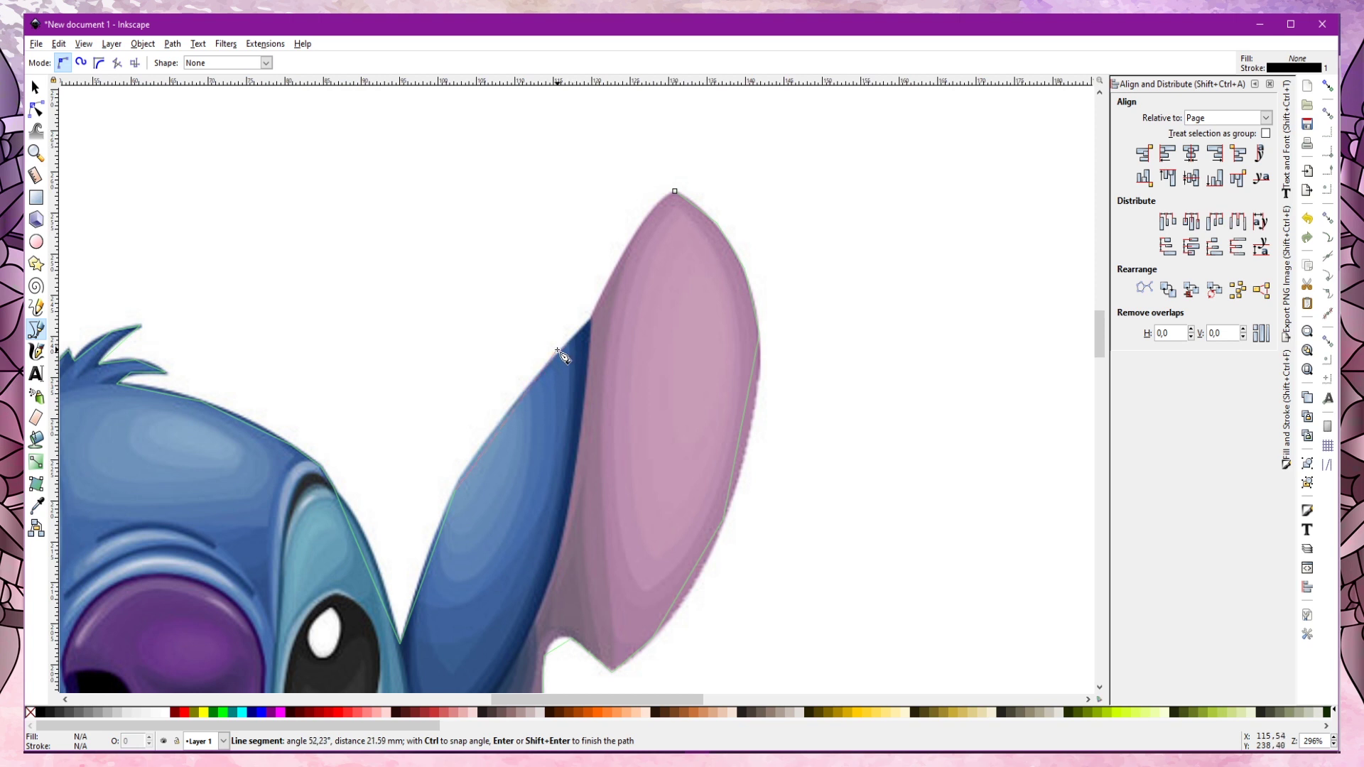
left_click(530, 387)
left_click(593, 324)
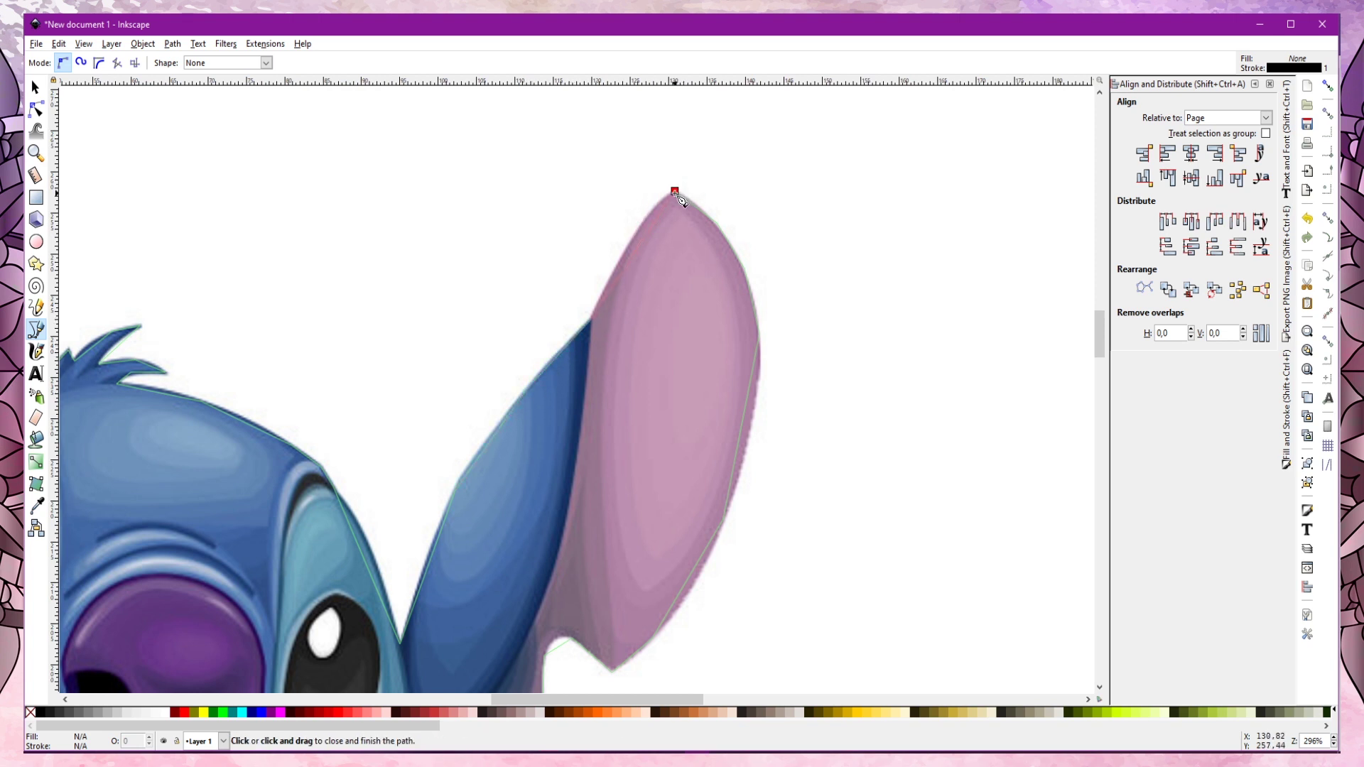
left_click(675, 192)
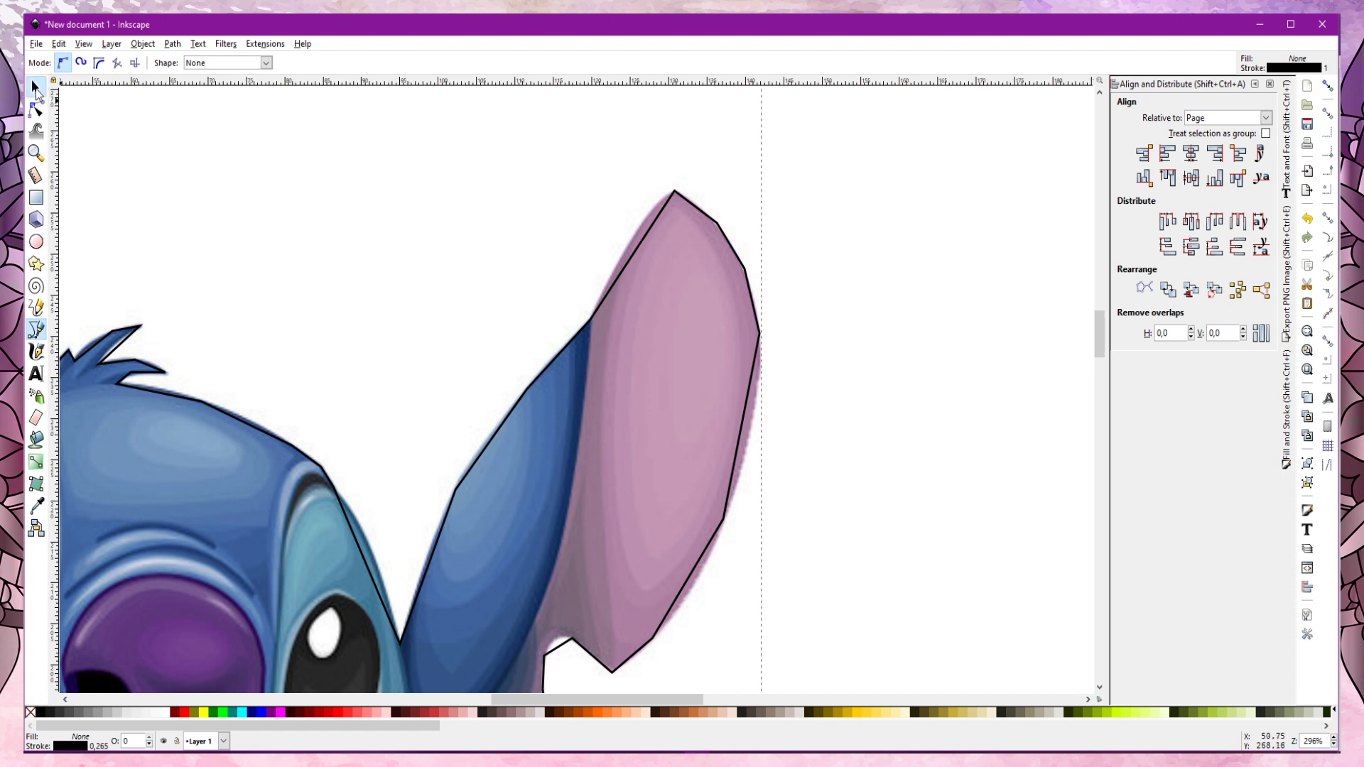
Select the finished 145-node path with the Selector and zoom out to see the whole figure
left_click(35, 88)
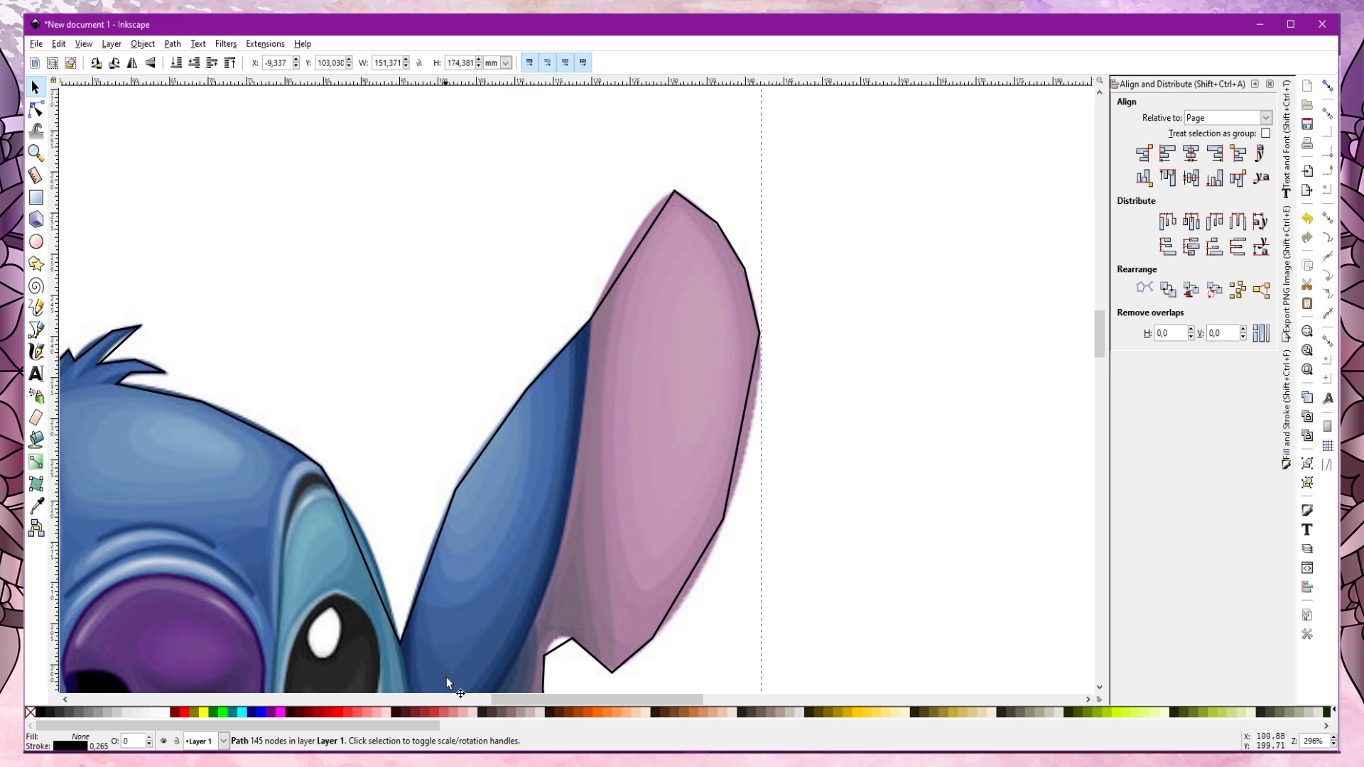
scroll(664, 668, "down", 2)
scroll(664, 674, "down", 1)
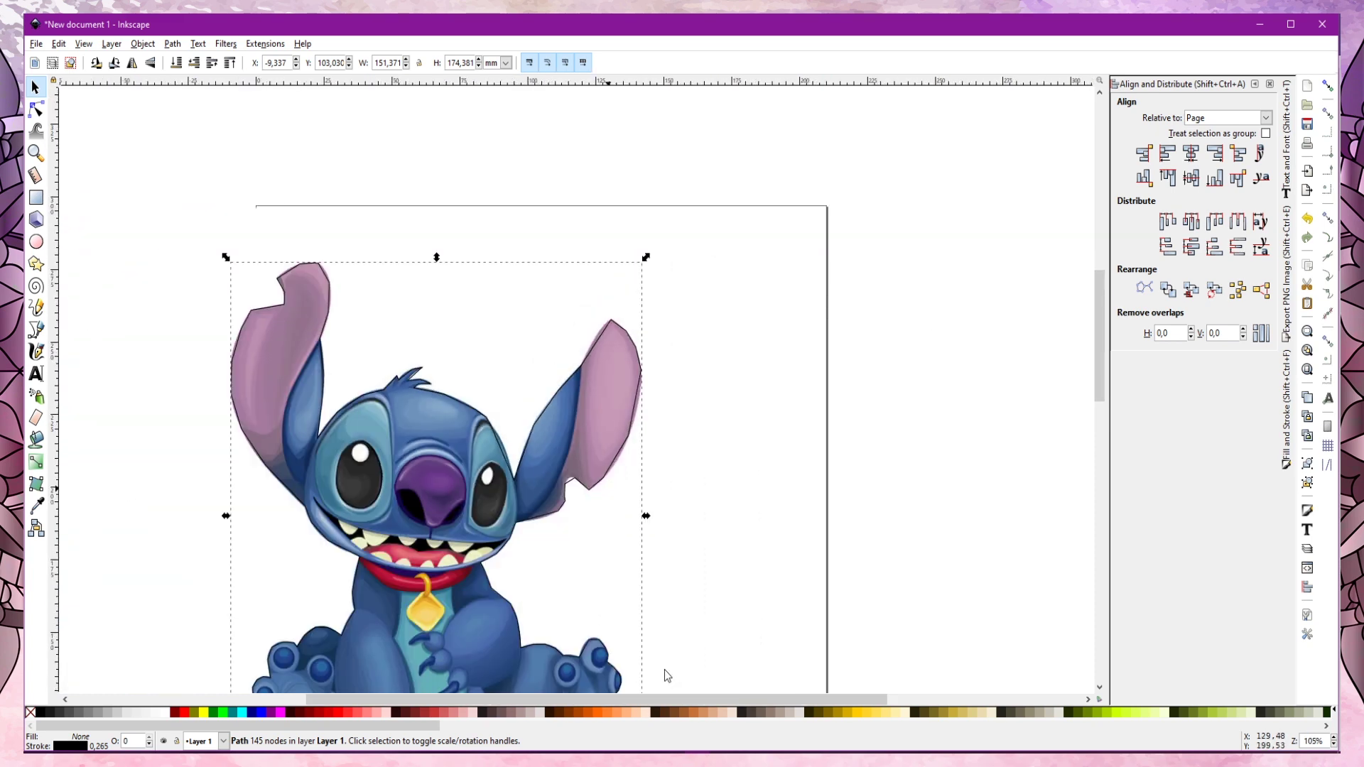
scroll(714, 703, "left", 3)
scroll(641, 684, "left", 2)
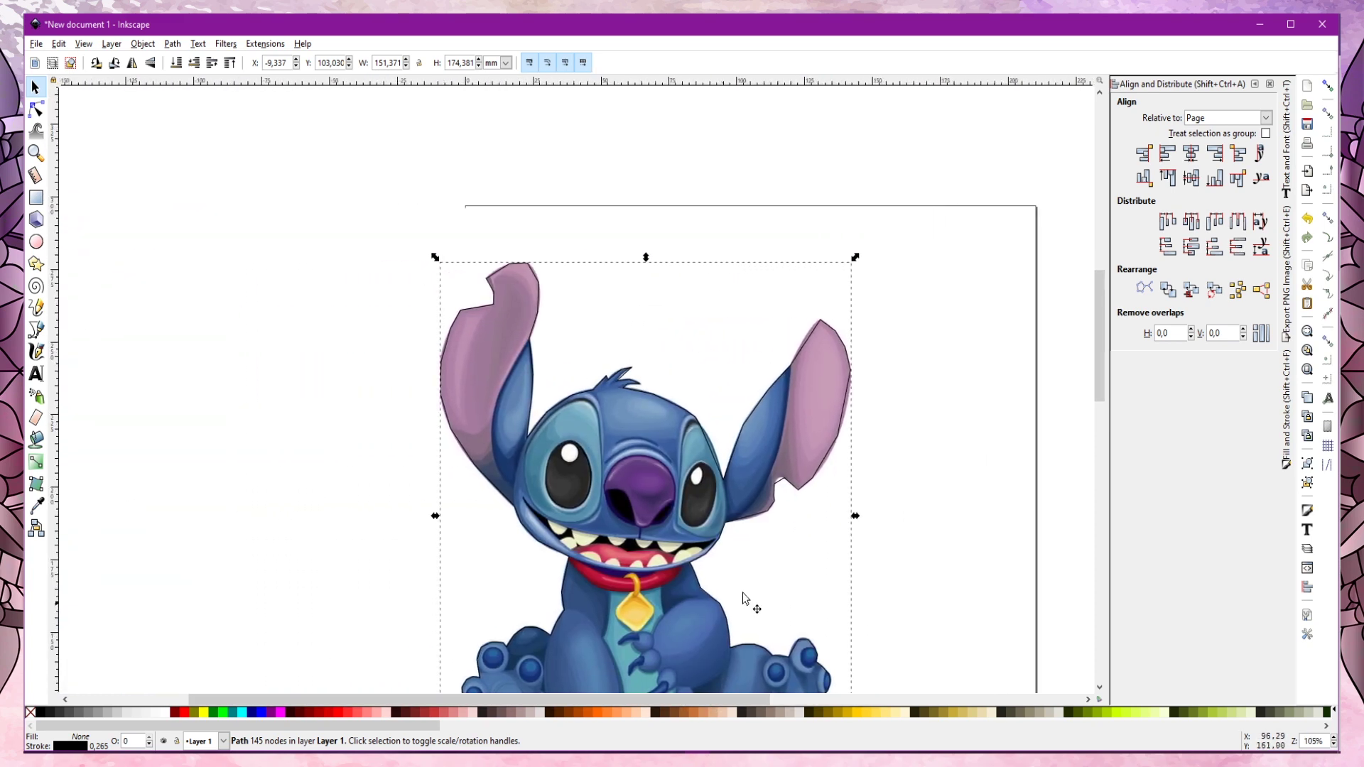
scroll(740, 596, "down", 2)
scroll(774, 581, "up", 1)
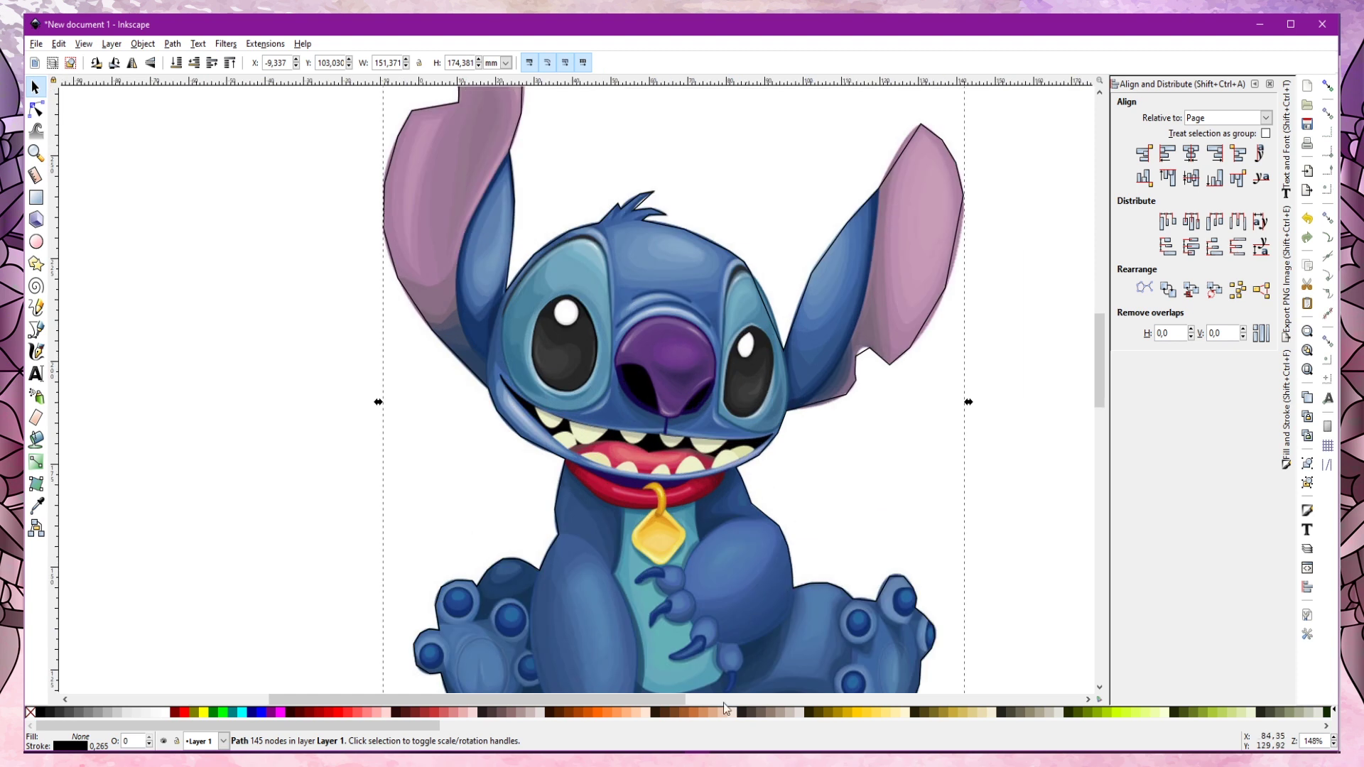
Set the outline's stroke to lime green and zoom in to inspect it around the ears and face
right_click(223, 714)
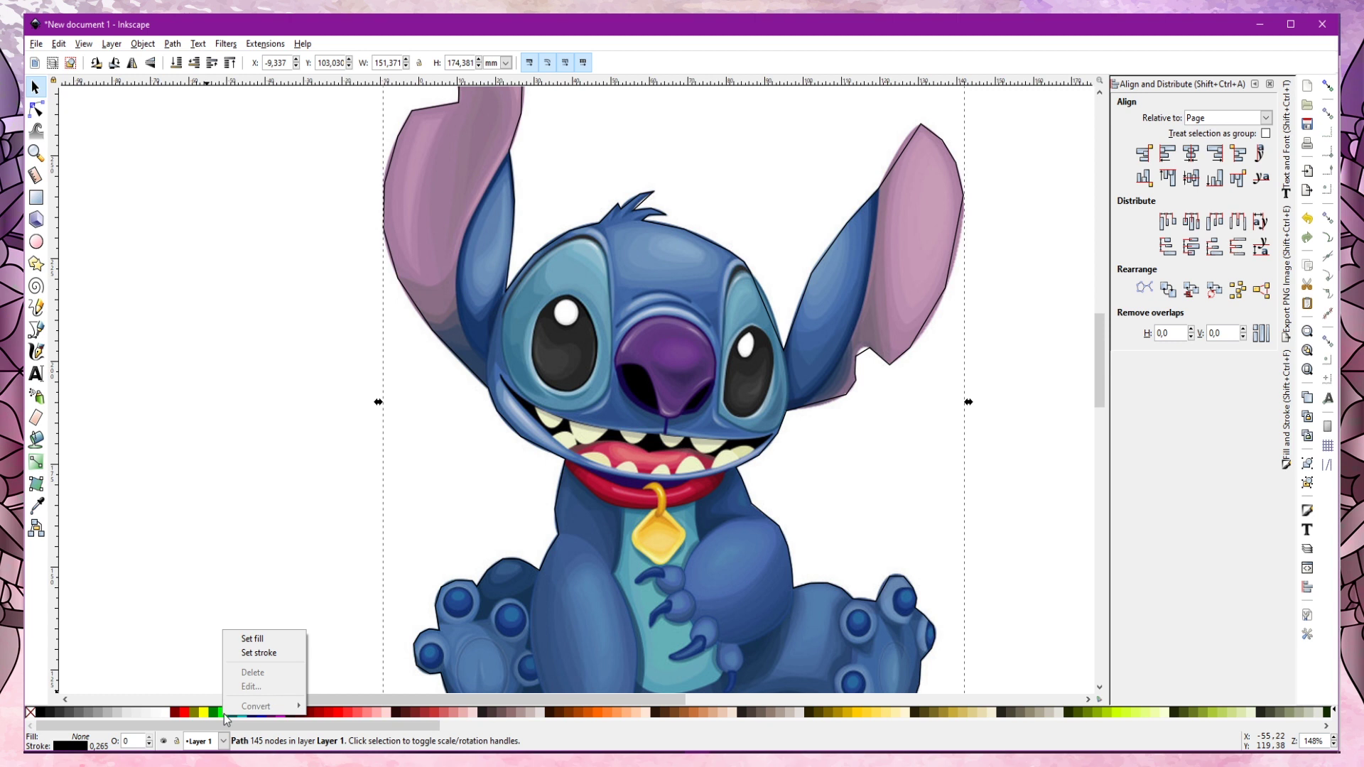
left_click(286, 660)
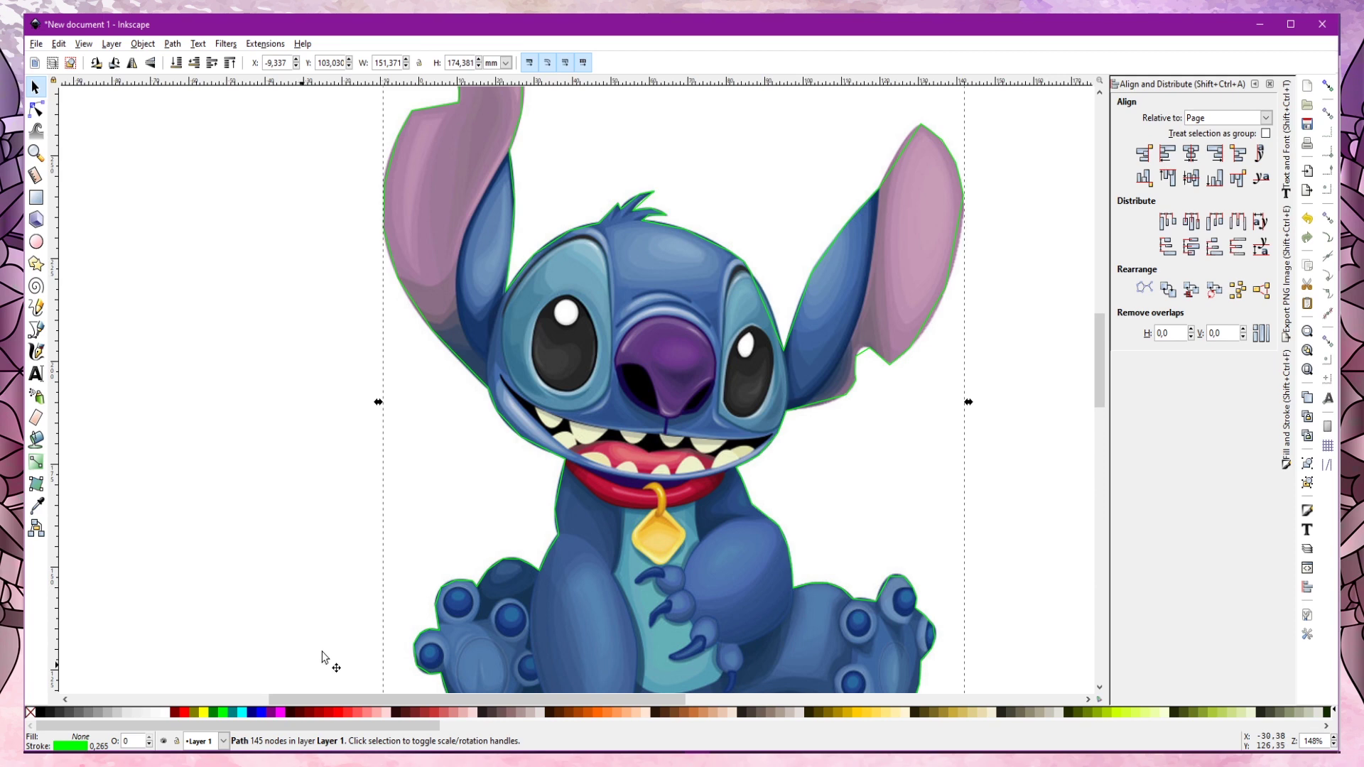
key("plus")
key("plus")
key("plus")
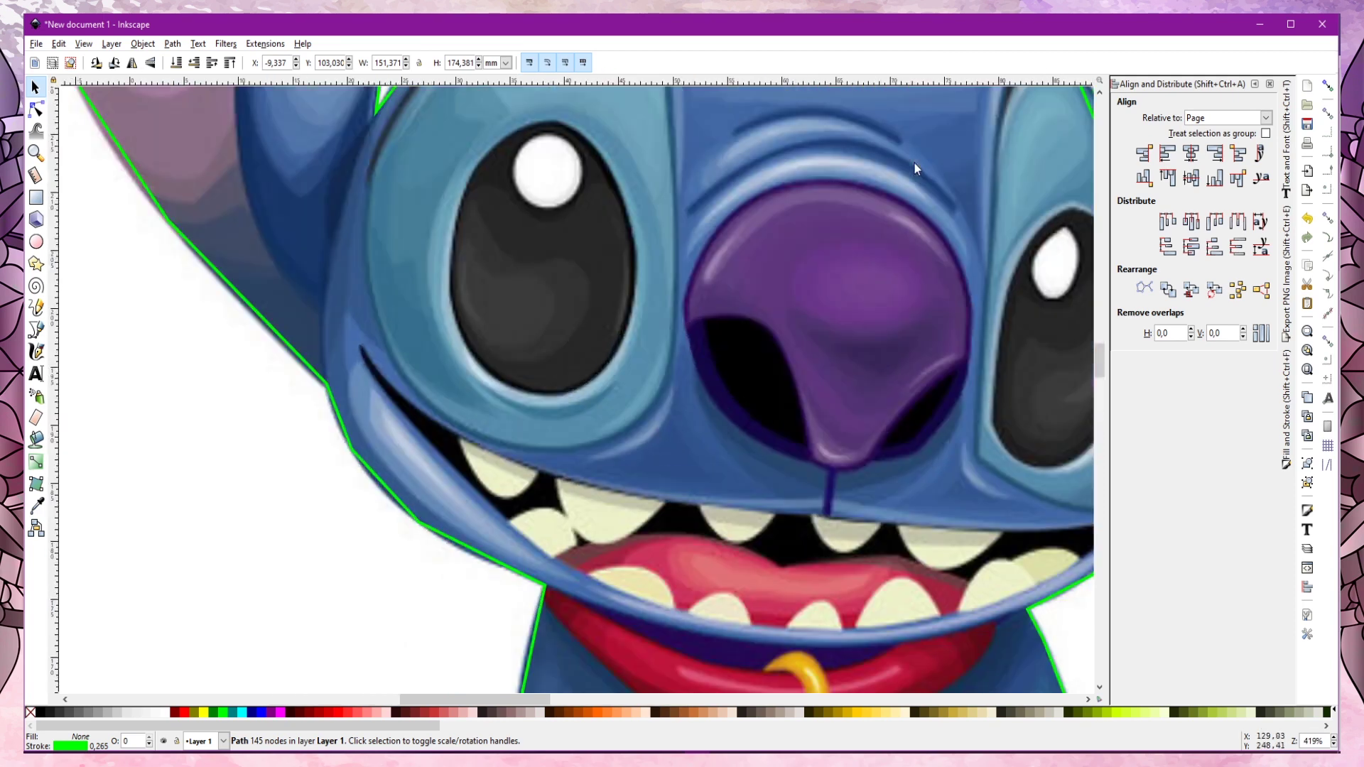
left_click_drag(522, 699, 709, 701)
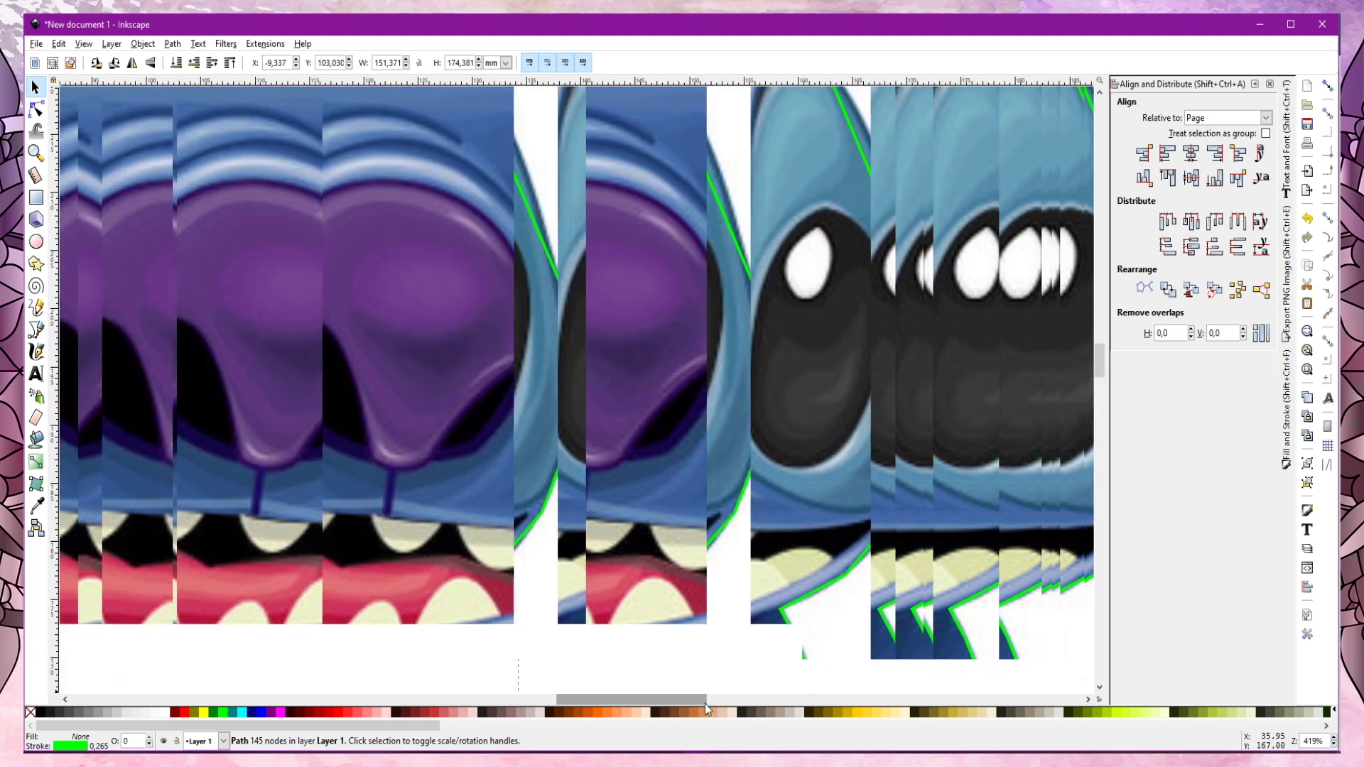
scroll(685, 405, "up", 5)
scroll(688, 398, "up", 5)
scroll(683, 497, "up", 3)
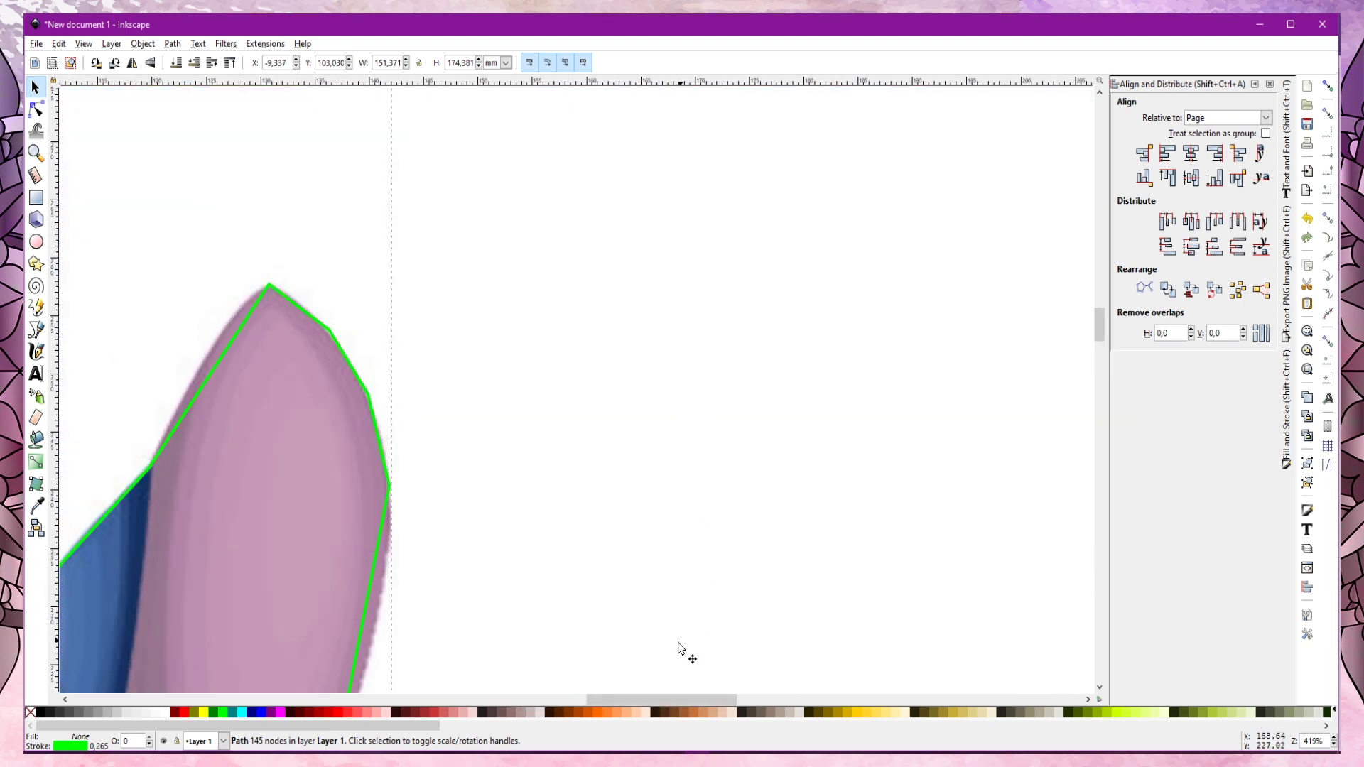
left_click_drag(664, 697, 595, 687)
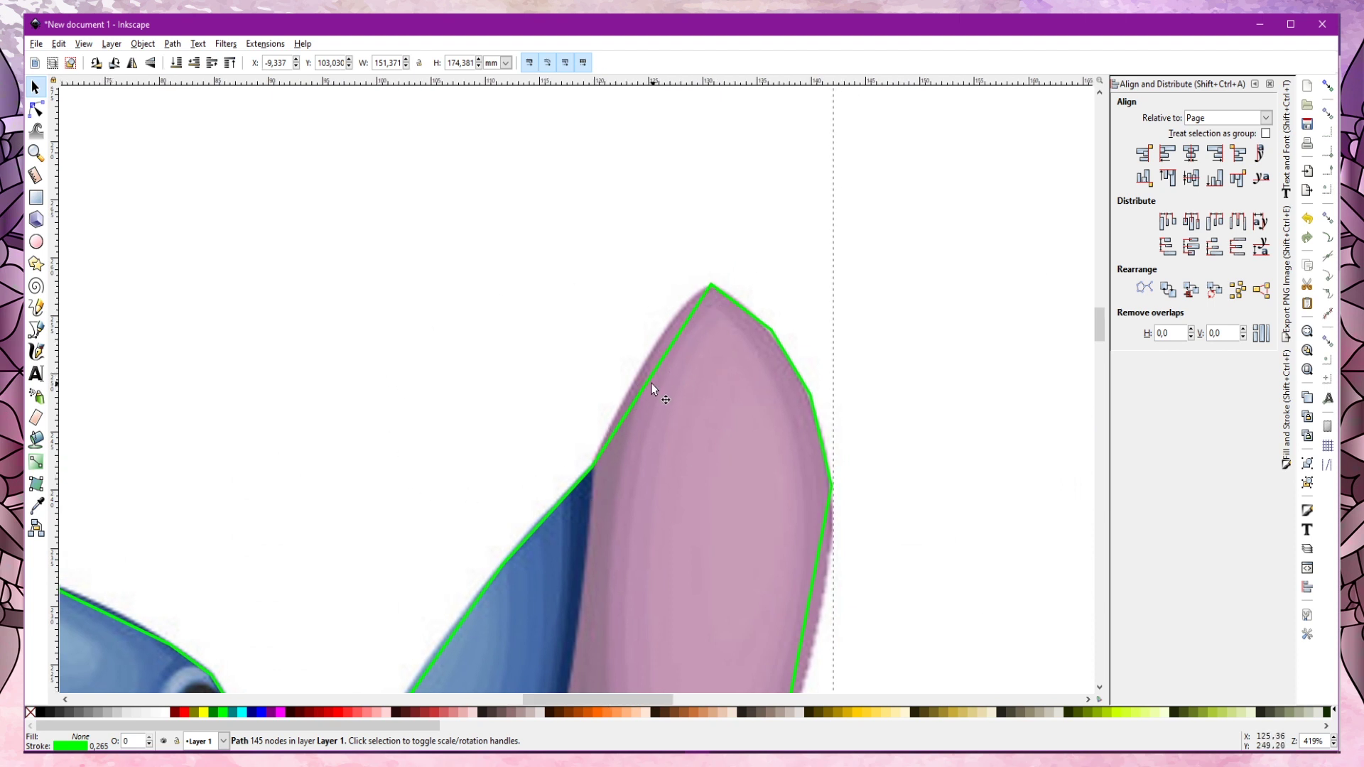
With the Node tool, curve the ear-edge segments outward around the ear tip
left_click(37, 109)
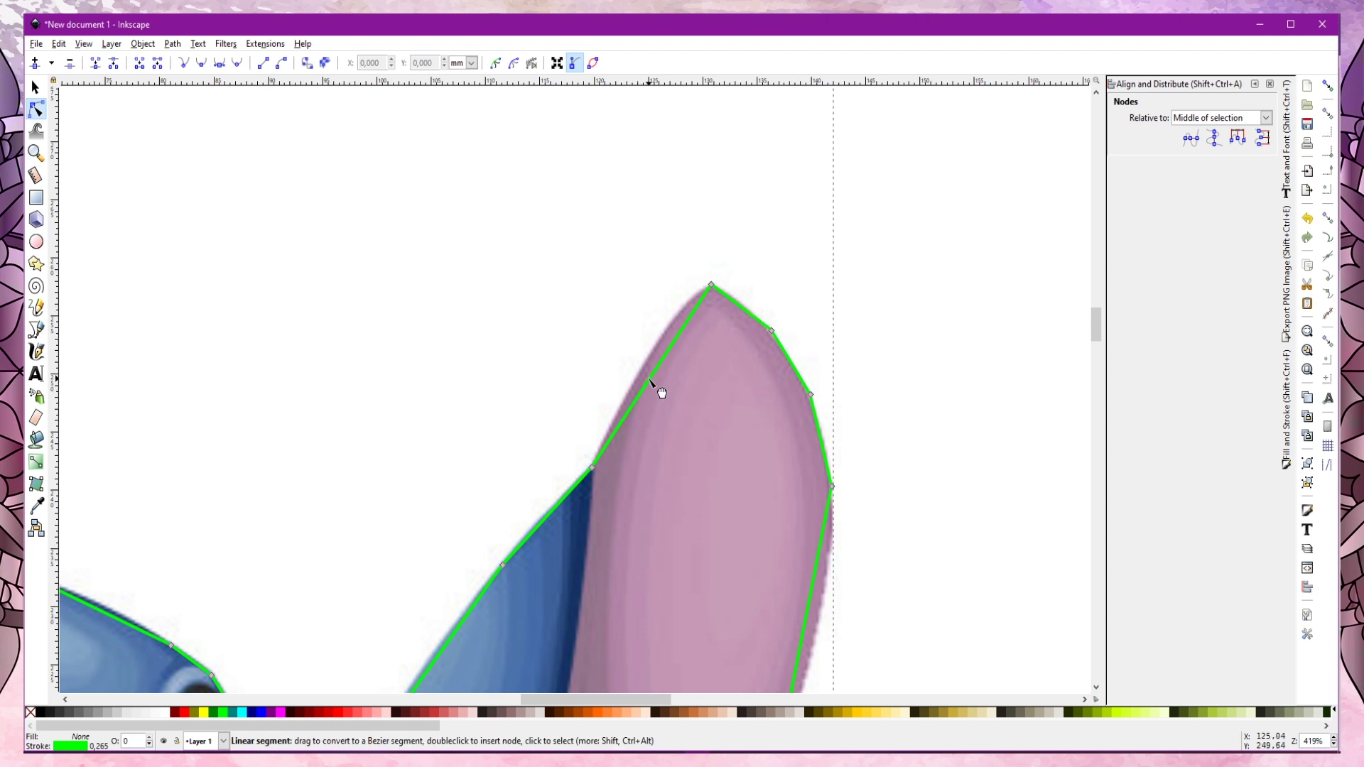
left_click_drag(650, 378, 655, 346)
left_click_drag(757, 320, 754, 313)
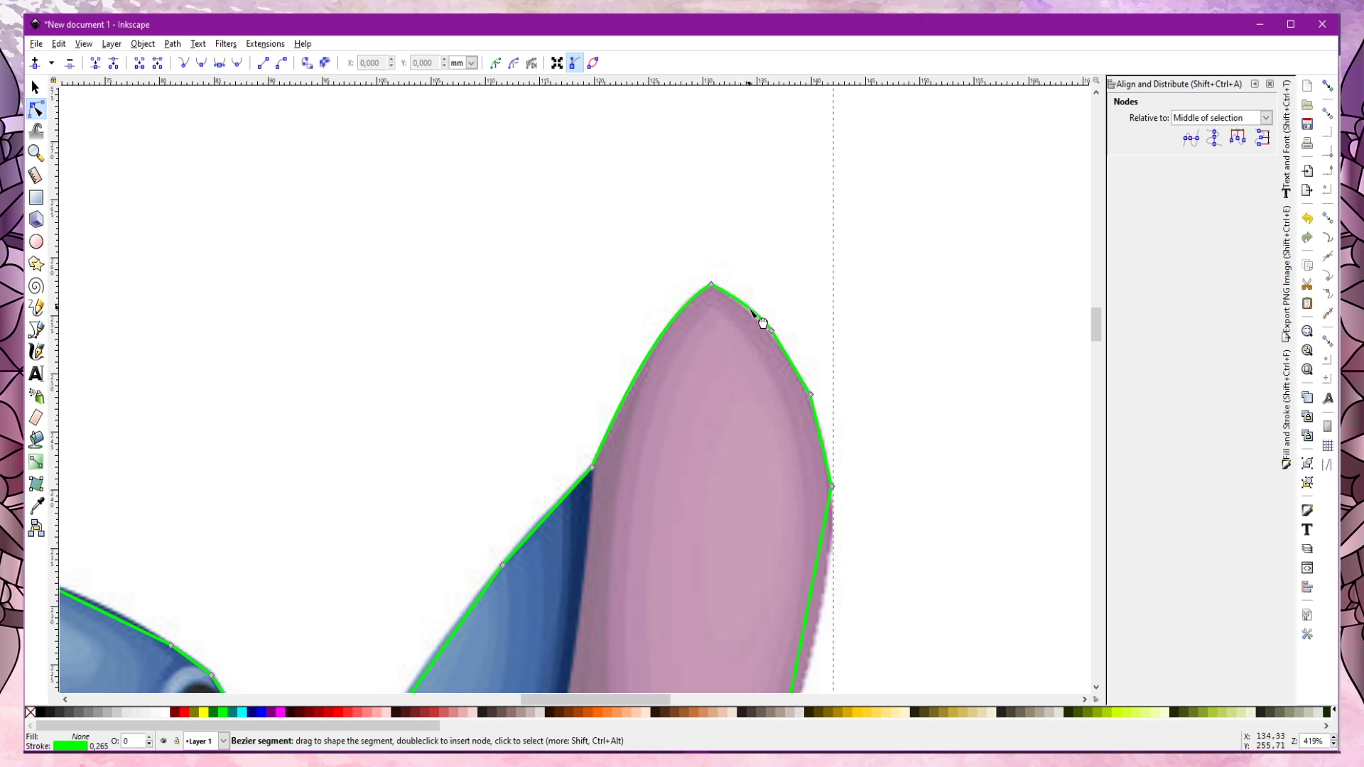
left_click(799, 372)
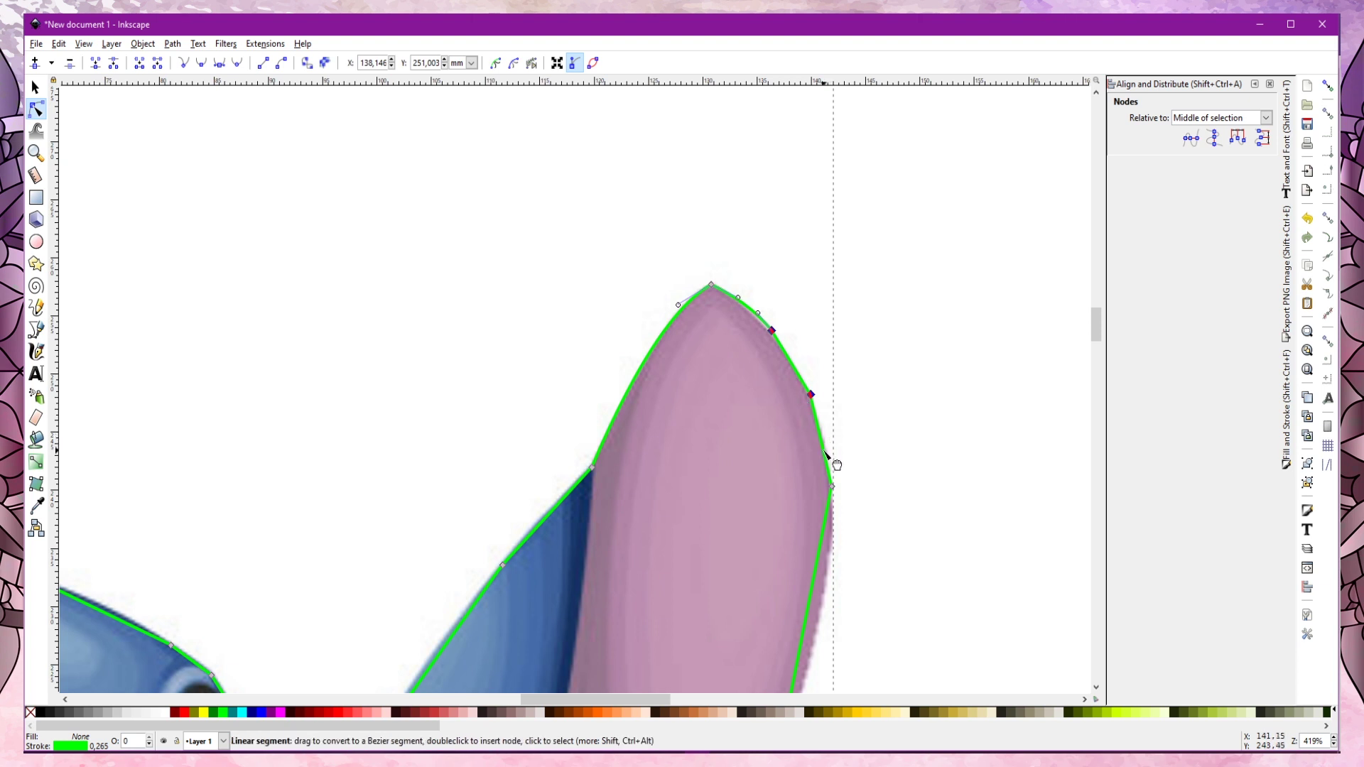
left_click_drag(829, 452, 835, 459)
scroll(992, 459, "down", 2)
scroll(992, 459, "down", 8)
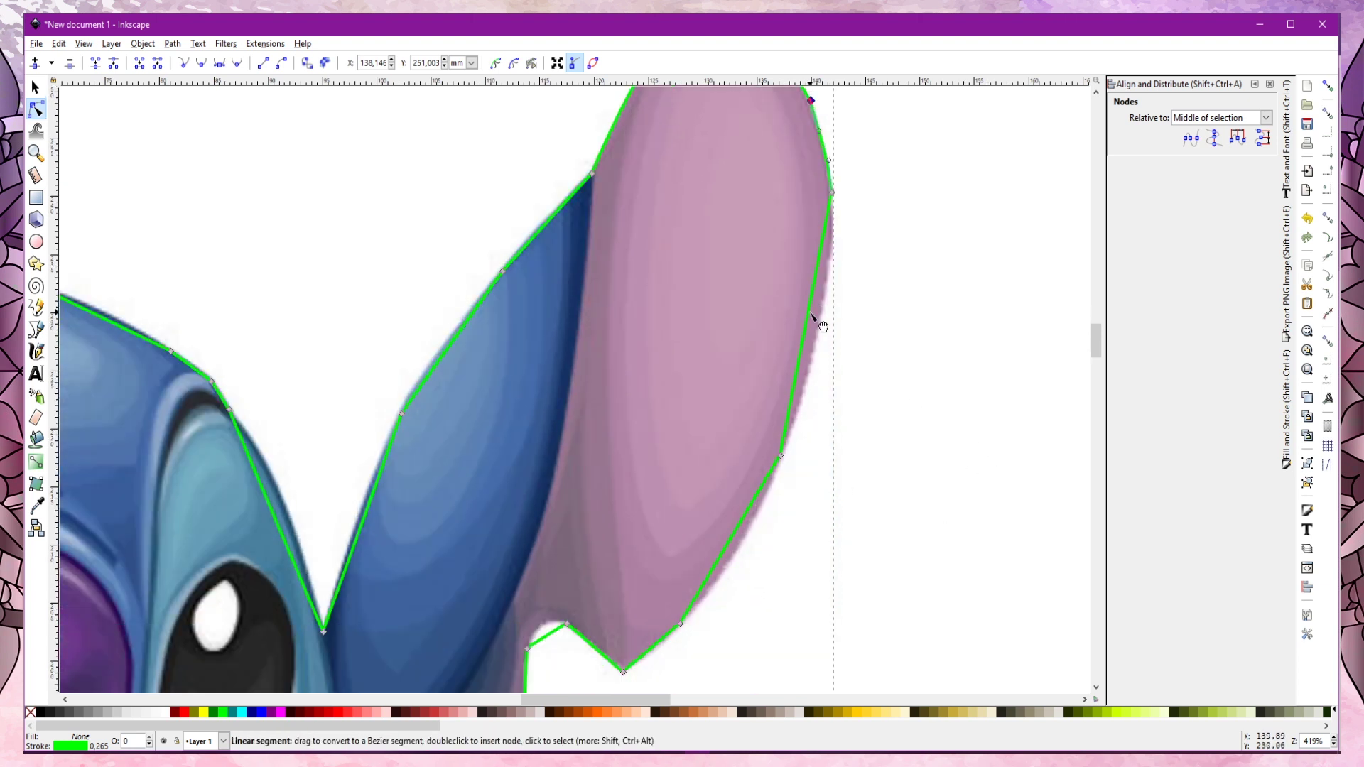
Bend the right and lower ear edges, the notch segment and the cheek segment into curves
left_click_drag(822, 326, 835, 307)
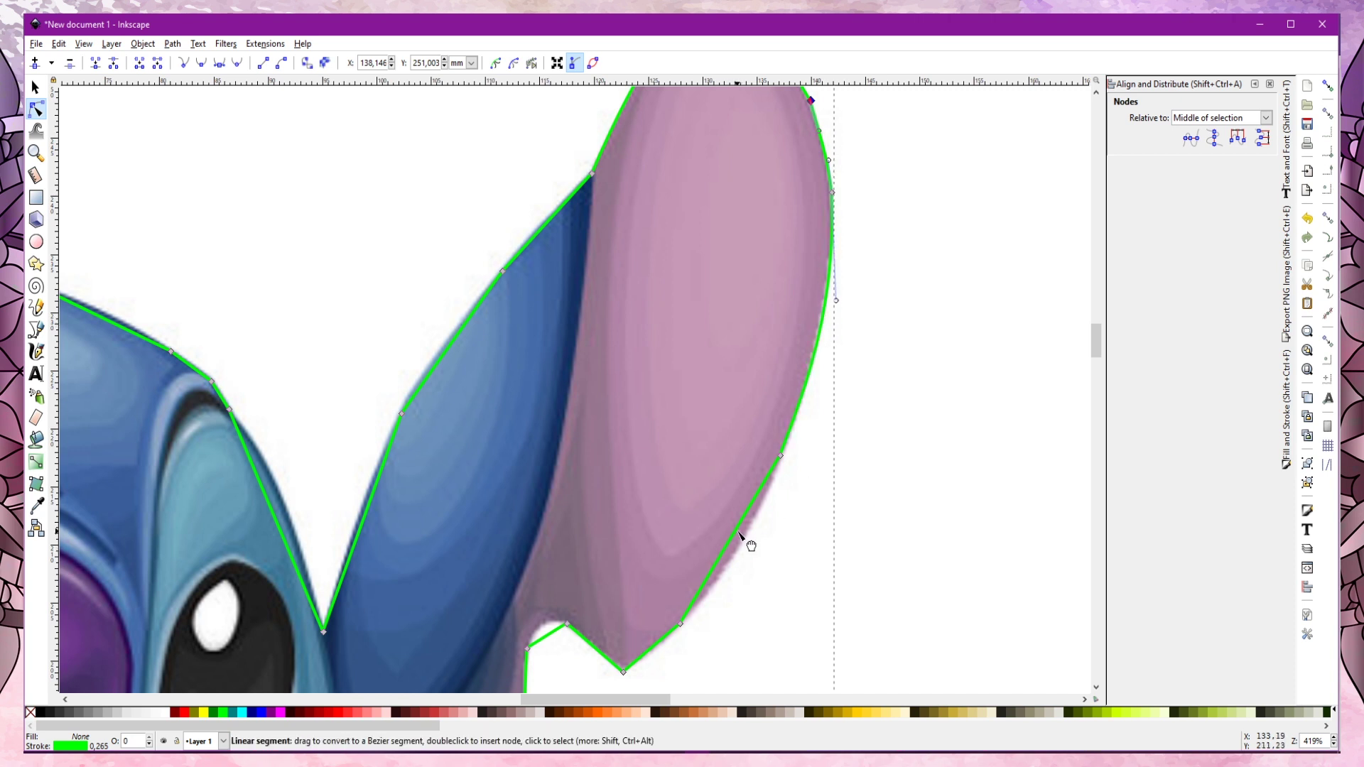
left_click_drag(739, 533, 746, 541)
left_click_drag(547, 637, 544, 625)
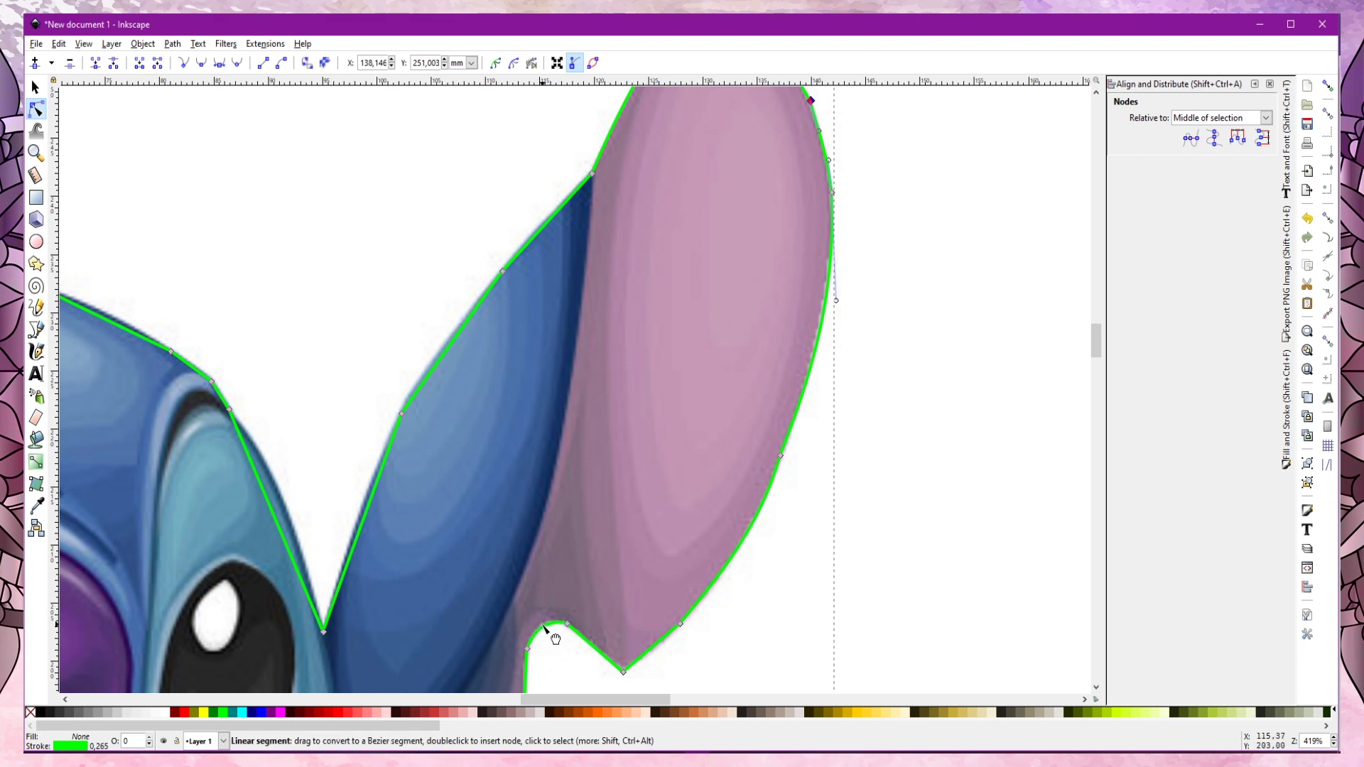
scroll(561, 611, "down", 10)
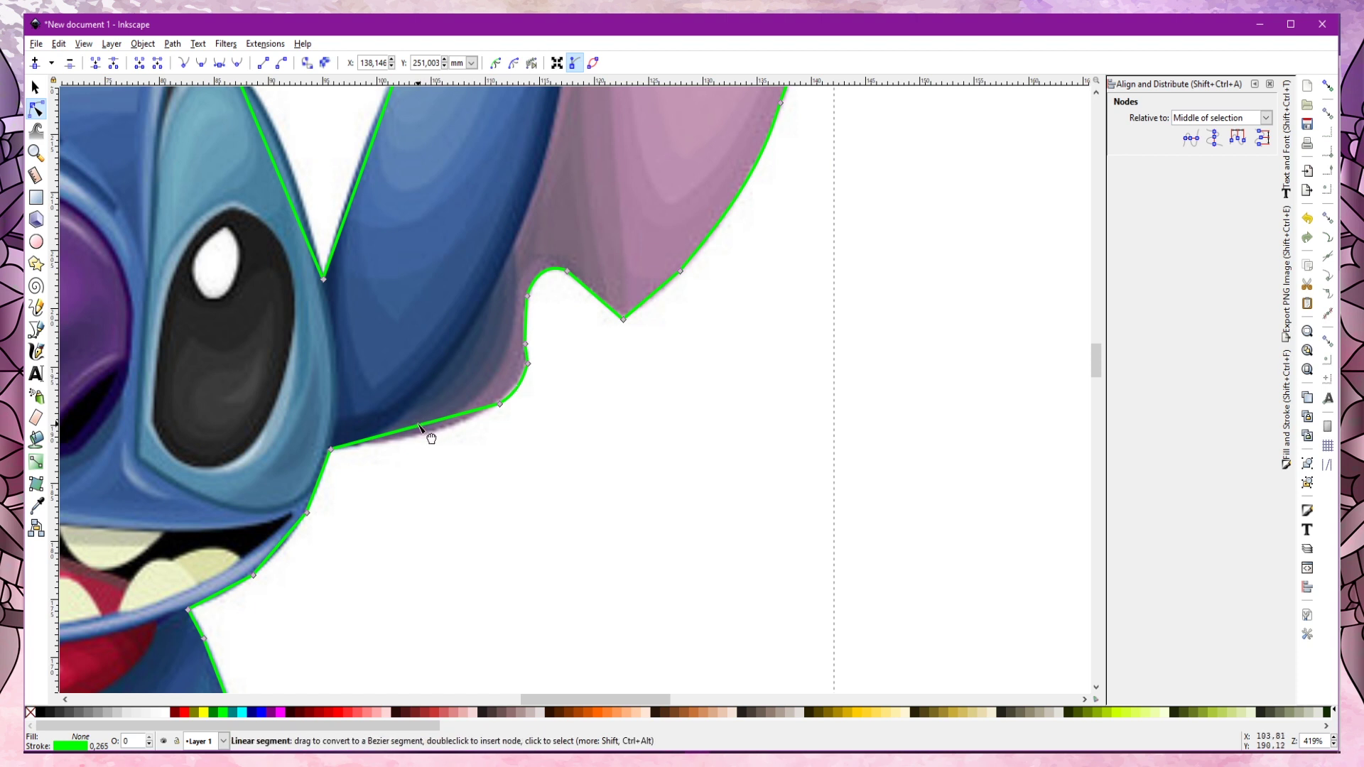
left_click_drag(424, 425, 427, 435)
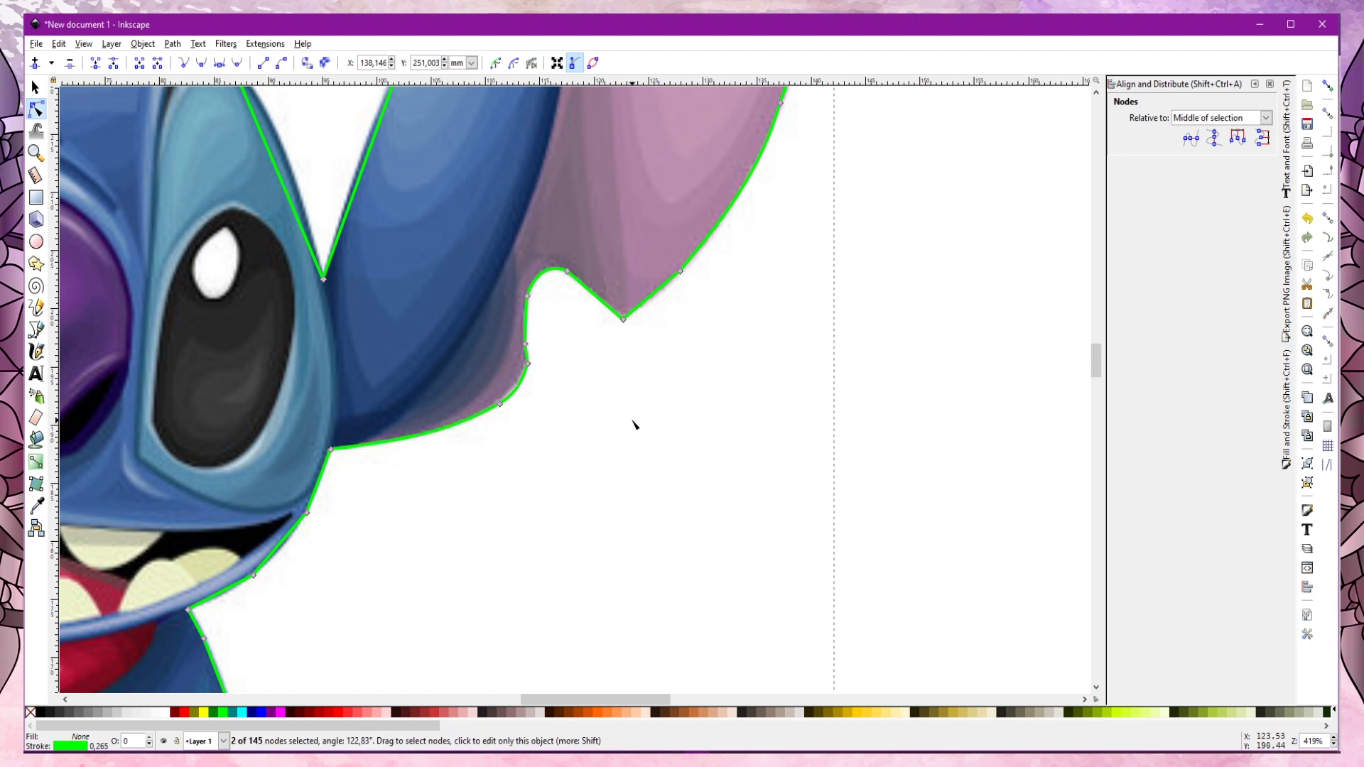
left_click_drag(597, 700, 546, 700)
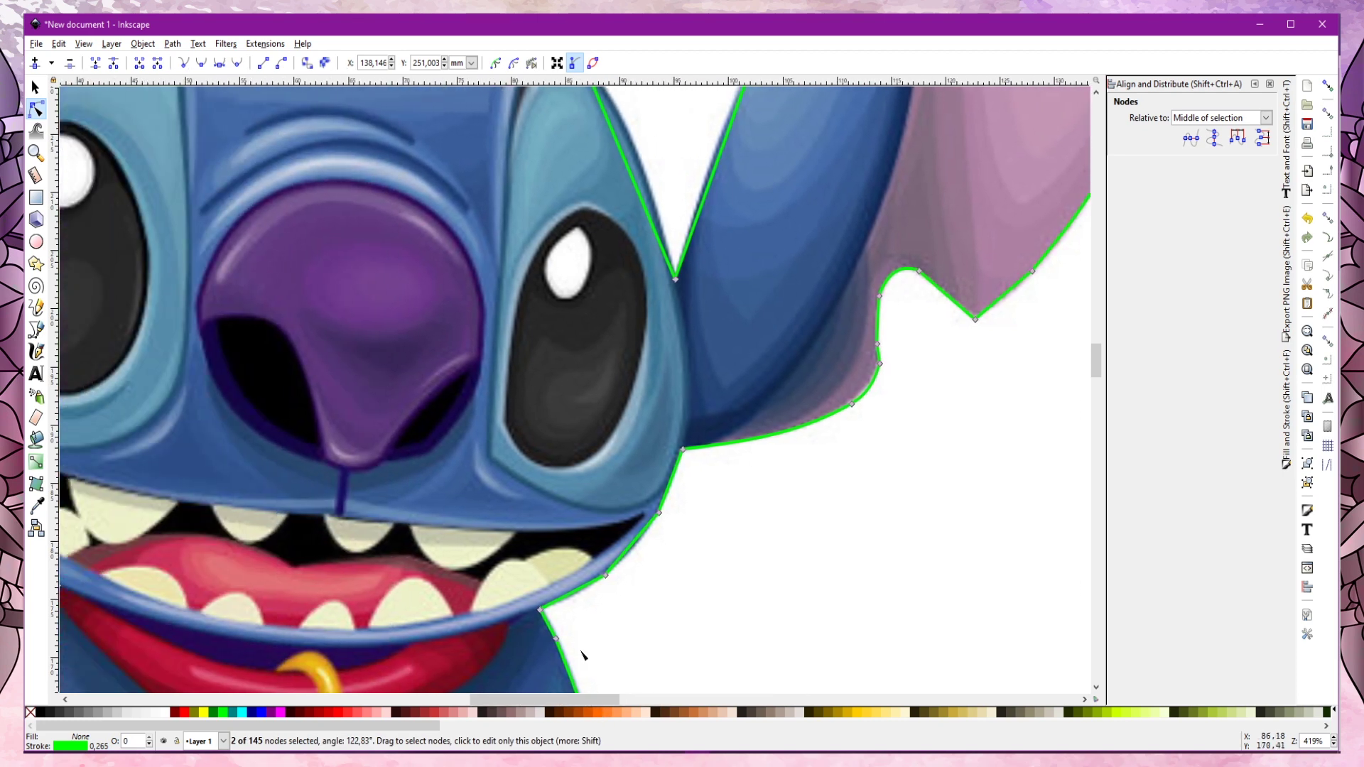
left_click_drag(675, 487, 682, 490)
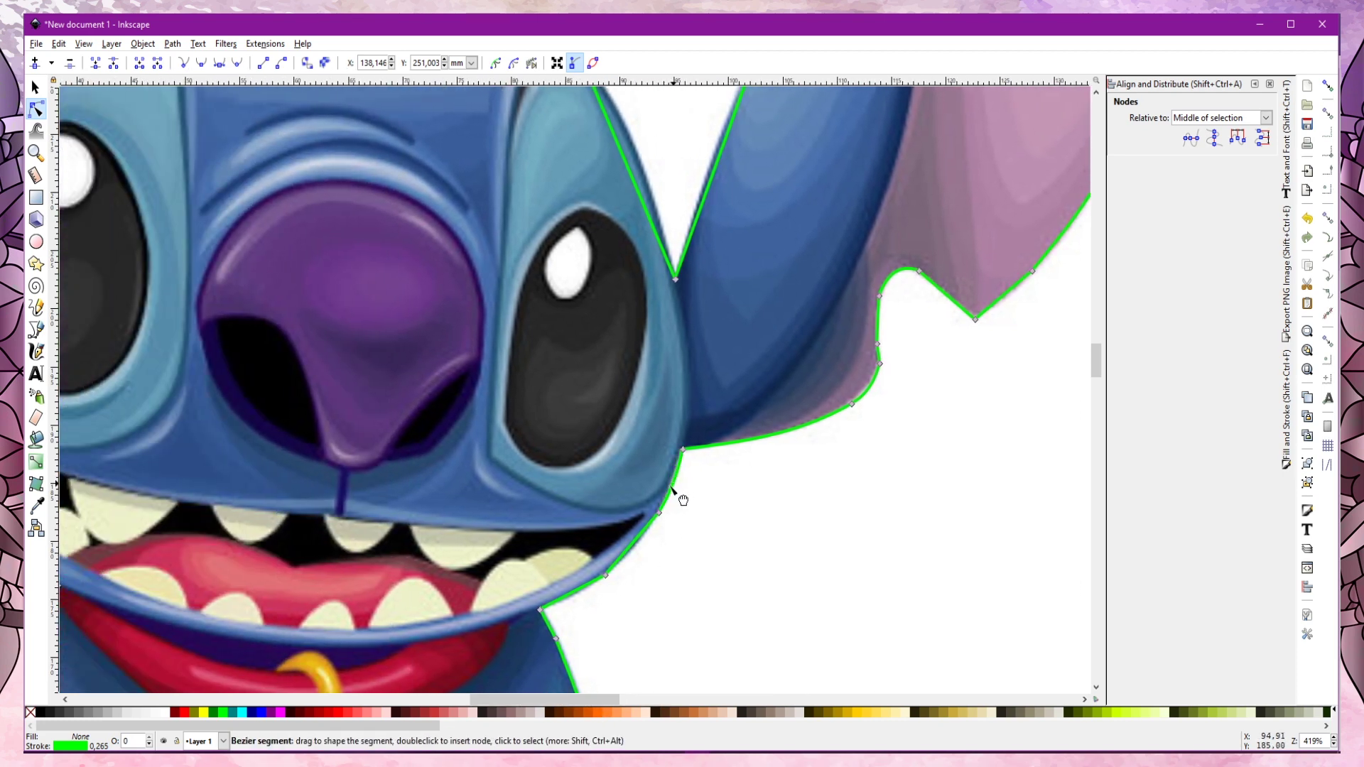
Adjust the cut outline's nodes at the paw and beside the mouth
scroll(638, 551, "down", 12)
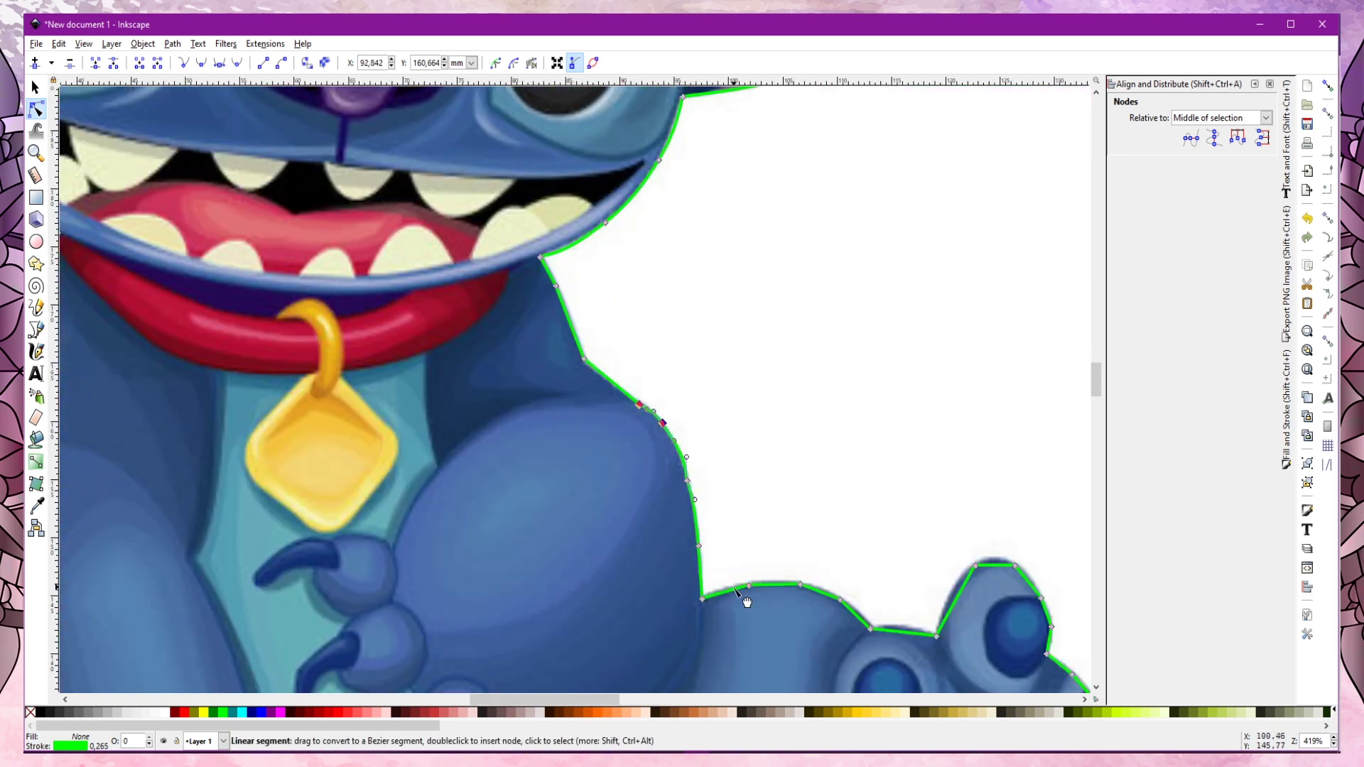
scroll(826, 597, "down", 6)
scroll(602, 515, "right", 15)
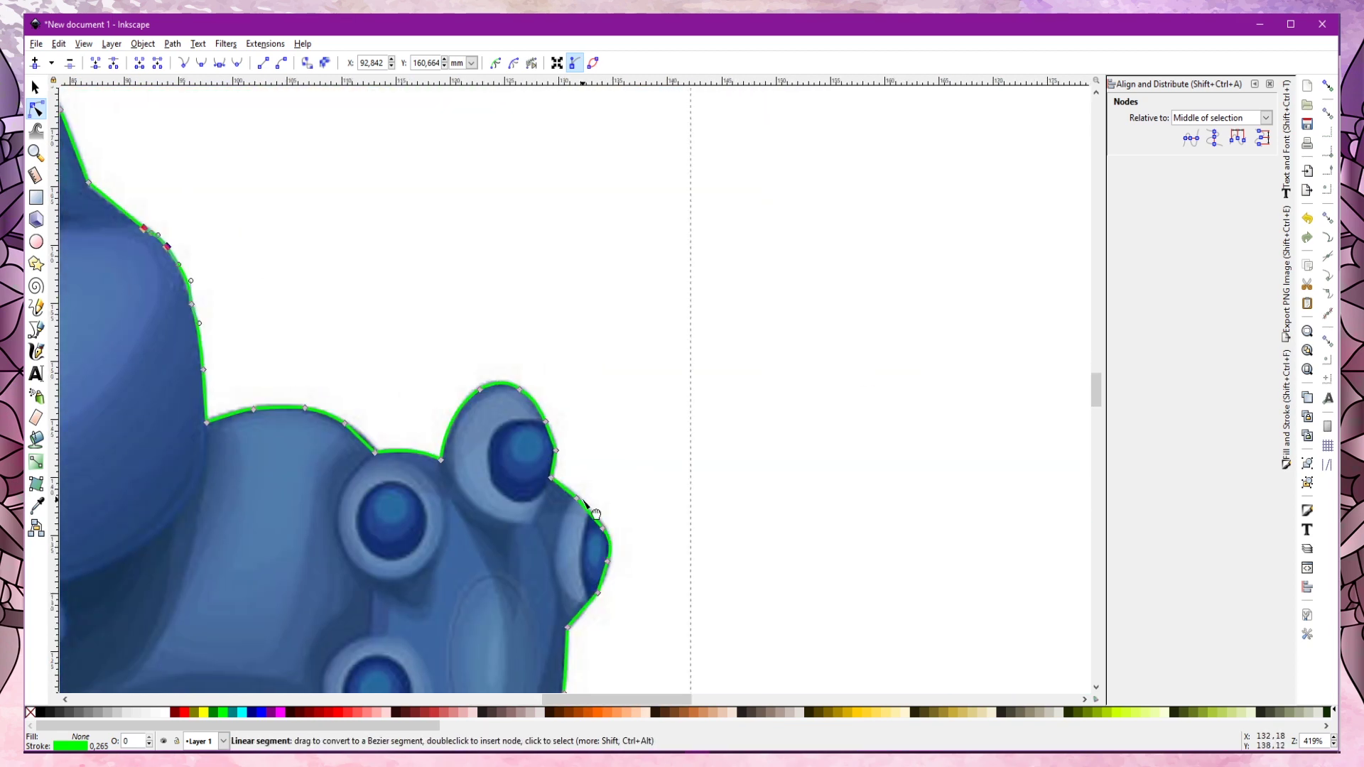
scroll(633, 578, "down", 8)
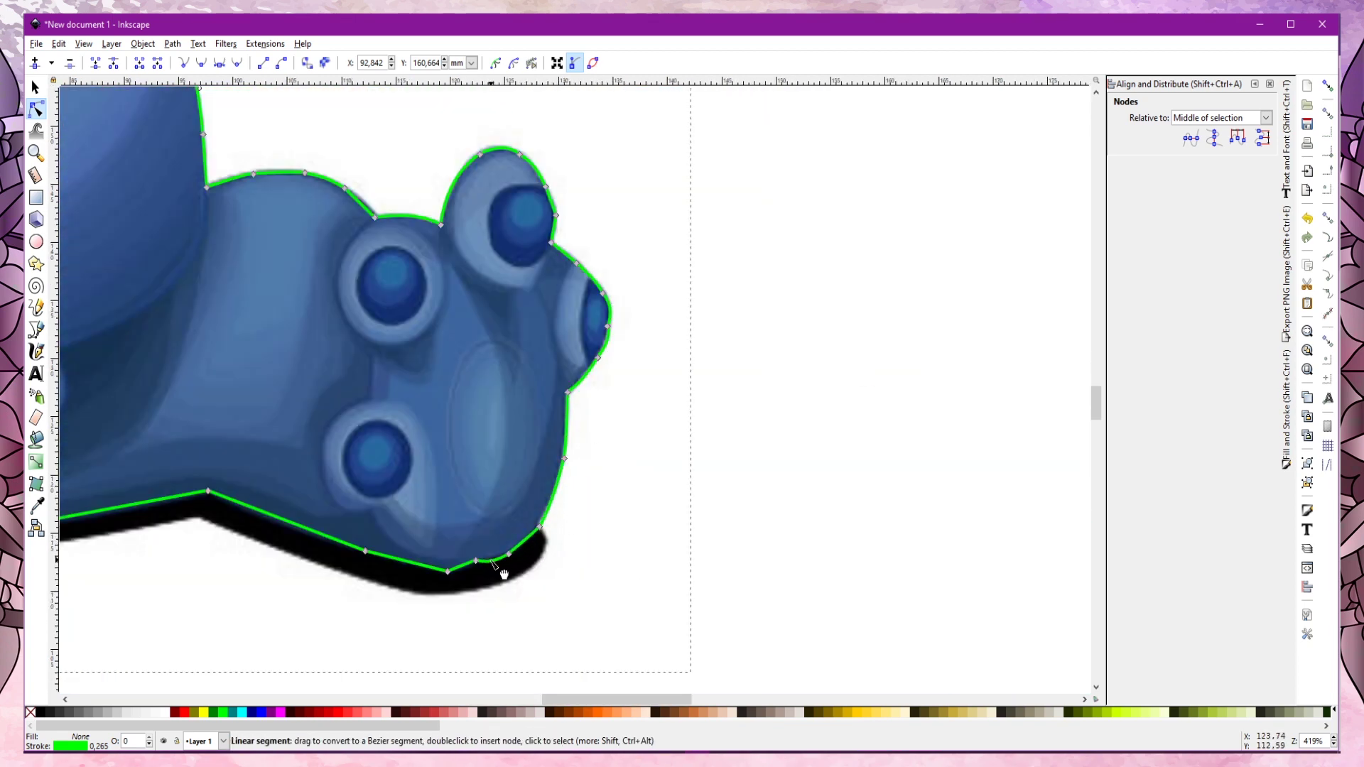
scroll(429, 579, "left", 15)
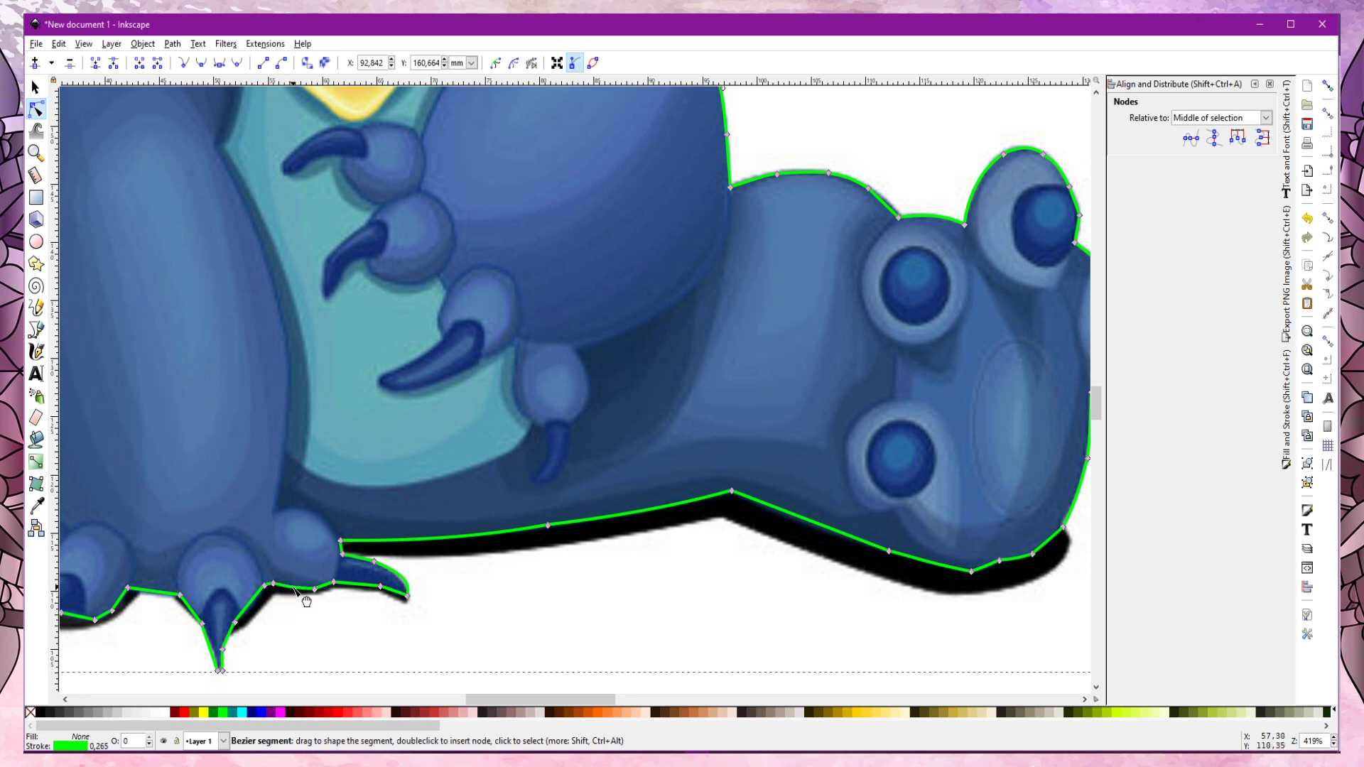
scroll(304, 596, "left", 8)
scroll(304, 596, "down", 3)
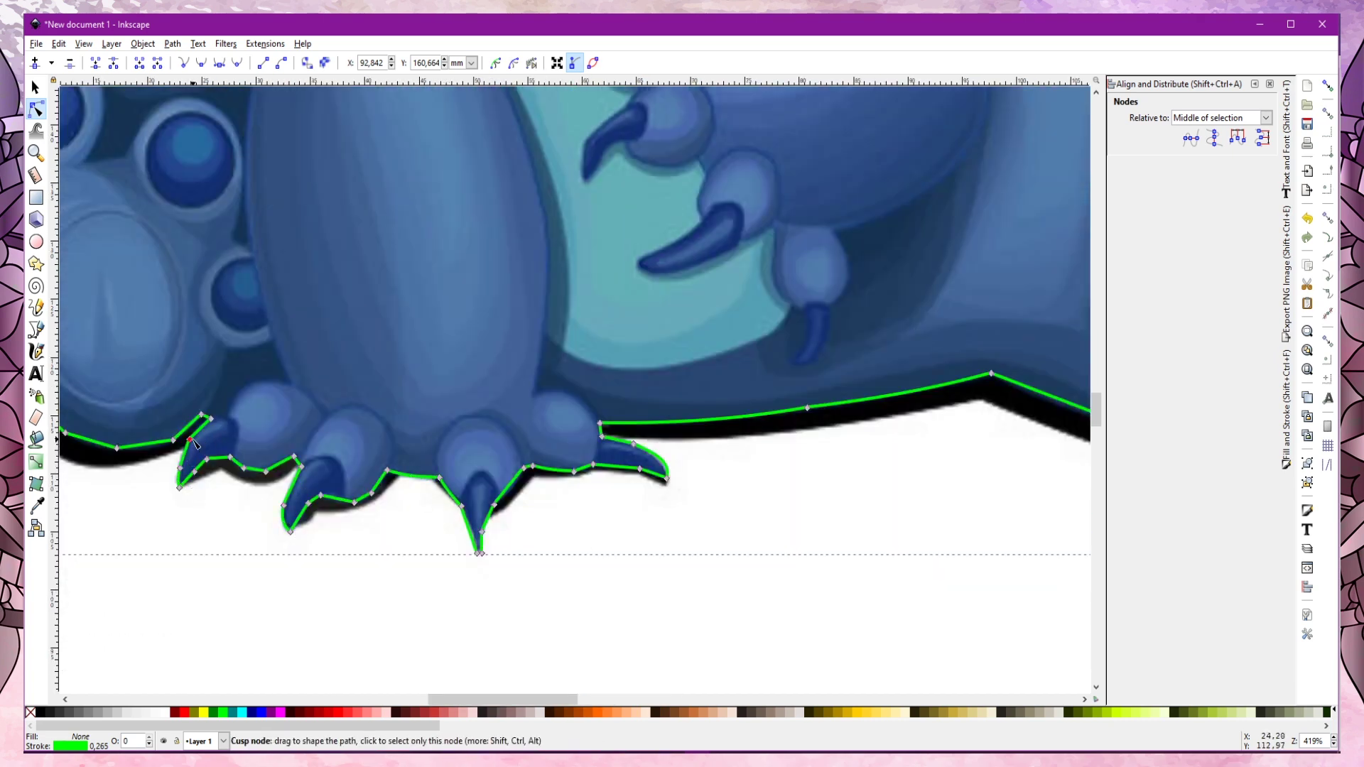
scroll(1033, 466, "left", 20)
scroll(924, 455, "up", 7)
scroll(639, 426, "right", 19)
scroll(352, 398, "up", 1, "ctrl")
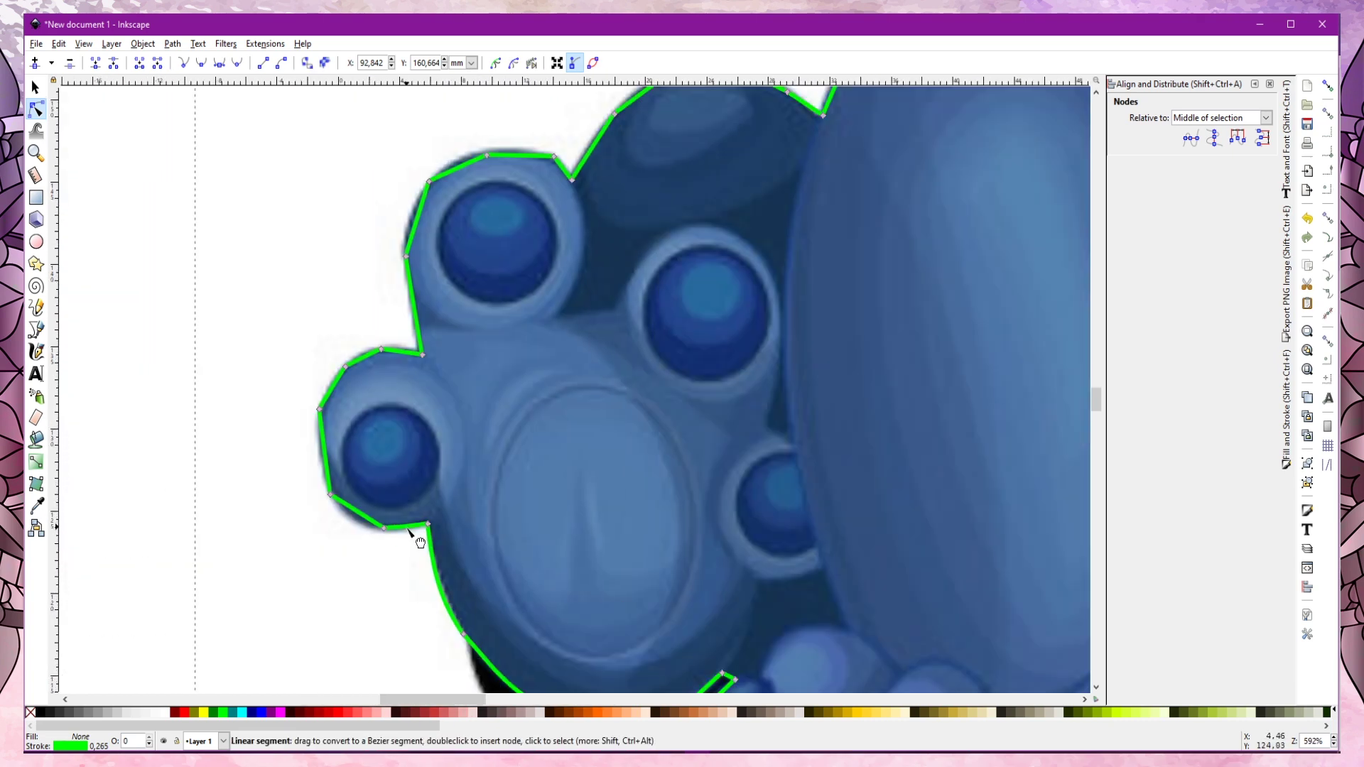
left_click(487, 154)
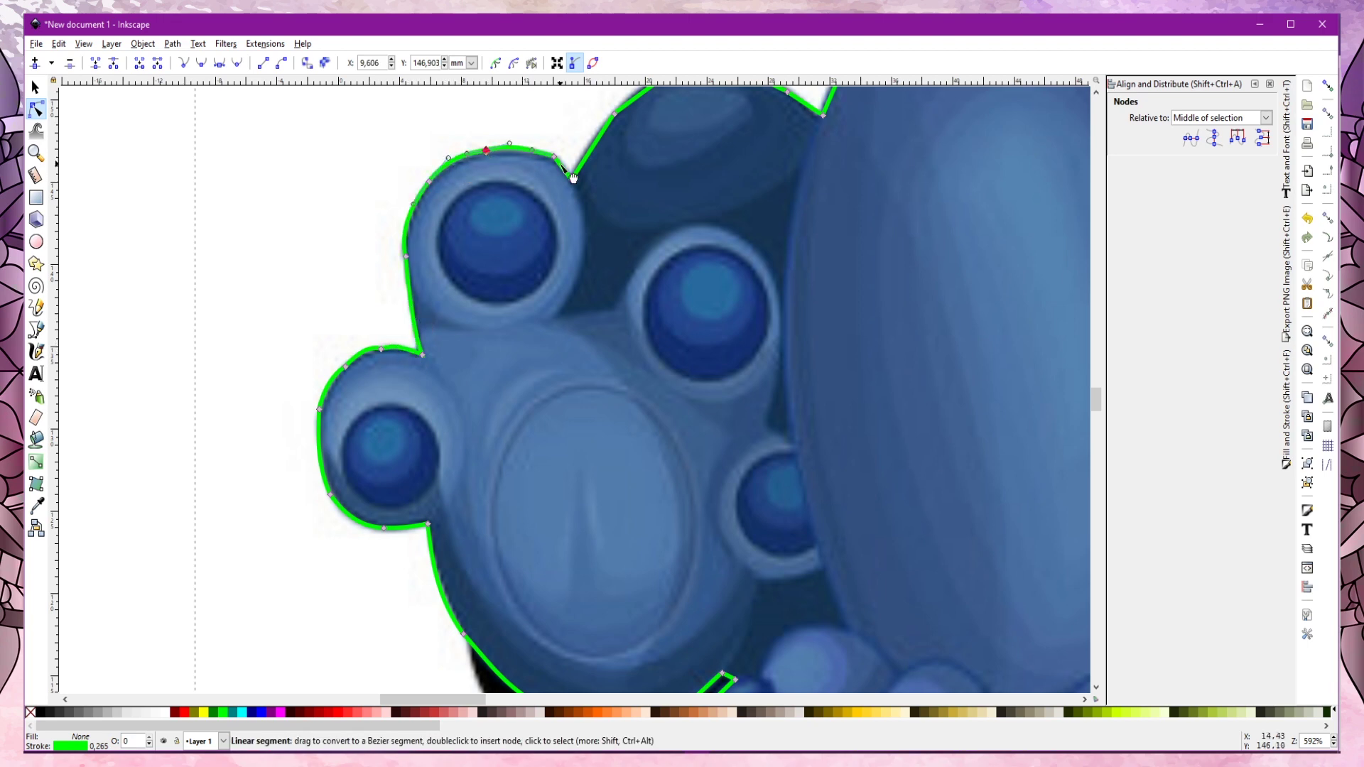
scroll(653, 330, "up", 8)
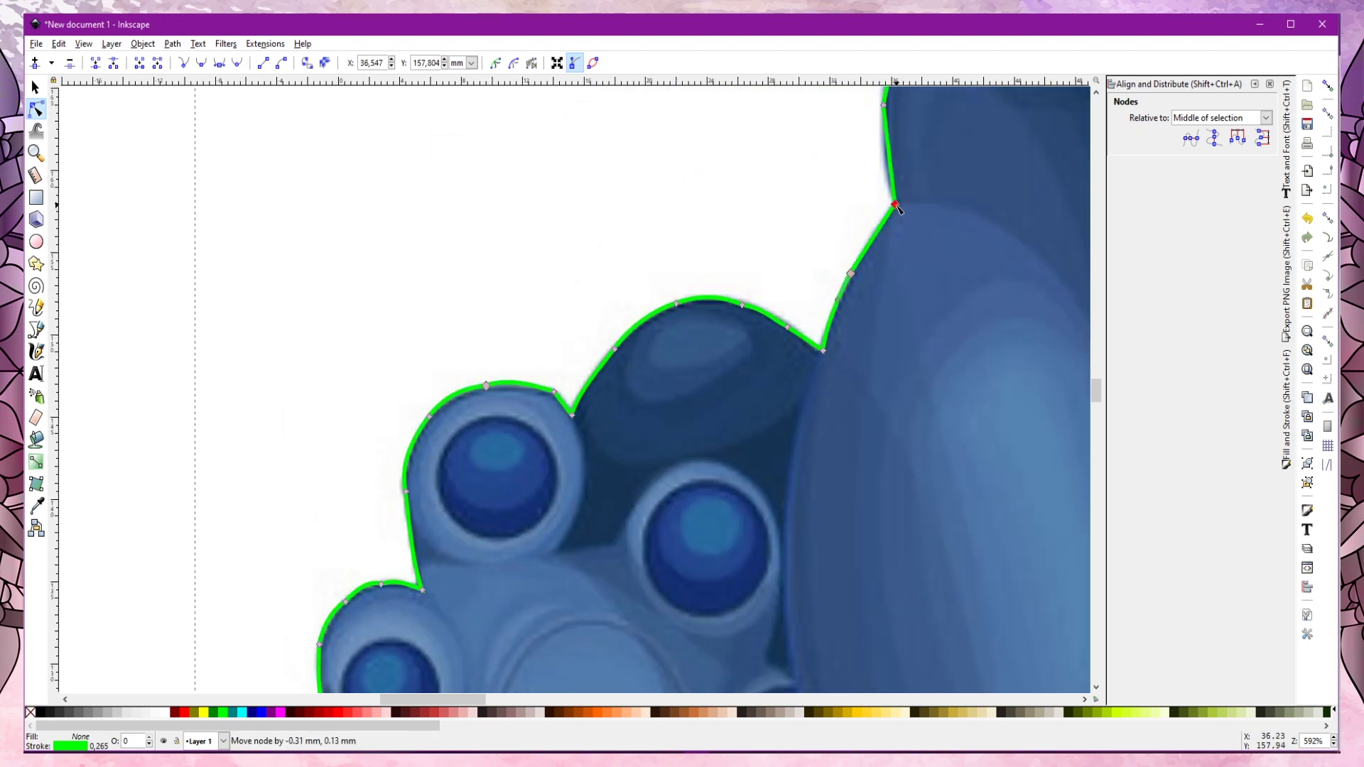
scroll(884, 213, "up", 3)
left_click_drag(890, 298, 884, 268)
scroll(828, 280, "up", 10)
scroll(645, 389, "up", 9)
left_click(625, 329)
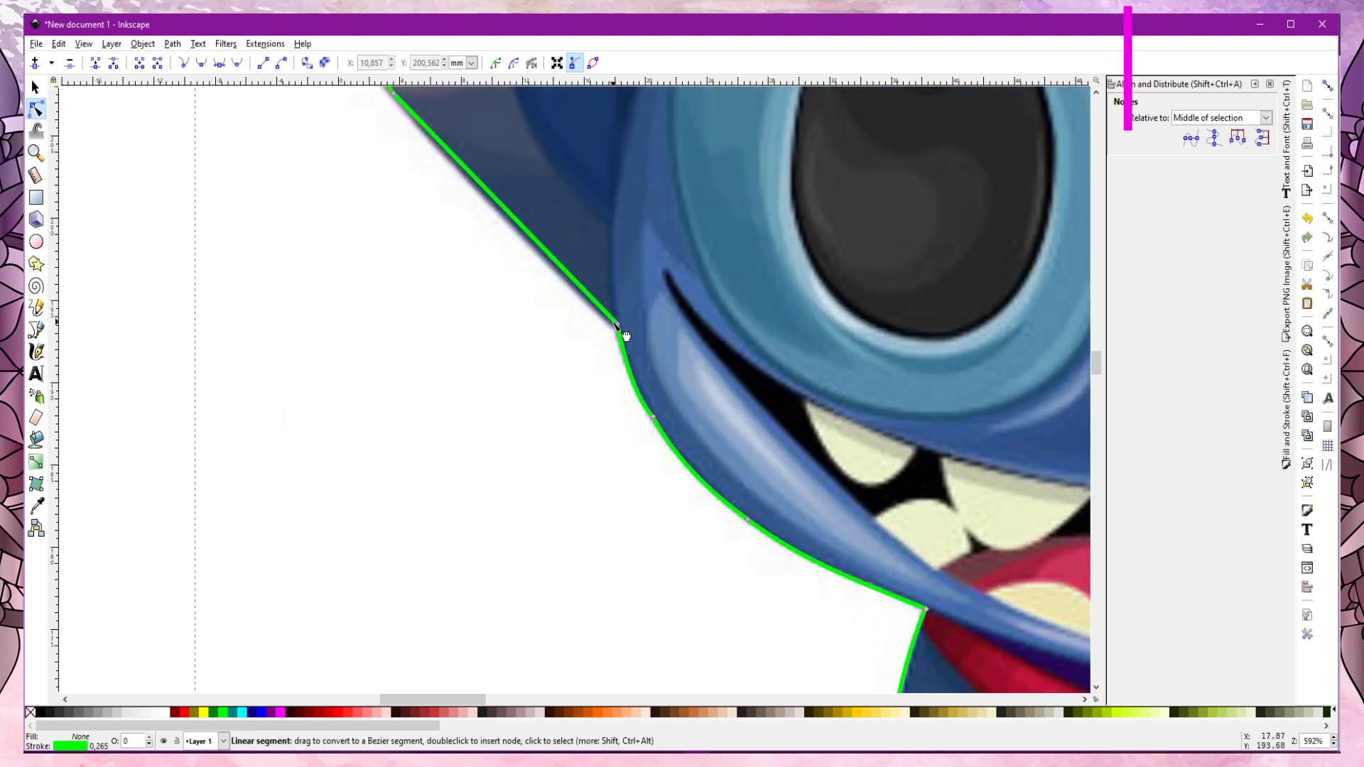
scroll(568, 284, "up", 8)
scroll(229, 329, "up", 10)
scroll(206, 323, "up", 8)
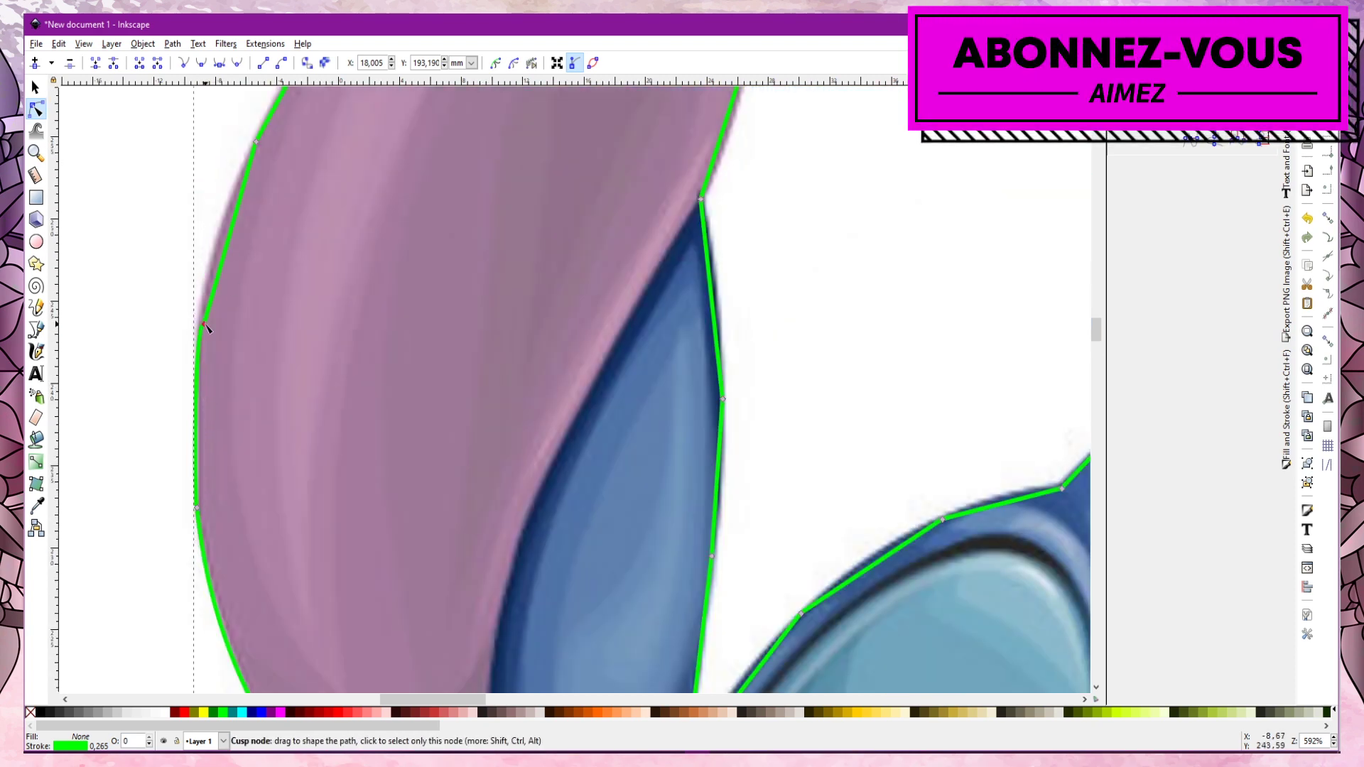
Bend outline segments near the left ear onto the image contour
left_click(199, 344)
scroll(282, 385, "up", 9)
scroll(533, 295, "up", 4)
left_click_drag(497, 383, 484, 374)
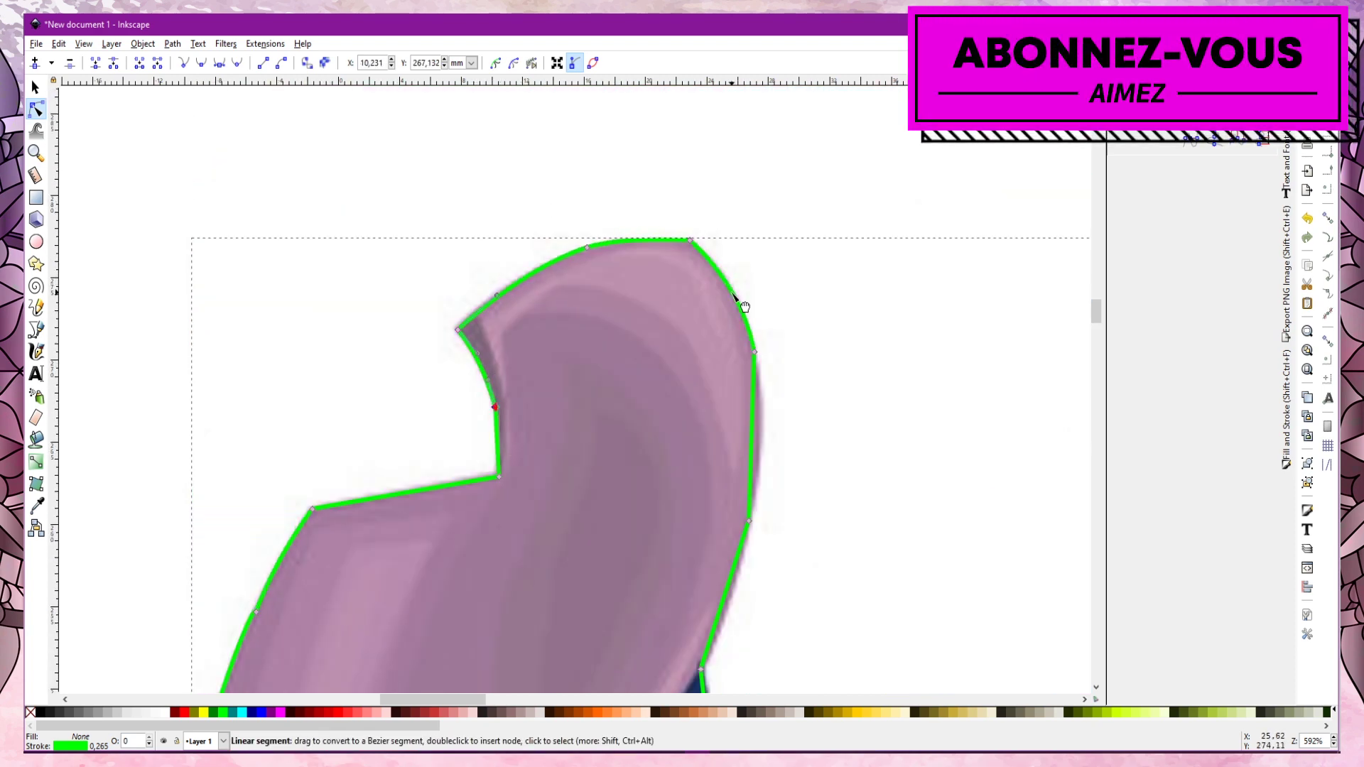
left_click_drag(751, 426, 766, 420)
scroll(720, 376, "down", 6)
scroll(720, 376, "down", 5)
scroll(724, 420, "down", 5)
Bend the head outline around the hair spikes and along the right ear's edge
left_click(760, 461)
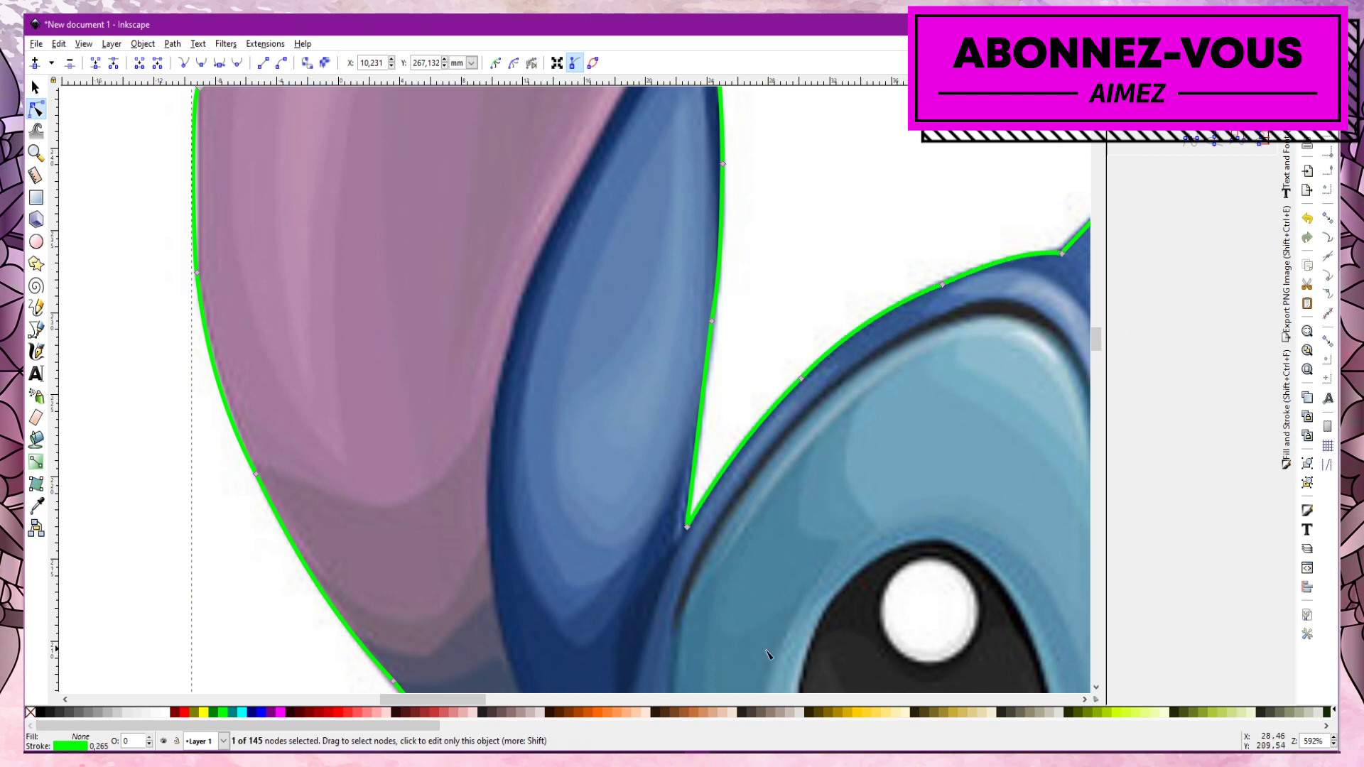
scroll(760, 462, "right", 10)
left_click_drag(384, 247, 384, 252)
left_click_drag(506, 167, 572, 206)
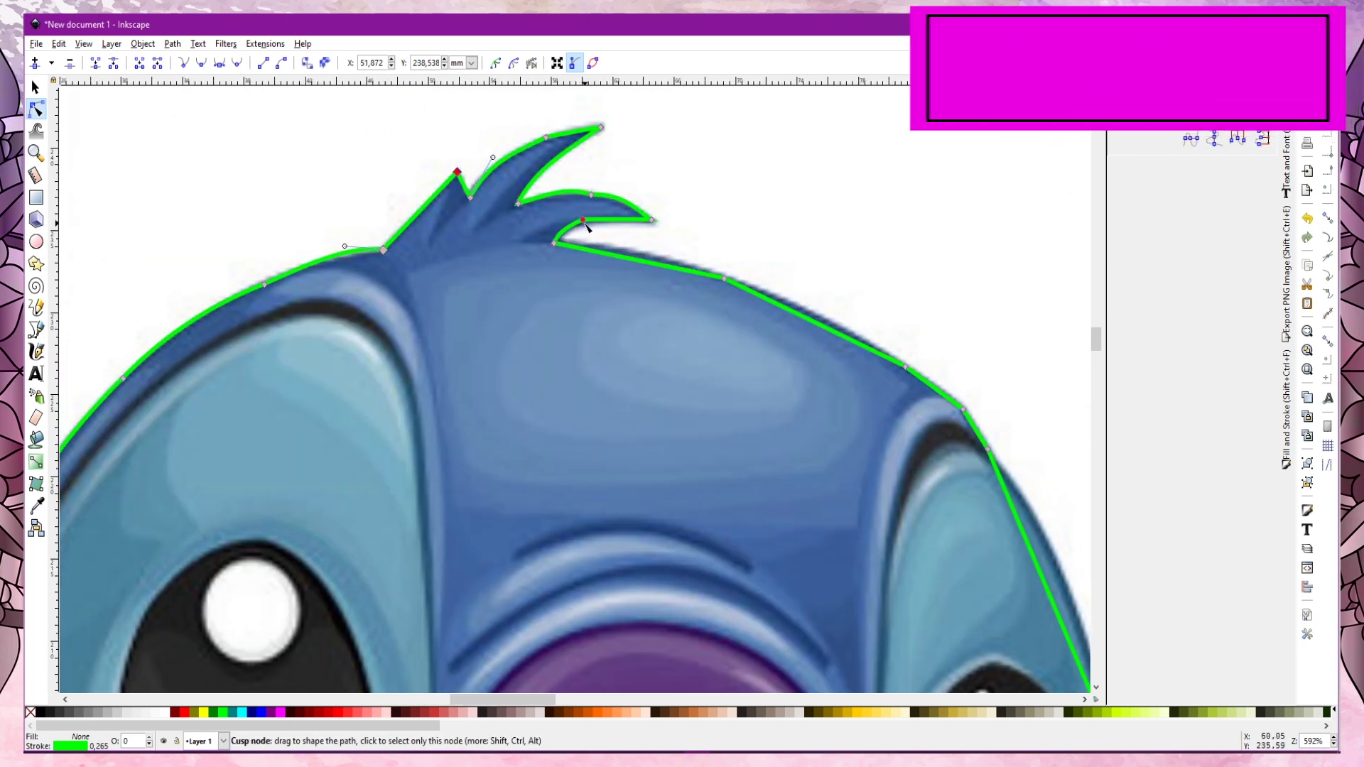
left_click_drag(639, 261, 826, 334)
scroll(826, 334, "down", 3)
scroll(826, 334, "right", 10)
scroll(898, 306, "up", 6)
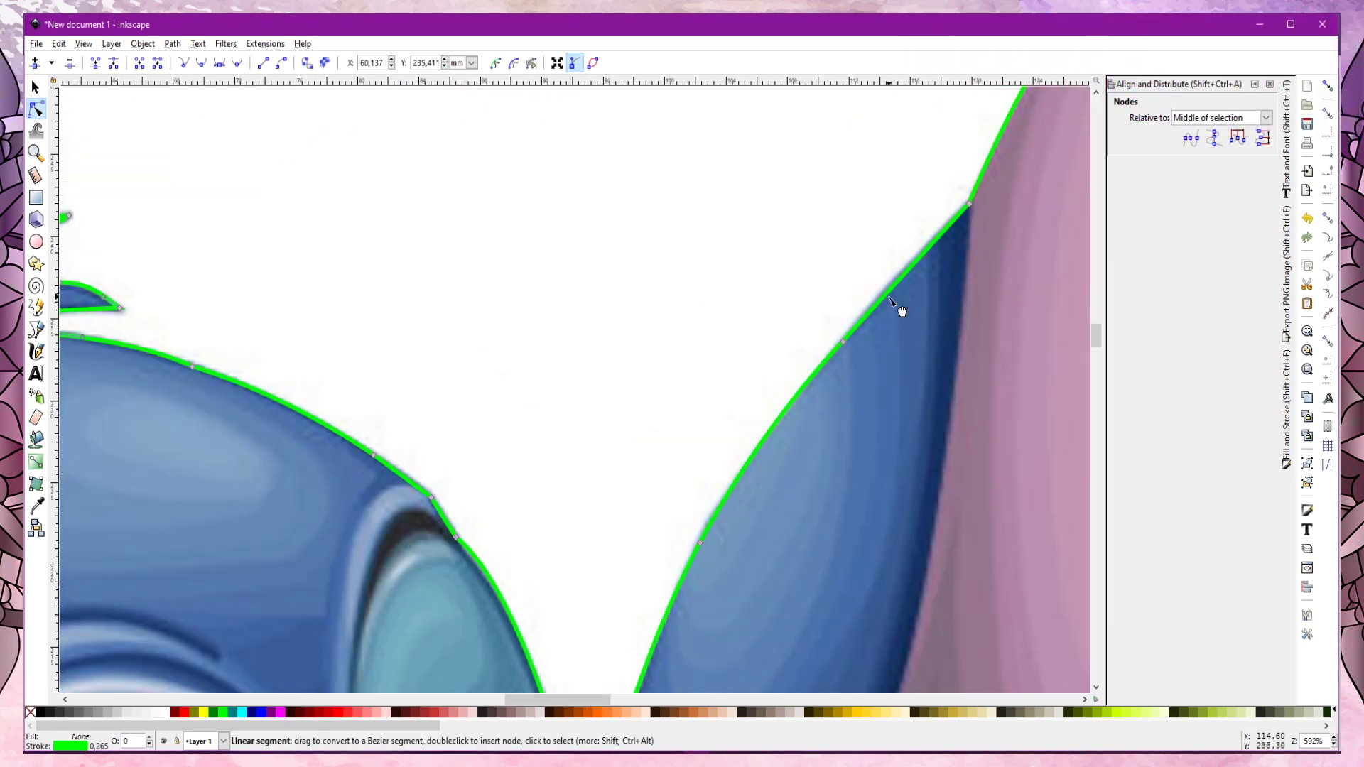
left_click_drag(885, 292, 899, 276)
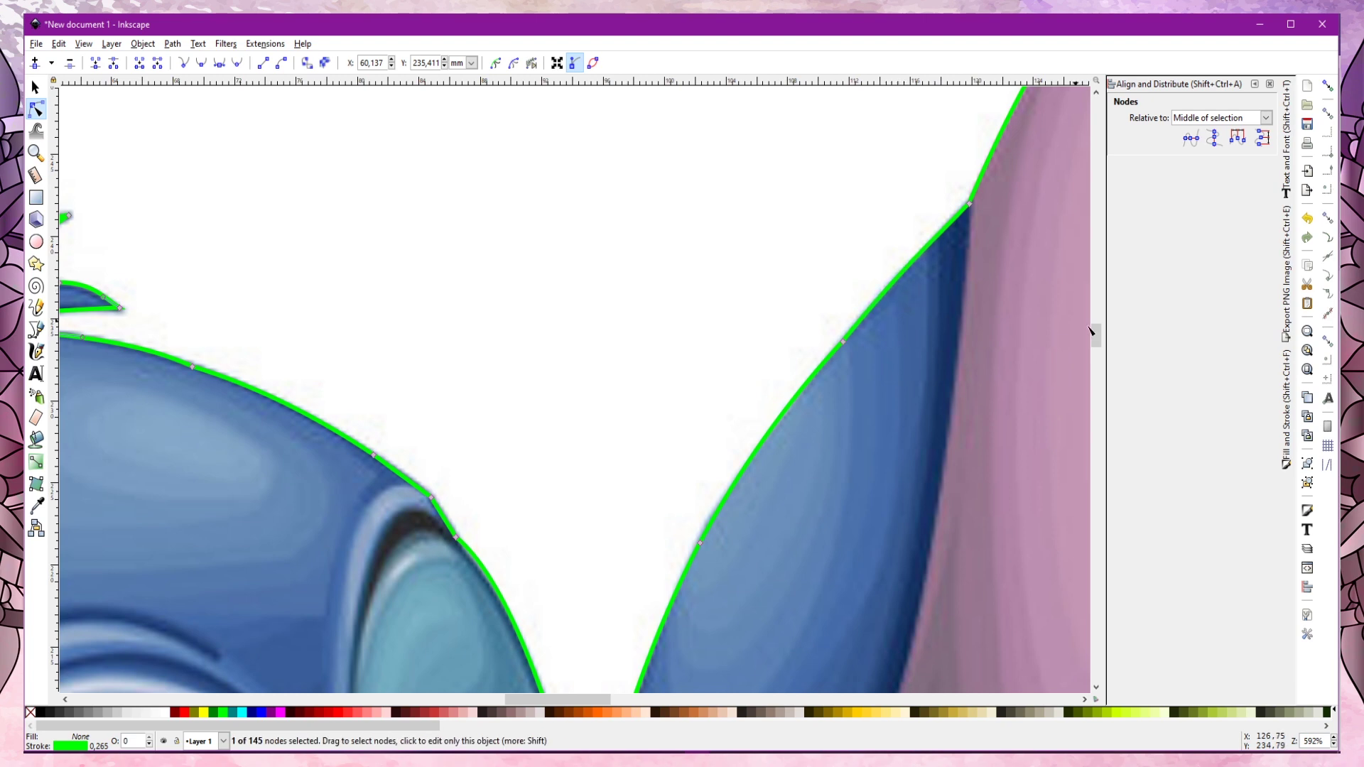
Zoom out to about 148% and scroll until Stitch and the outline are fully visible
key("minus")
key("minus")
key("minus")
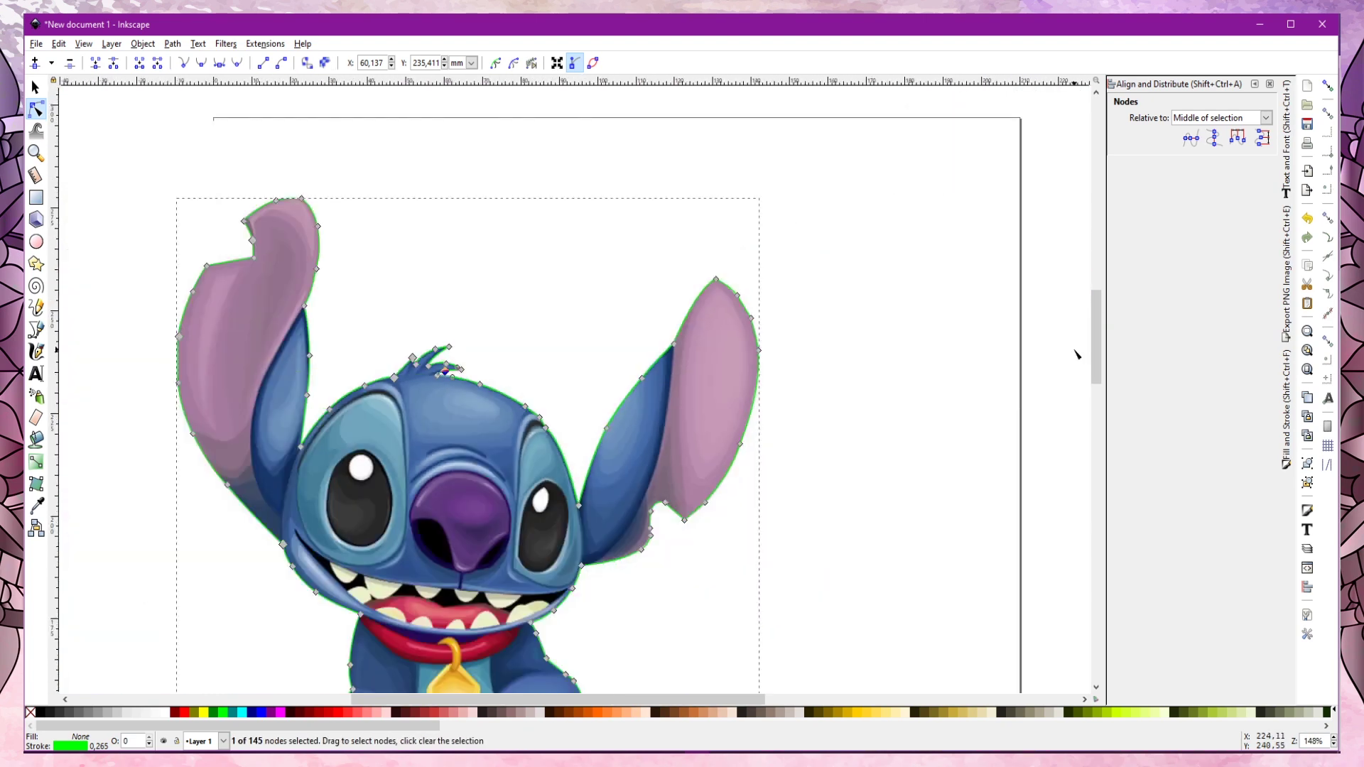
scroll(1059, 397, "down", 2)
scroll(1035, 431, "down", 1)
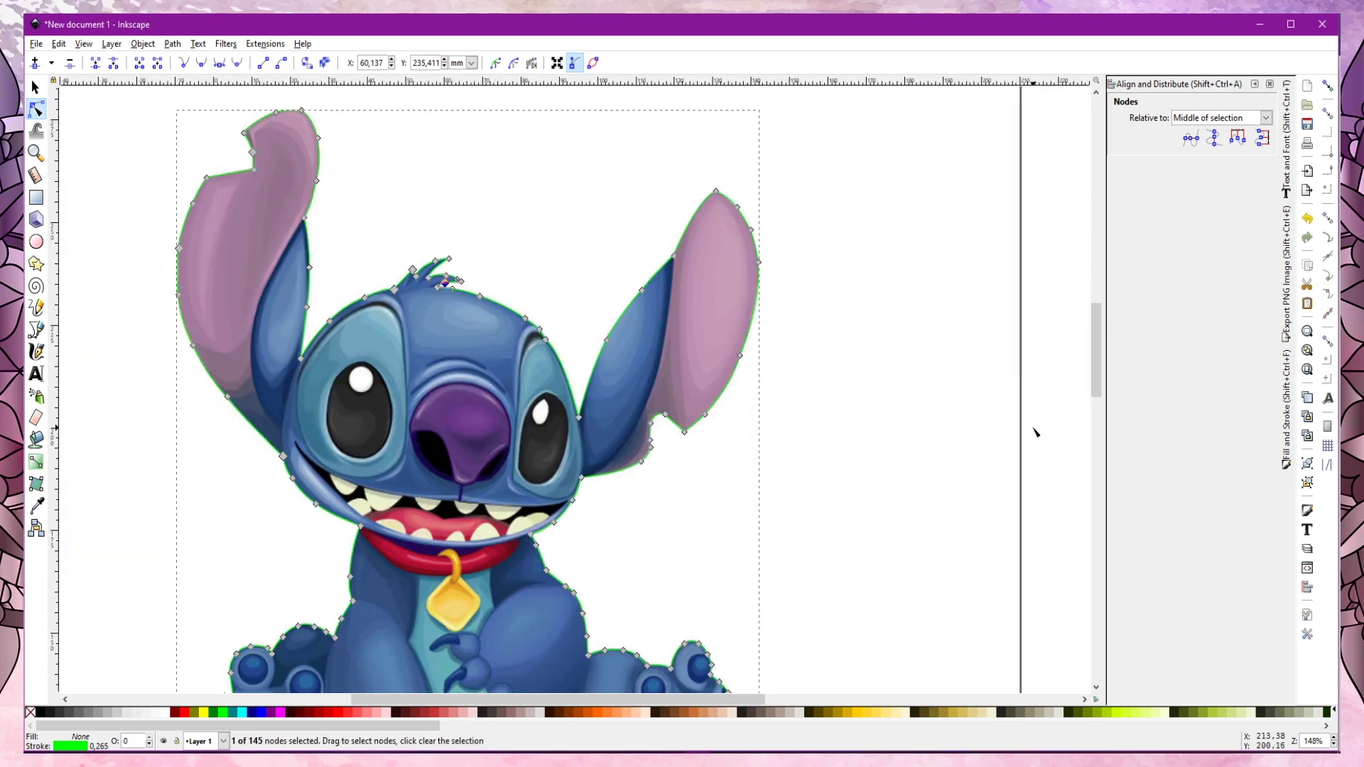
scroll(949, 616, "left", 4)
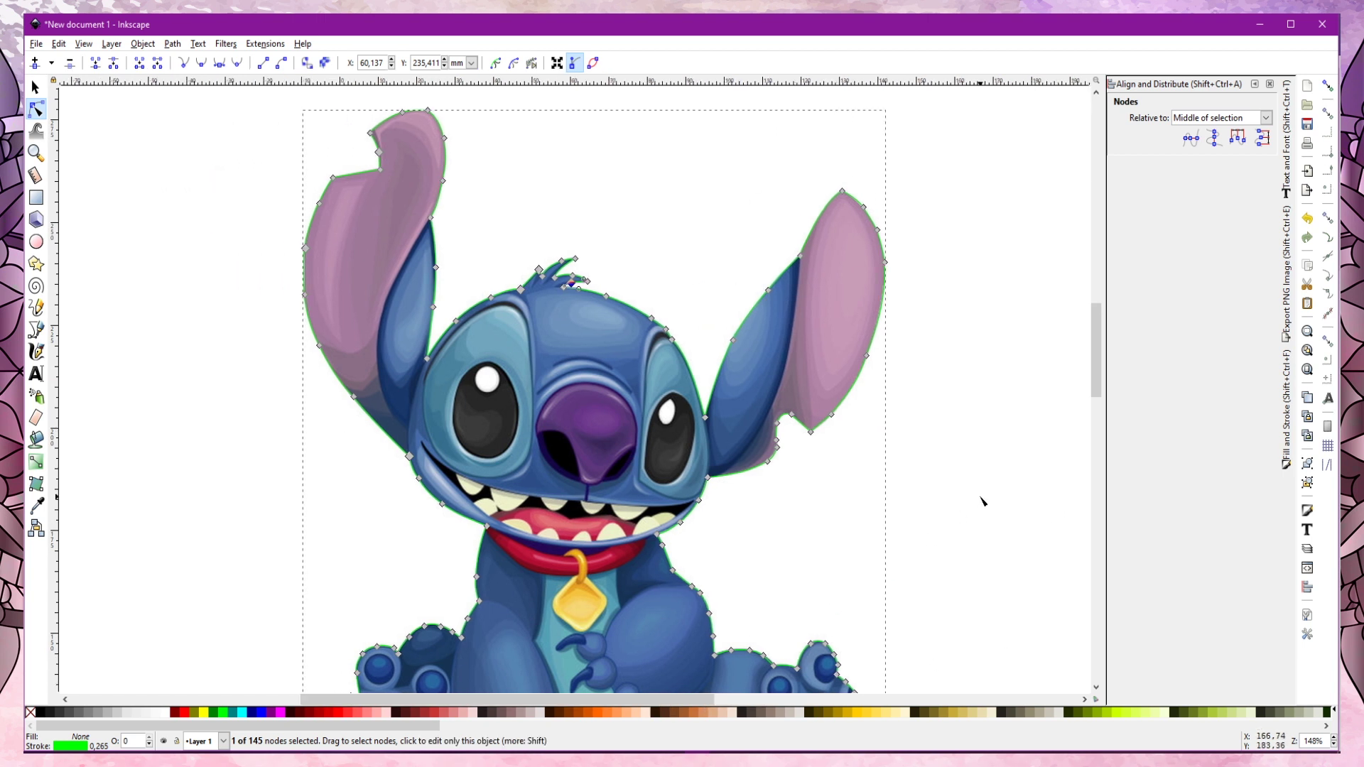
scroll(984, 497, "down", 2)
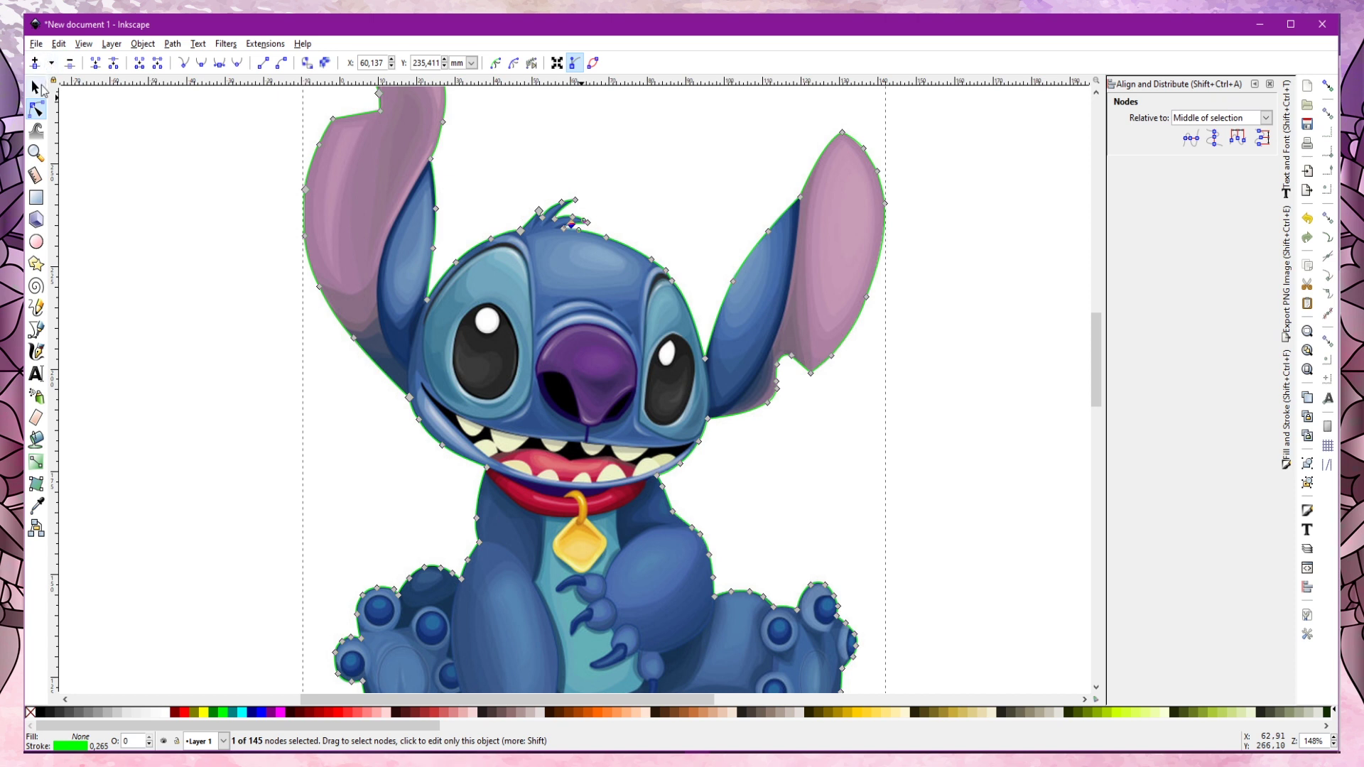
Copy the cut outline and paste a duplicate of it
left_click(35, 87)
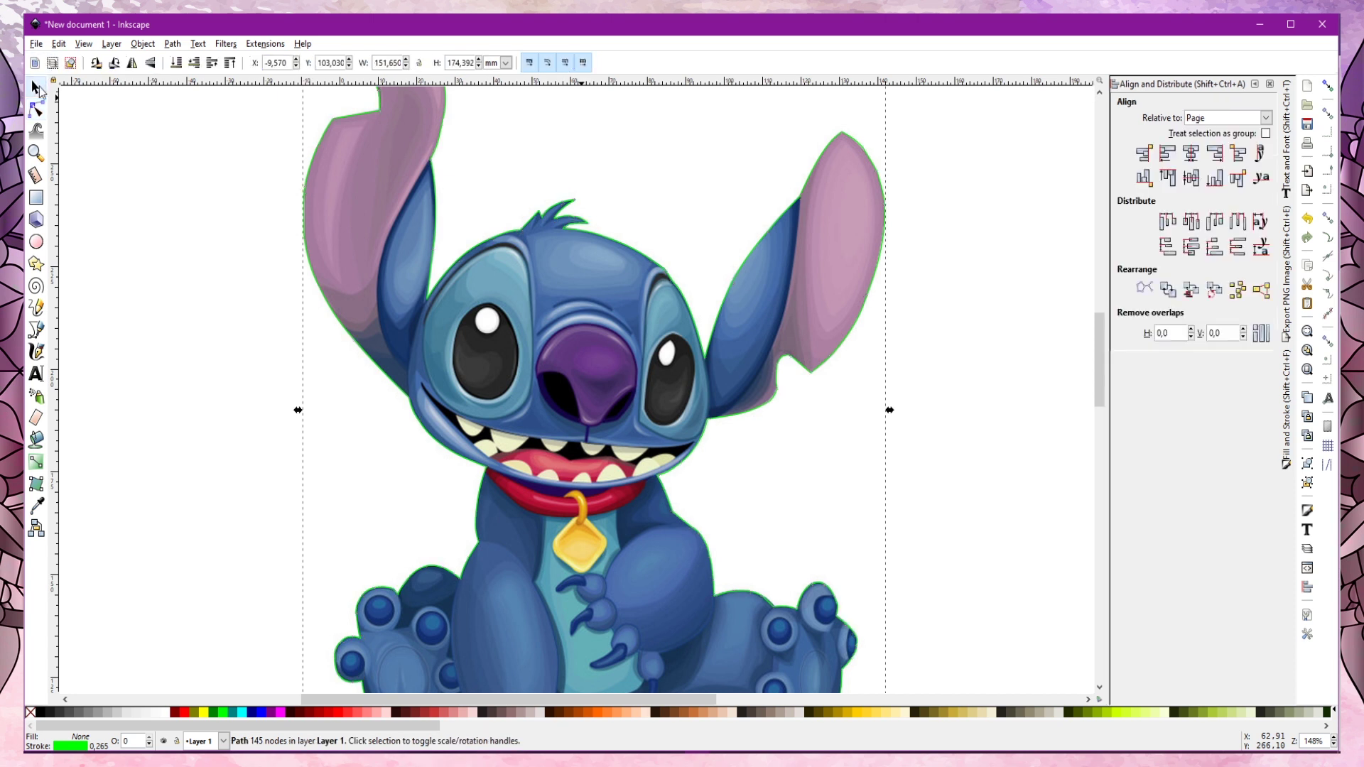
left_click(437, 217)
left_click(35, 108)
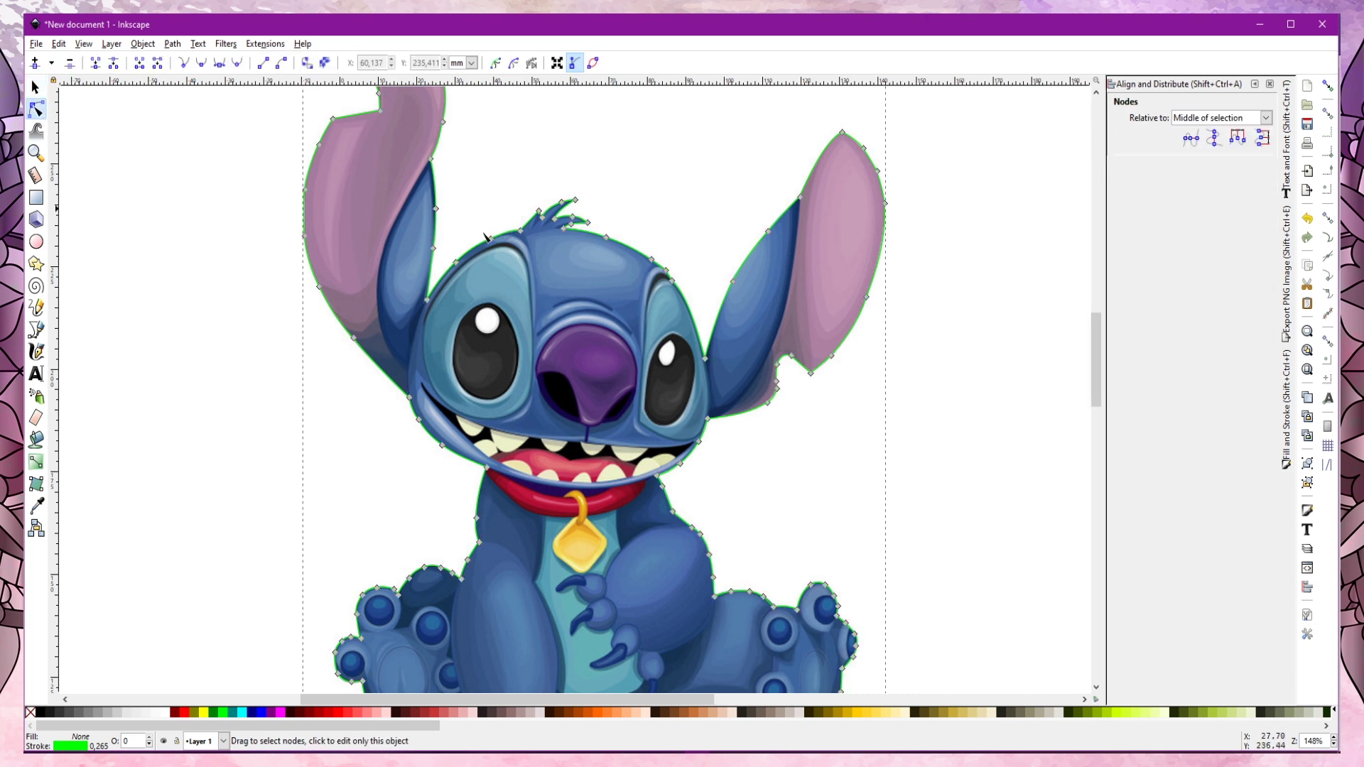
left_click(60, 45)
left_click(91, 128)
left_click(60, 45)
left_click(87, 148)
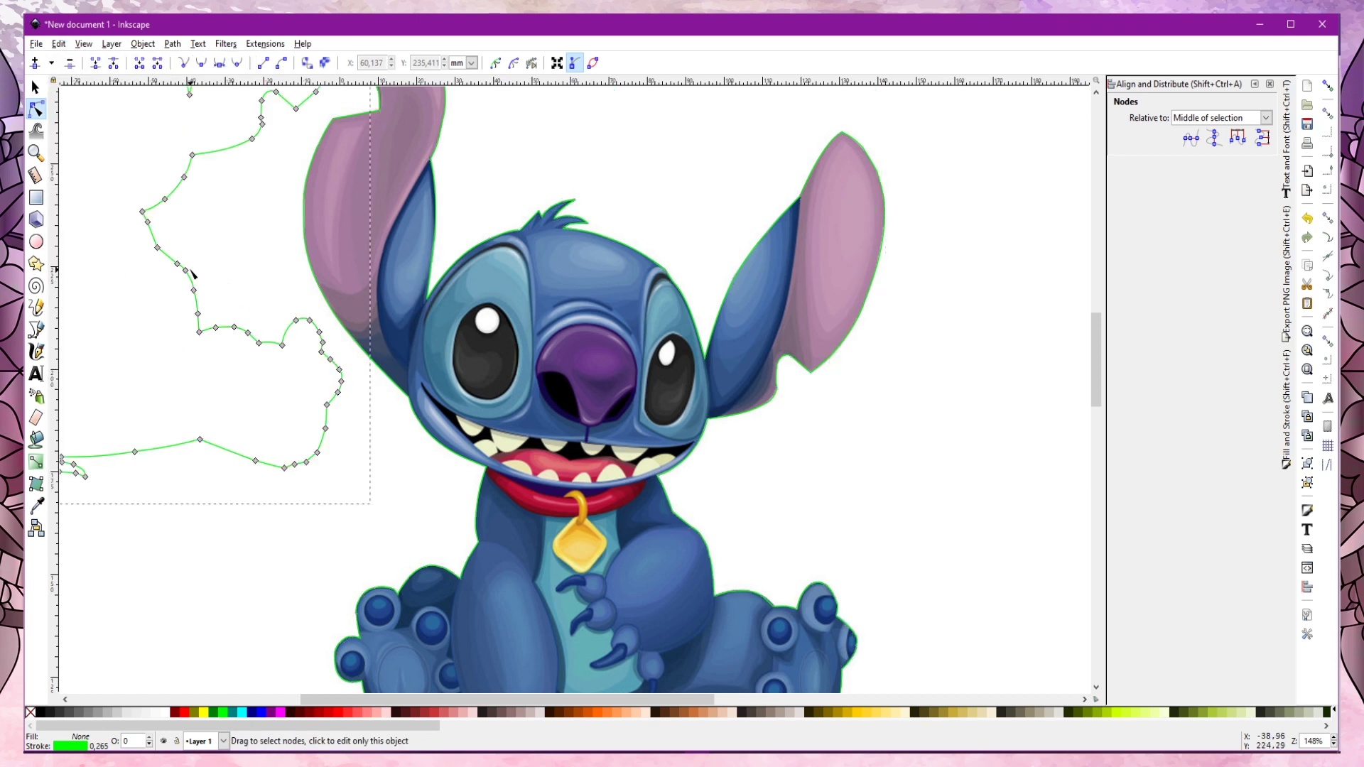
left_click_drag(161, 273, 142, 354)
Move the Stitch image off its outline, then undo that move
left_click(36, 87)
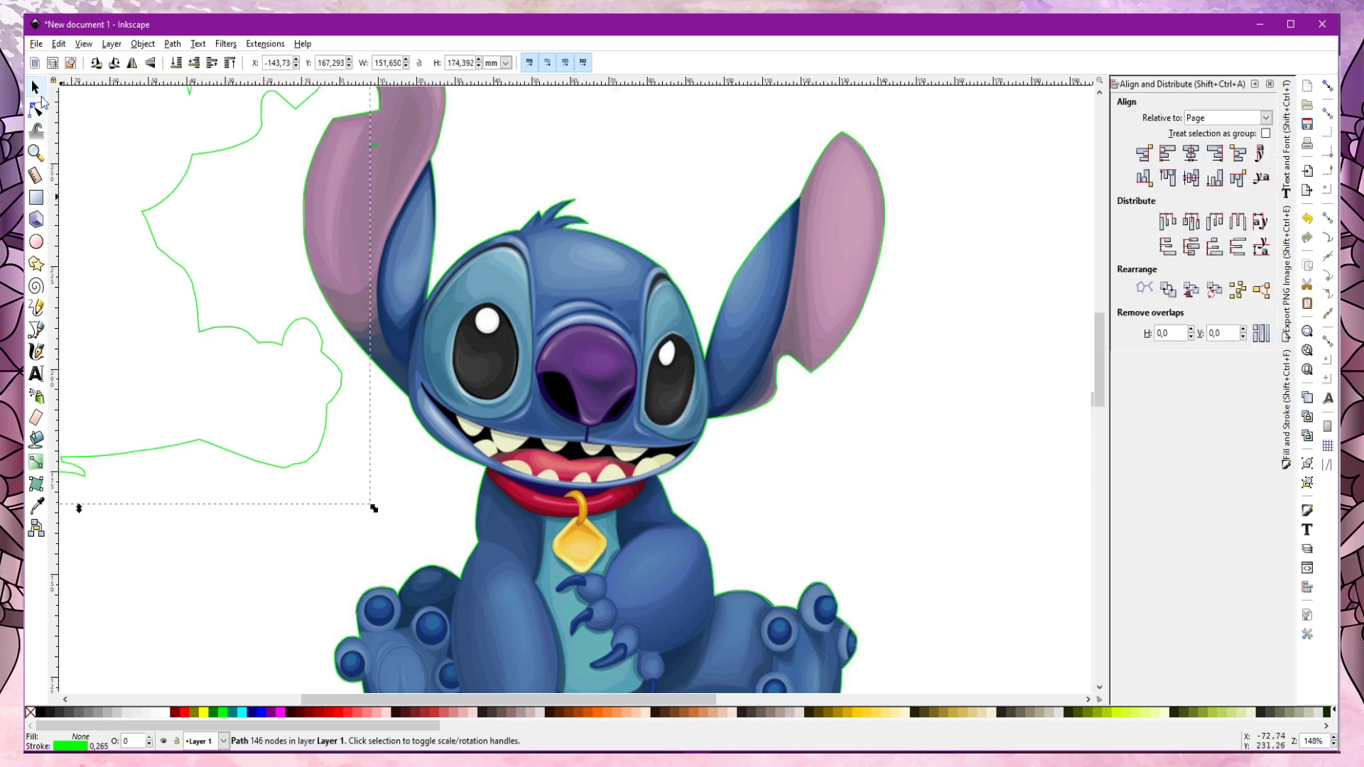
mouse_move(233, 254)
left_mouse_down()
mouse_move(209, 526)
mouse_move(615, 365)
left_mouse_up()
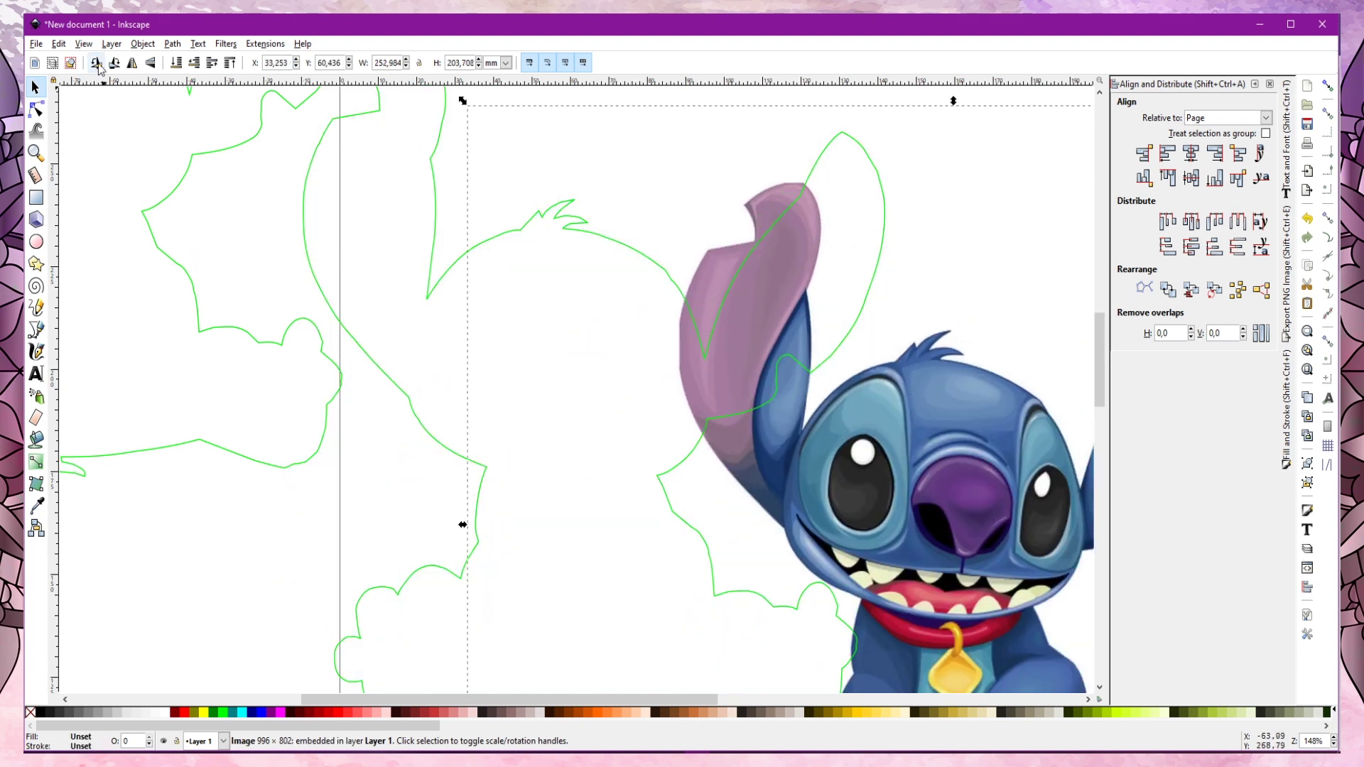
left_click(61, 44)
left_click(82, 62)
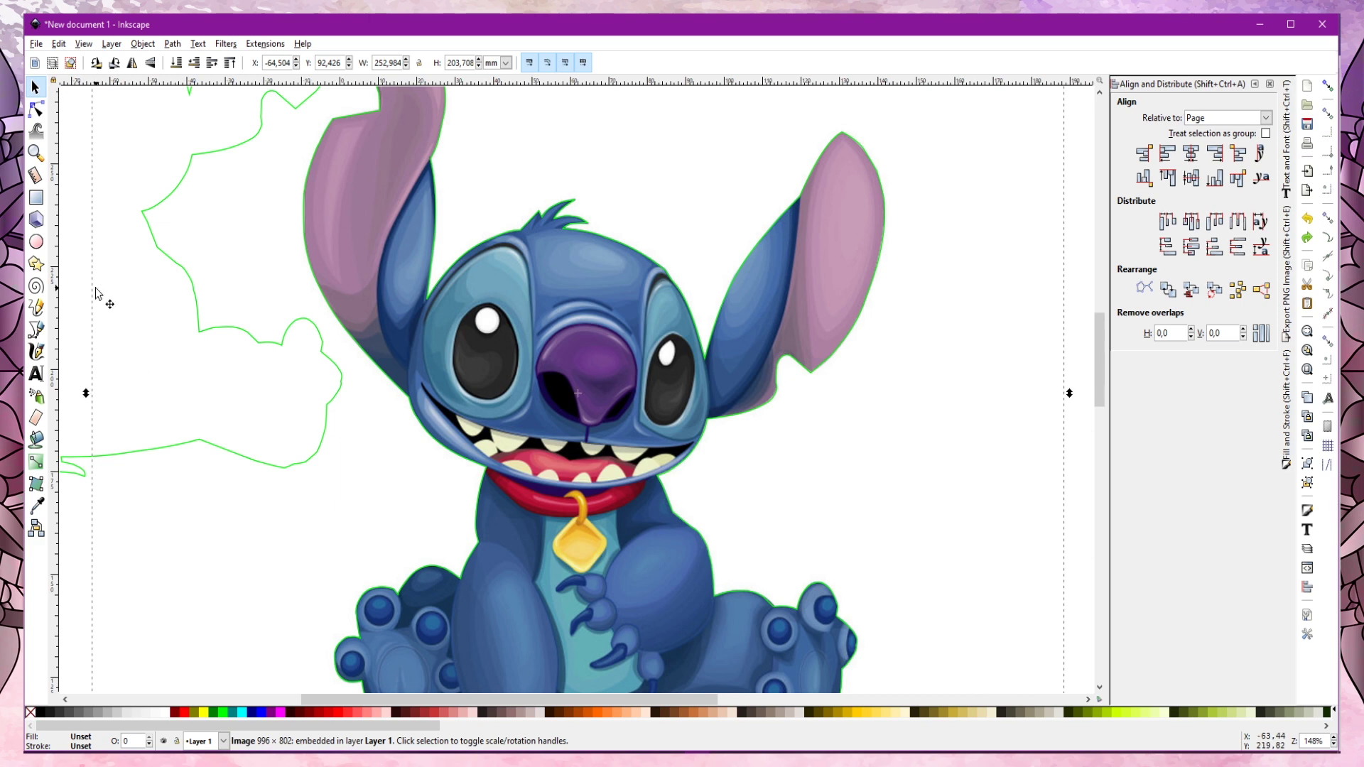
Zoom out to the whole page and drag the Stitch outline to the upper left
key("minus")
key("minus")
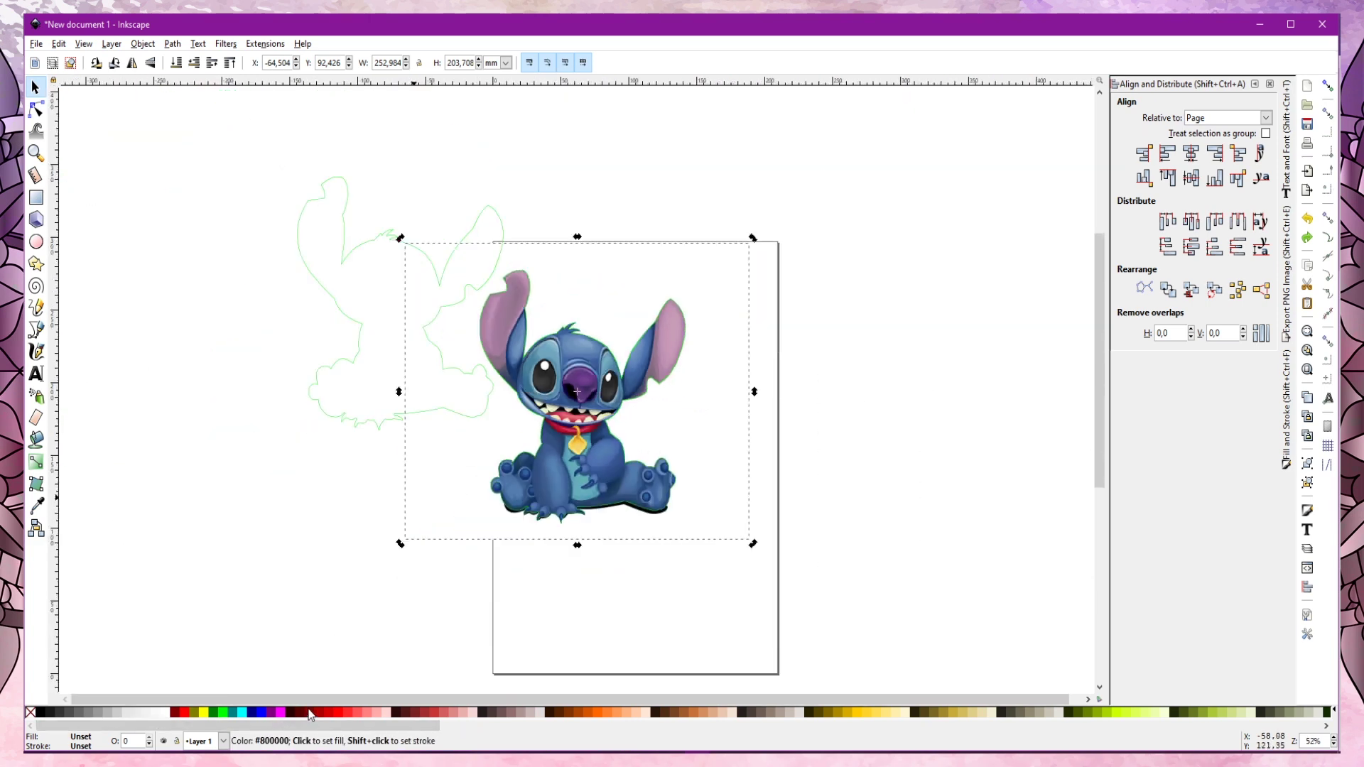
key("minus")
left_click(324, 275)
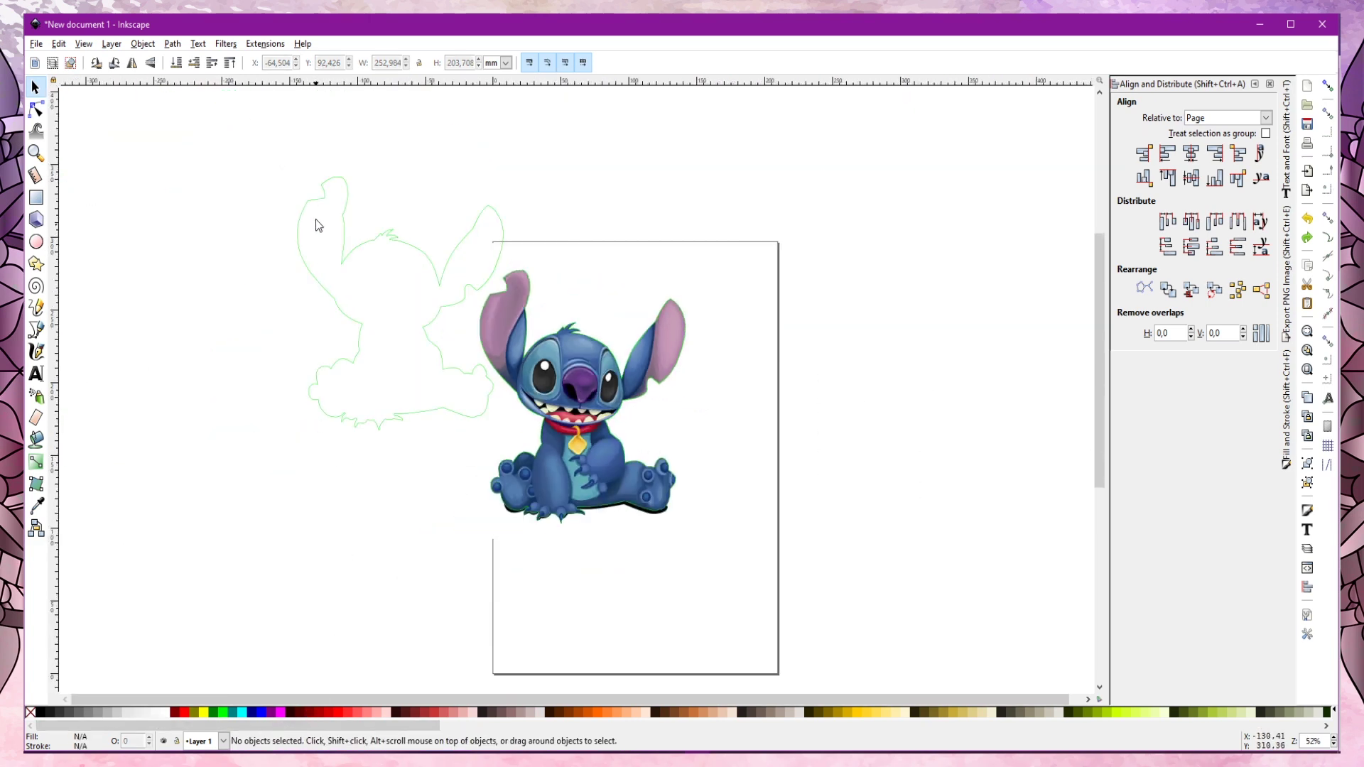
left_click_drag(290, 140, 397, 465)
left_click(314, 280)
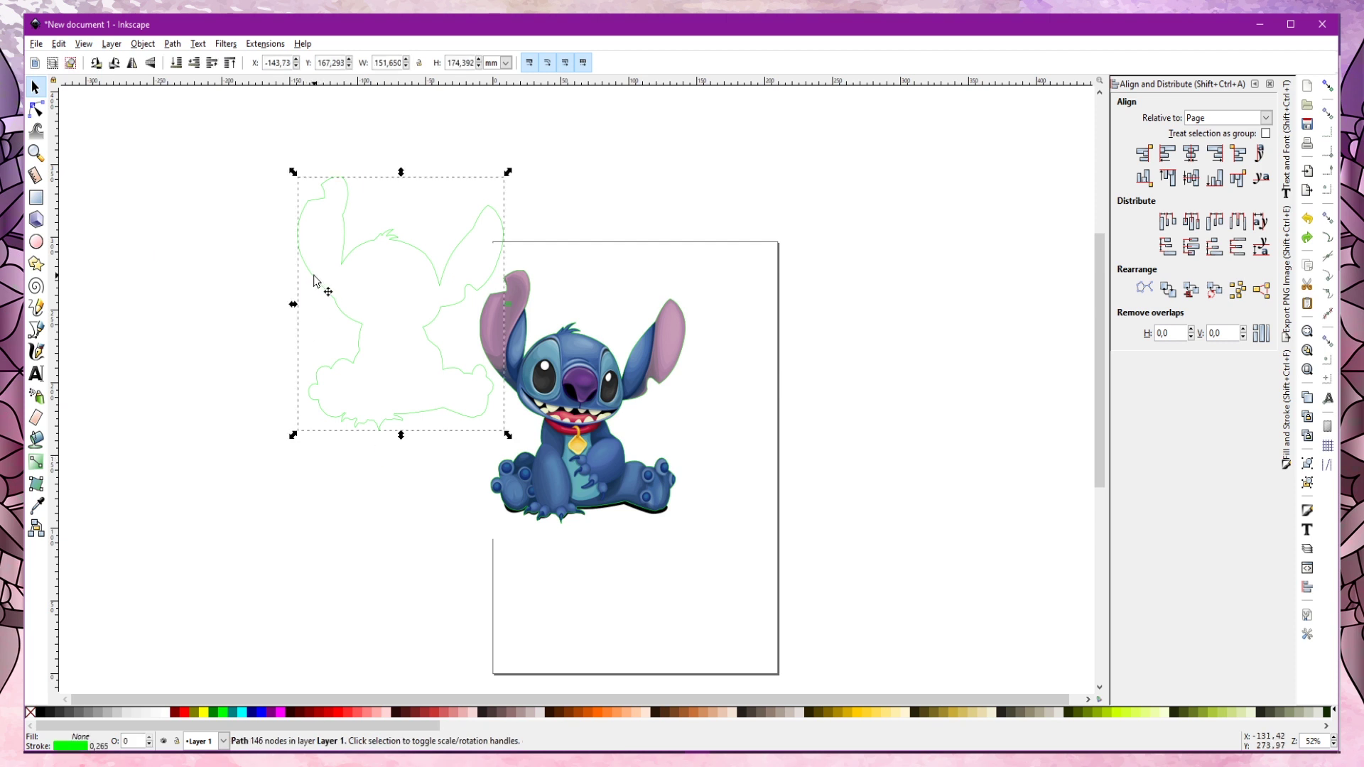
left_click_drag(312, 280, 91, 218)
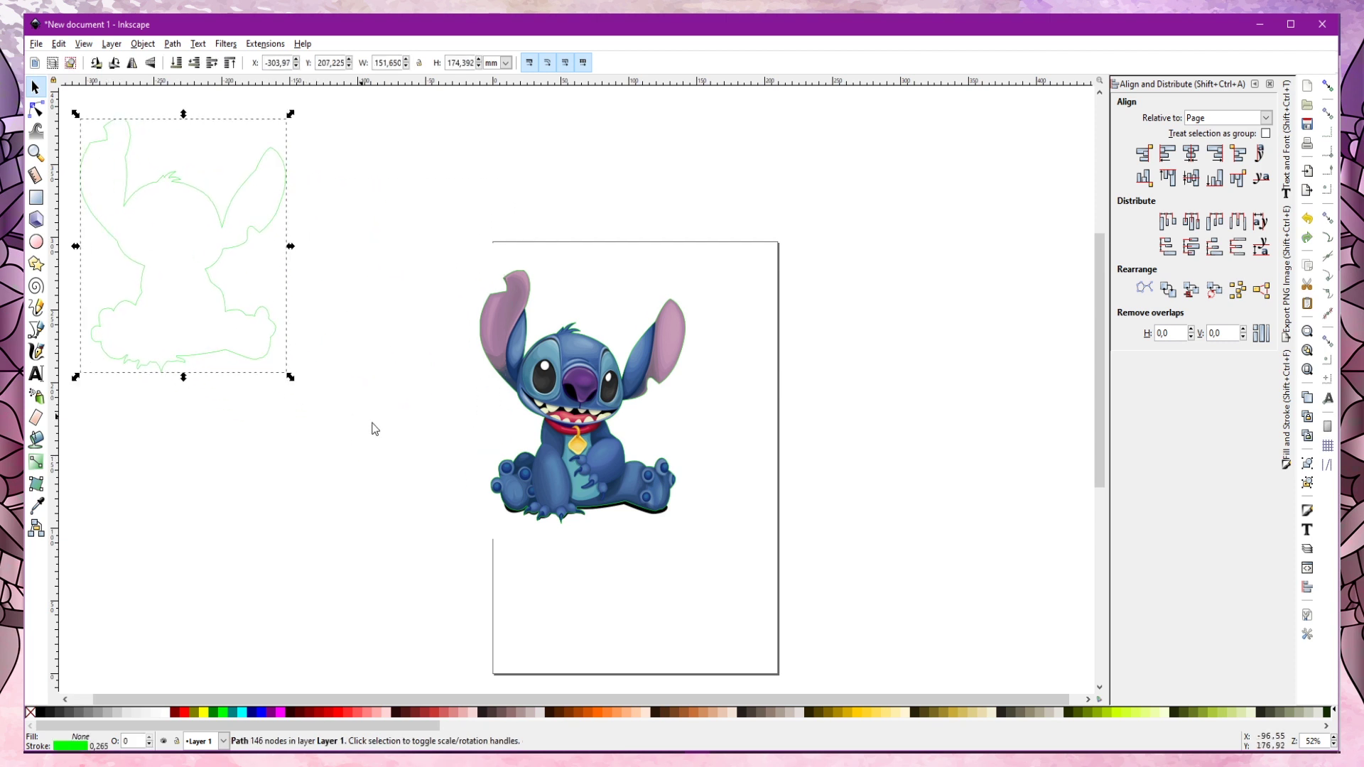
Select the Stitch image together with the path over it and apply Set Clip
left_click(543, 390)
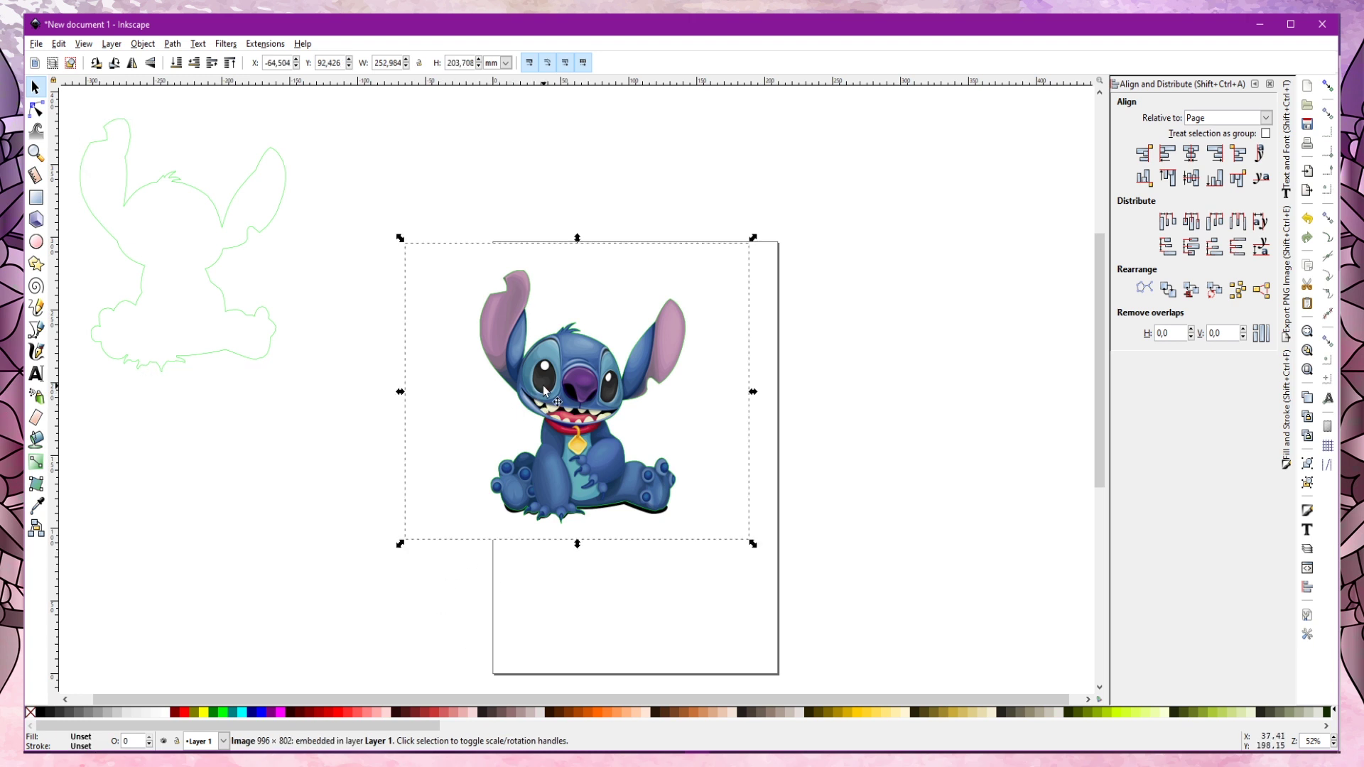
left_click_drag(369, 199, 817, 589)
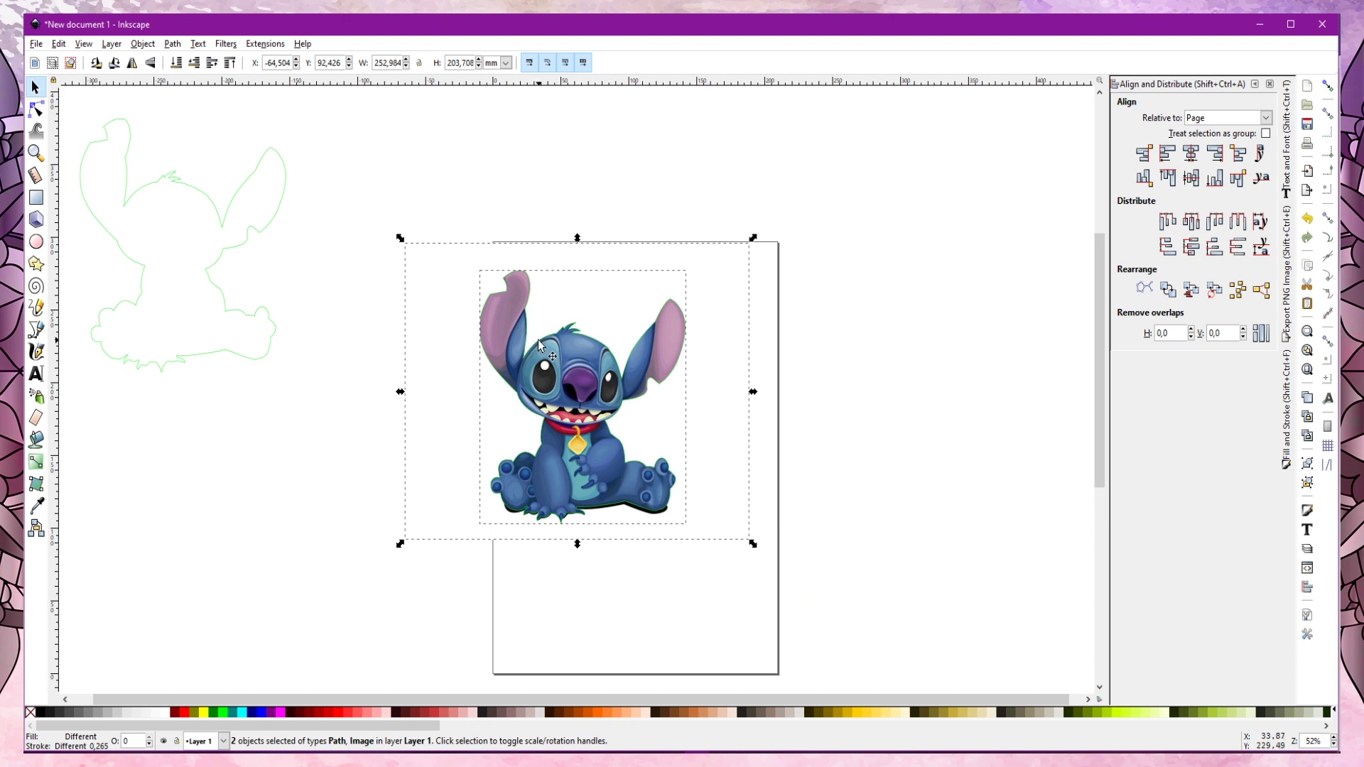
right_click(603, 304)
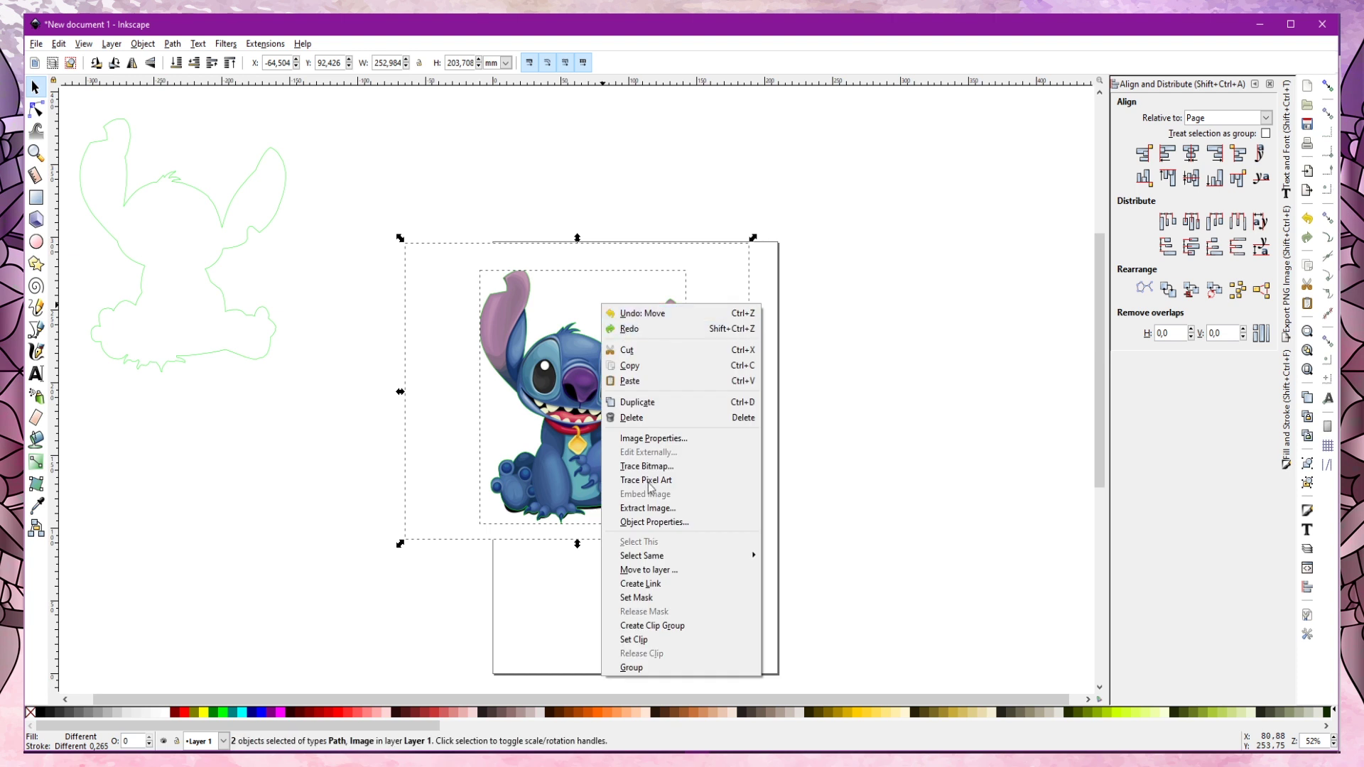
left_click(671, 641)
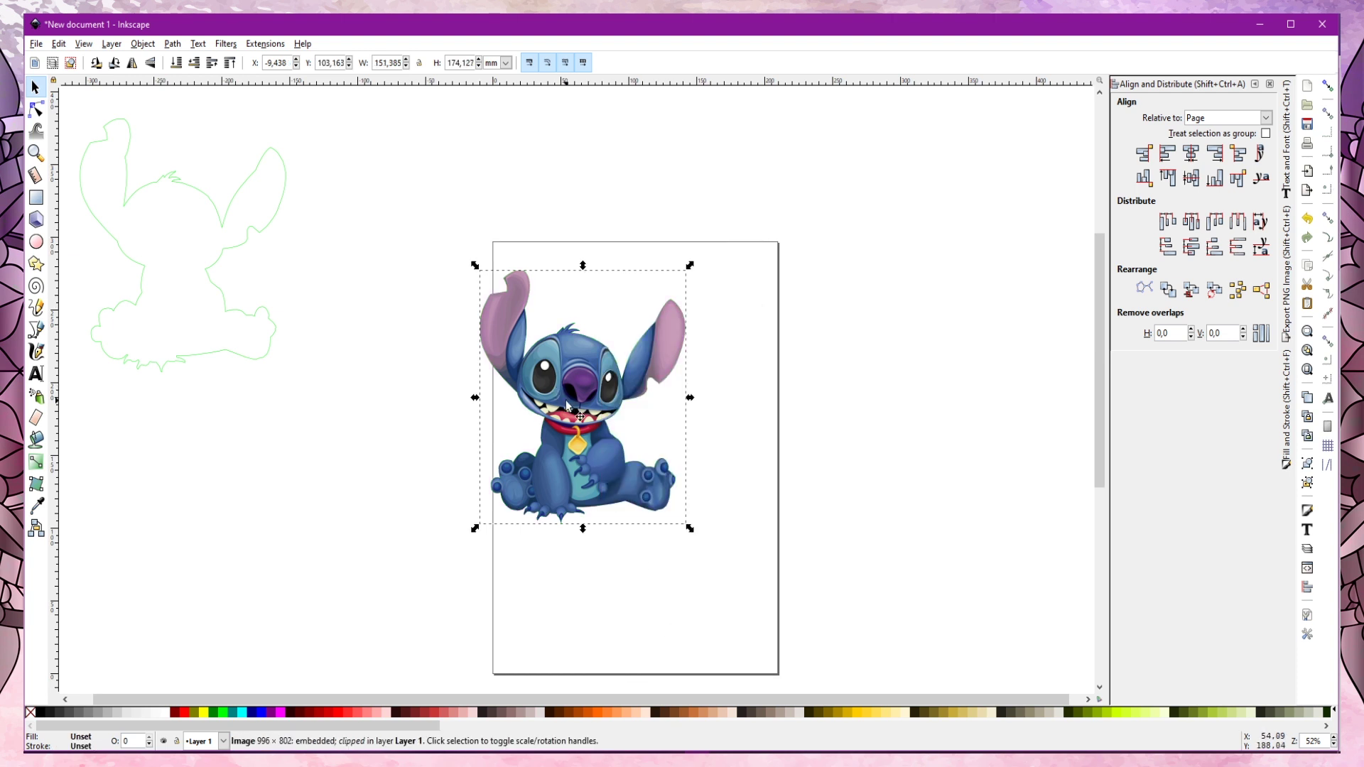
Drag the clipped Stitch cut-out to the upper centre of the page and fine-tune it
mouse_move(566, 399)
left_mouse_down()
mouse_move(595, 433)
mouse_move(786, 463)
mouse_move(783, 440)
left_mouse_up()
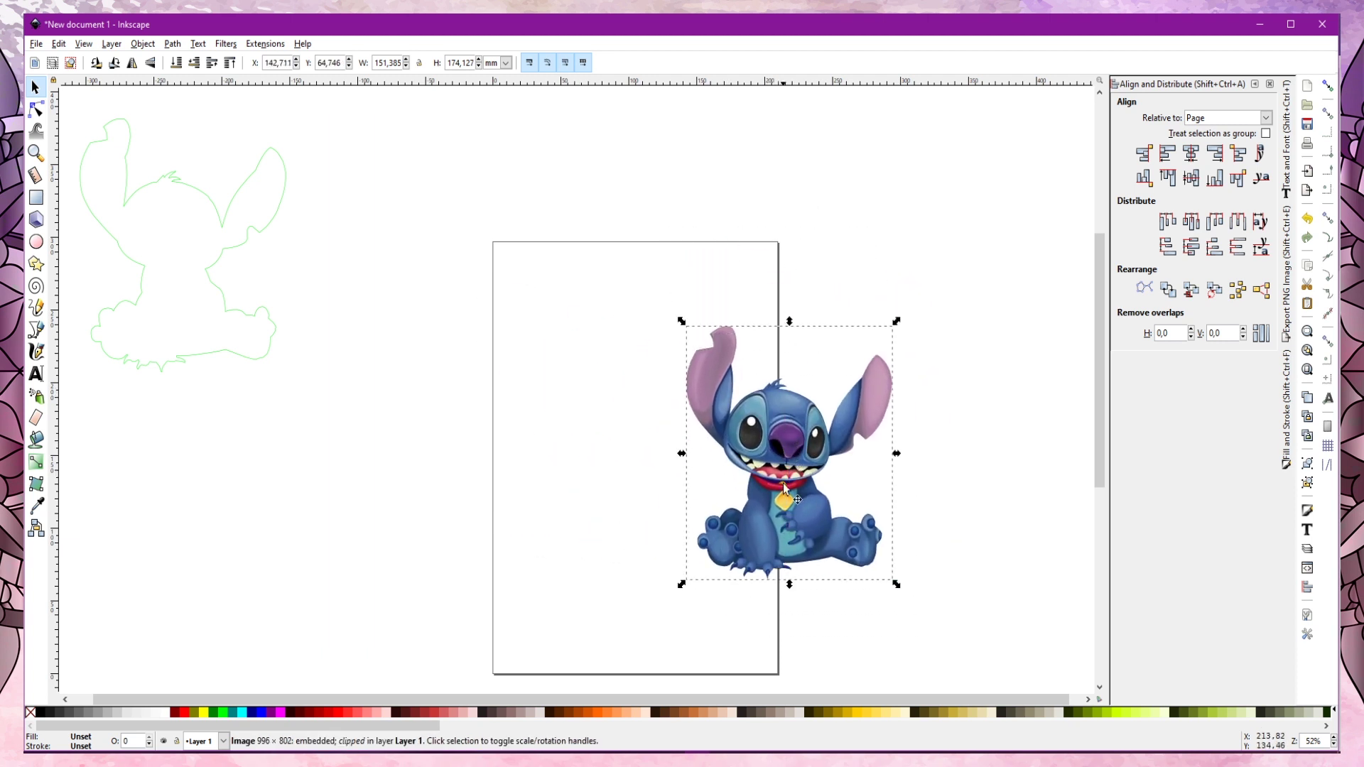
left_click_drag(776, 495, 626, 442)
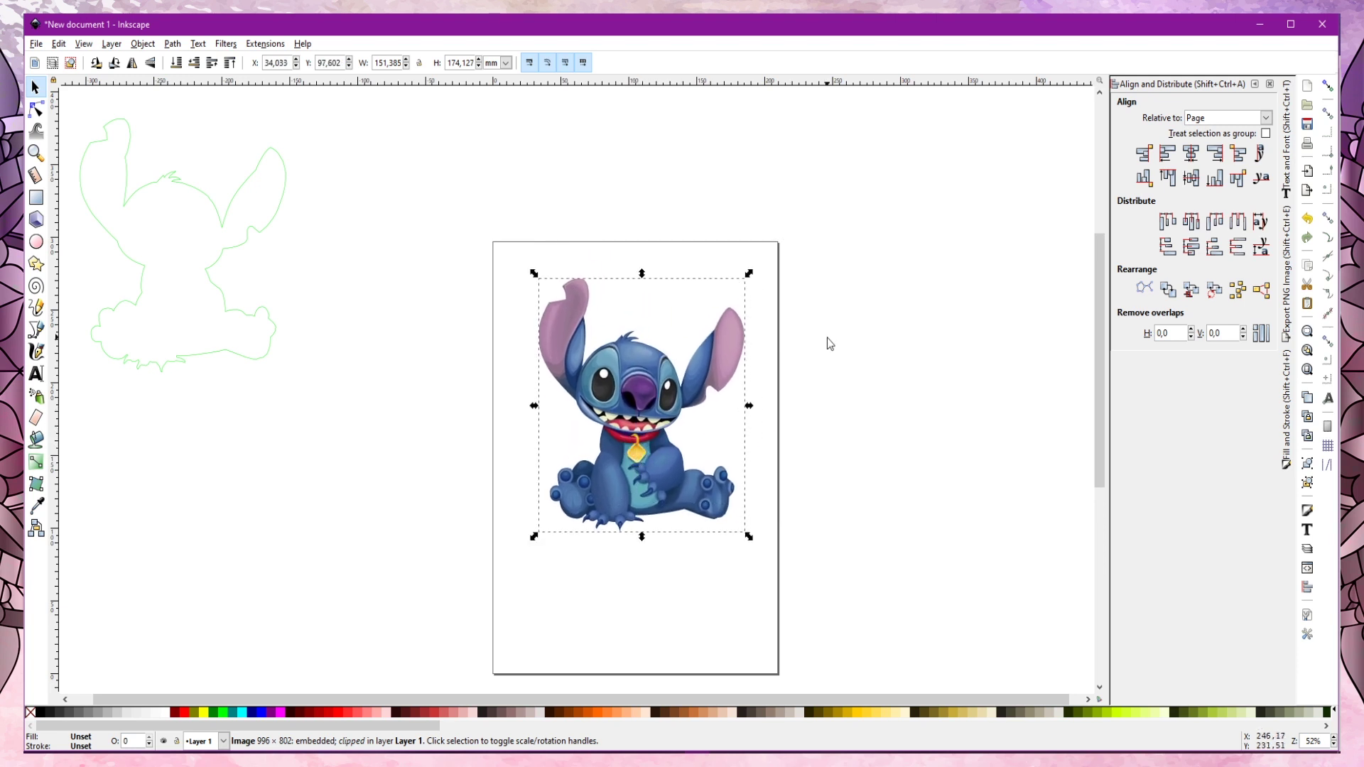
left_click(895, 323)
mouse_move(648, 411)
left_mouse_down()
mouse_move(751, 366)
mouse_move(640, 402)
left_mouse_up()
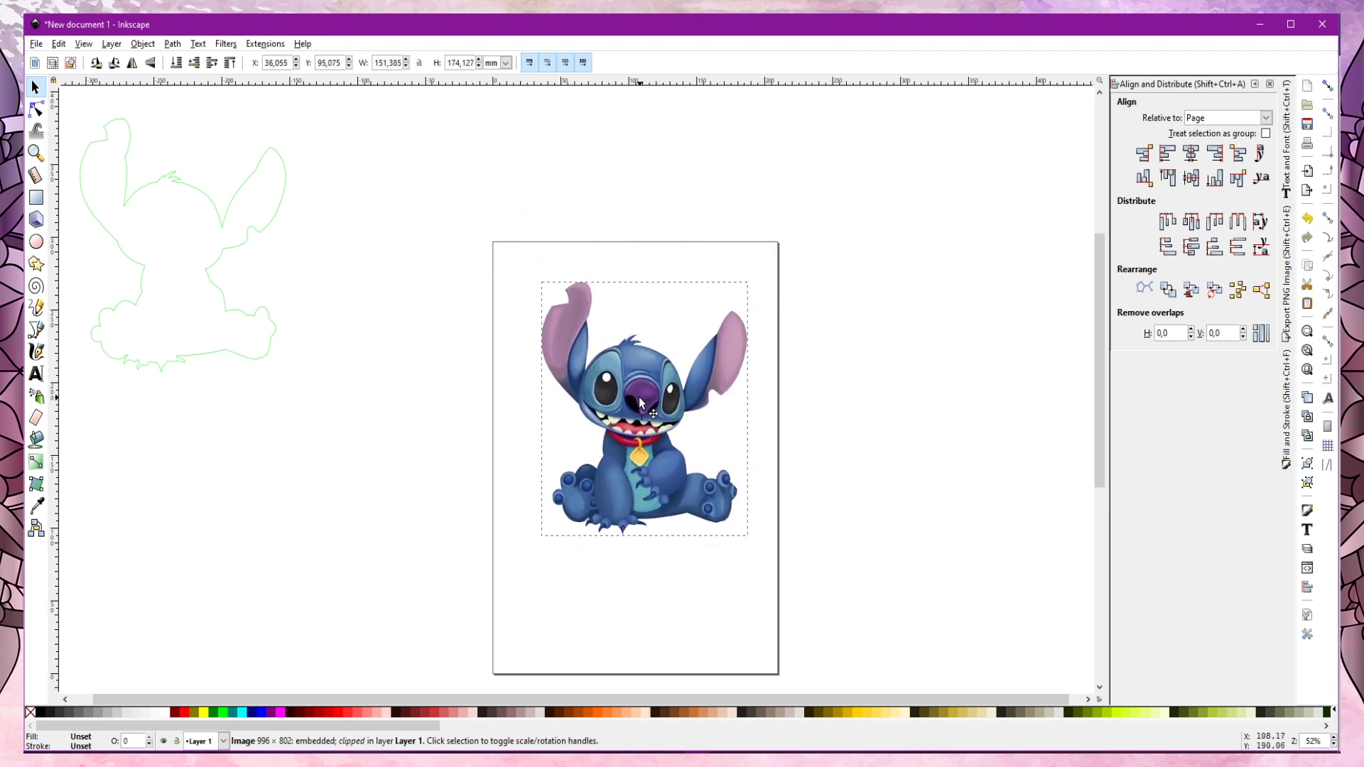
left_click(132, 231)
Move the Stitch outline closer to the page and fill it with lime green
left_click(172, 186)
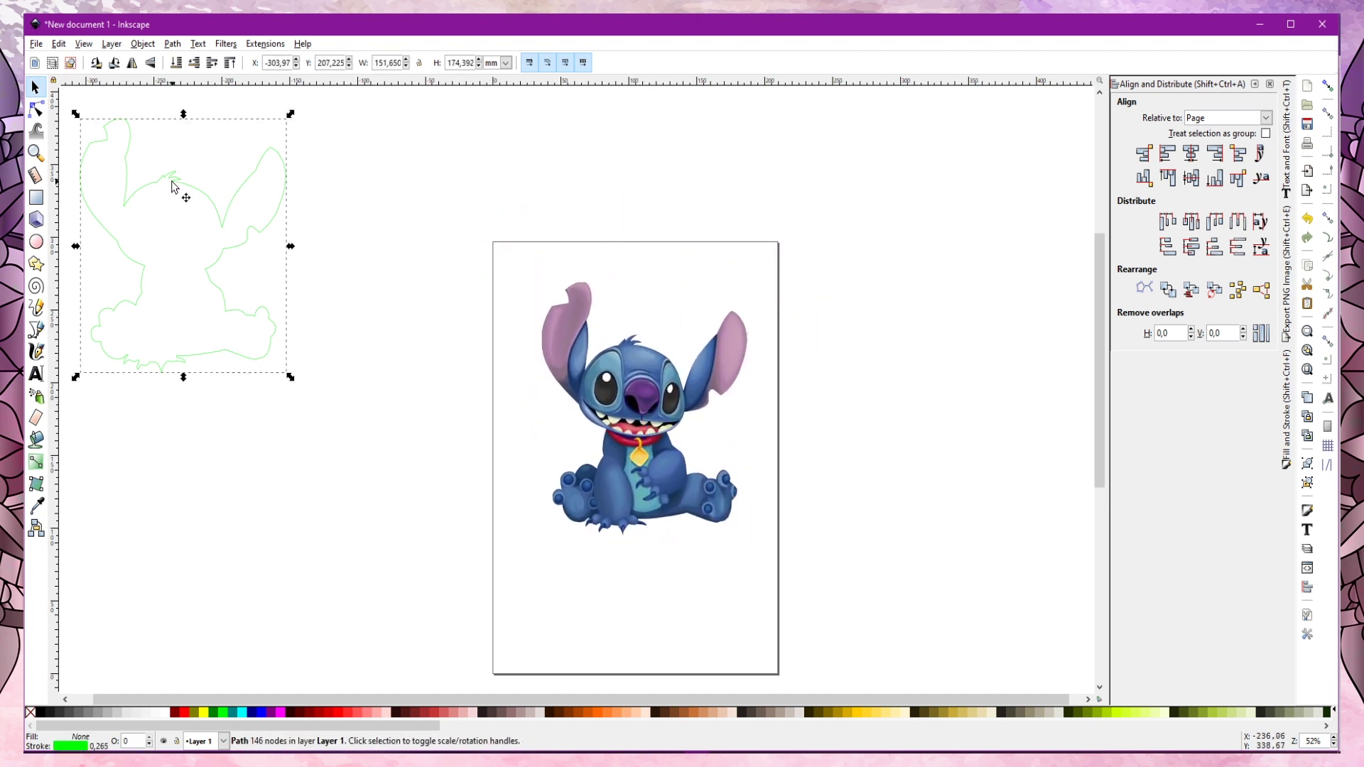
mouse_move(172, 186)
left_mouse_down()
mouse_move(368, 324)
mouse_move(289, 290)
left_mouse_up()
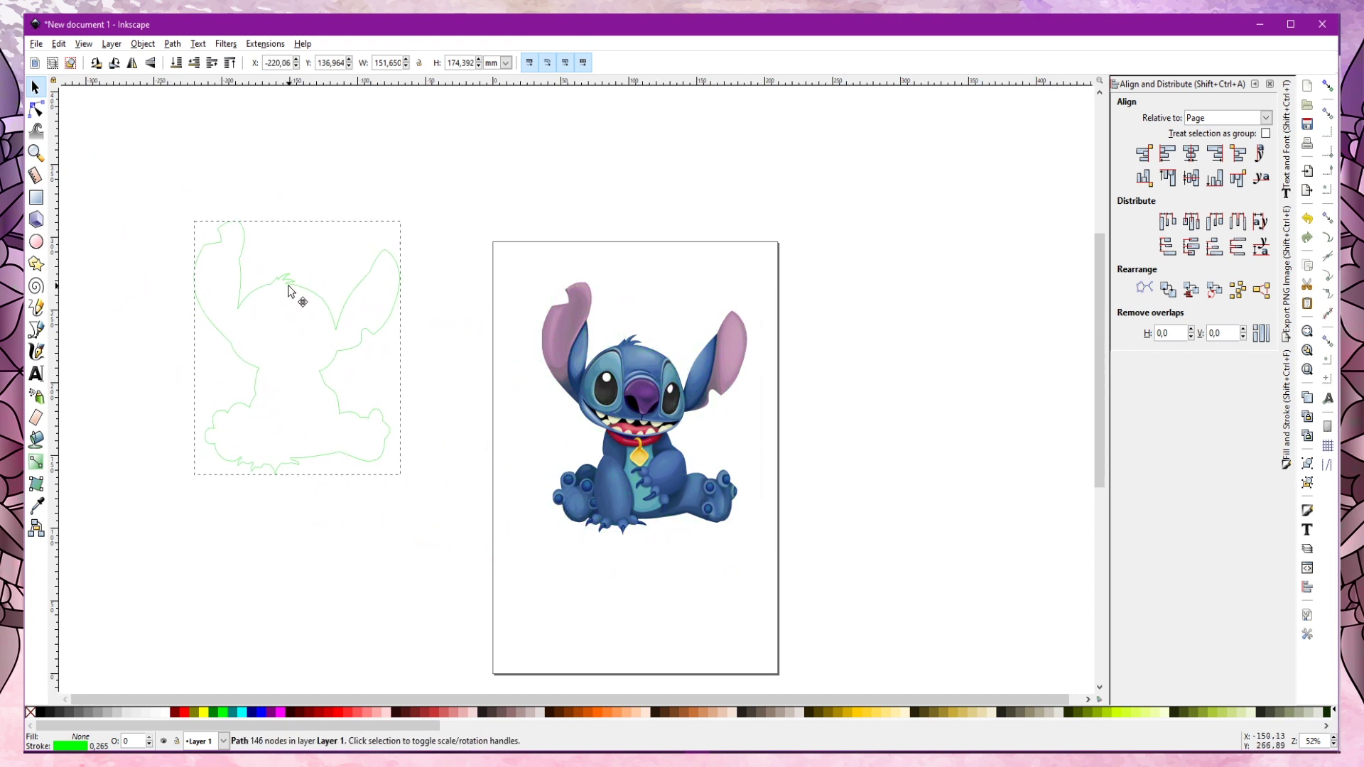
right_click(220, 711)
left_click(237, 634)
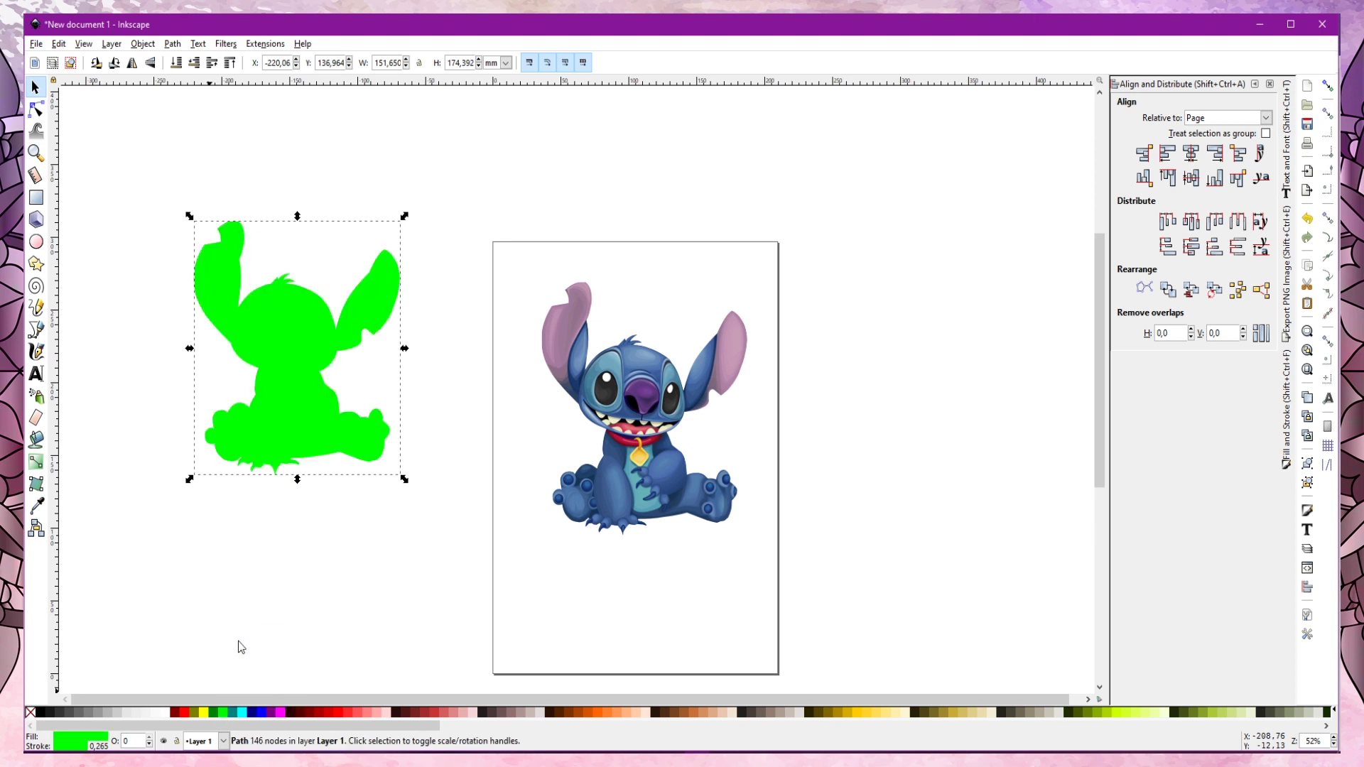
Test the green silhouette over the Stitch image, then move it back left of the page
left_click_drag(281, 317, 626, 377)
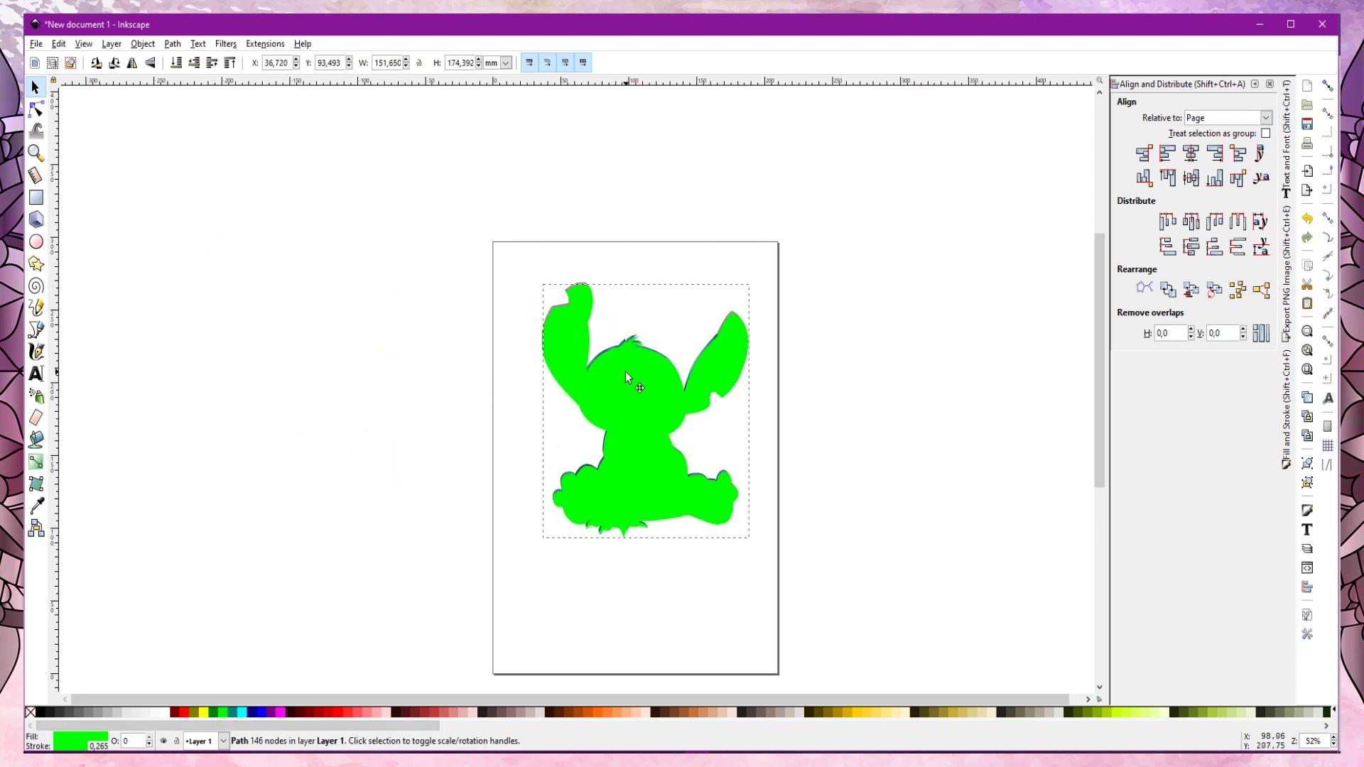
left_click_drag(625, 370, 324, 341)
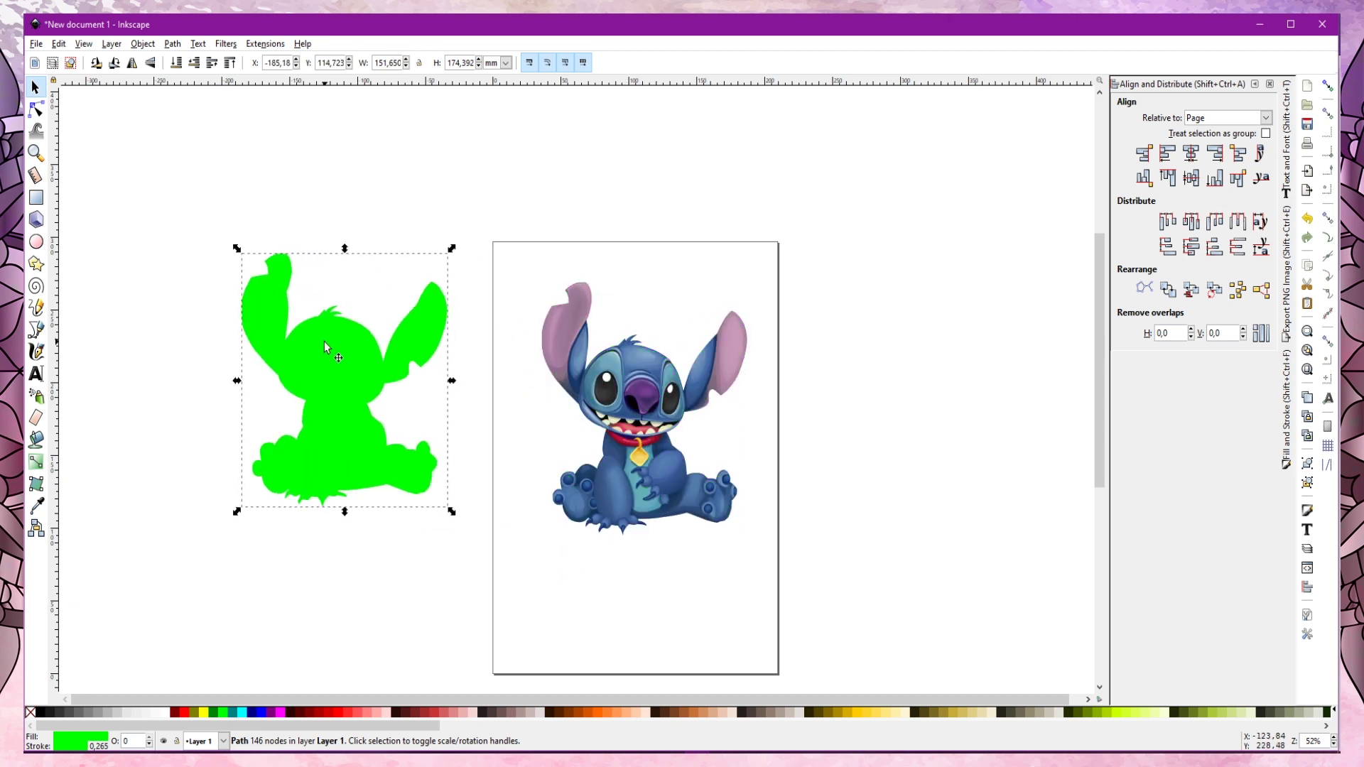
left_click_drag(324, 353, 614, 427)
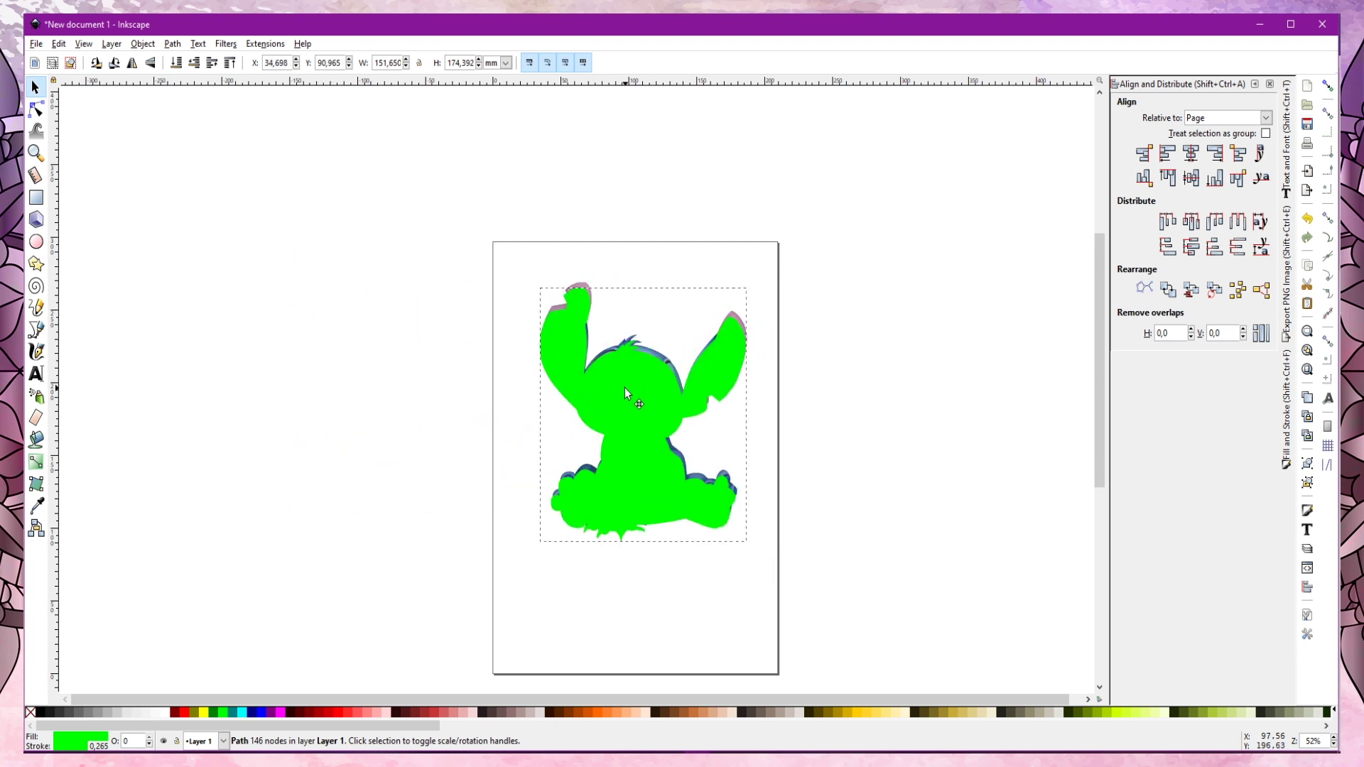
left_click_drag(614, 432, 310, 301)
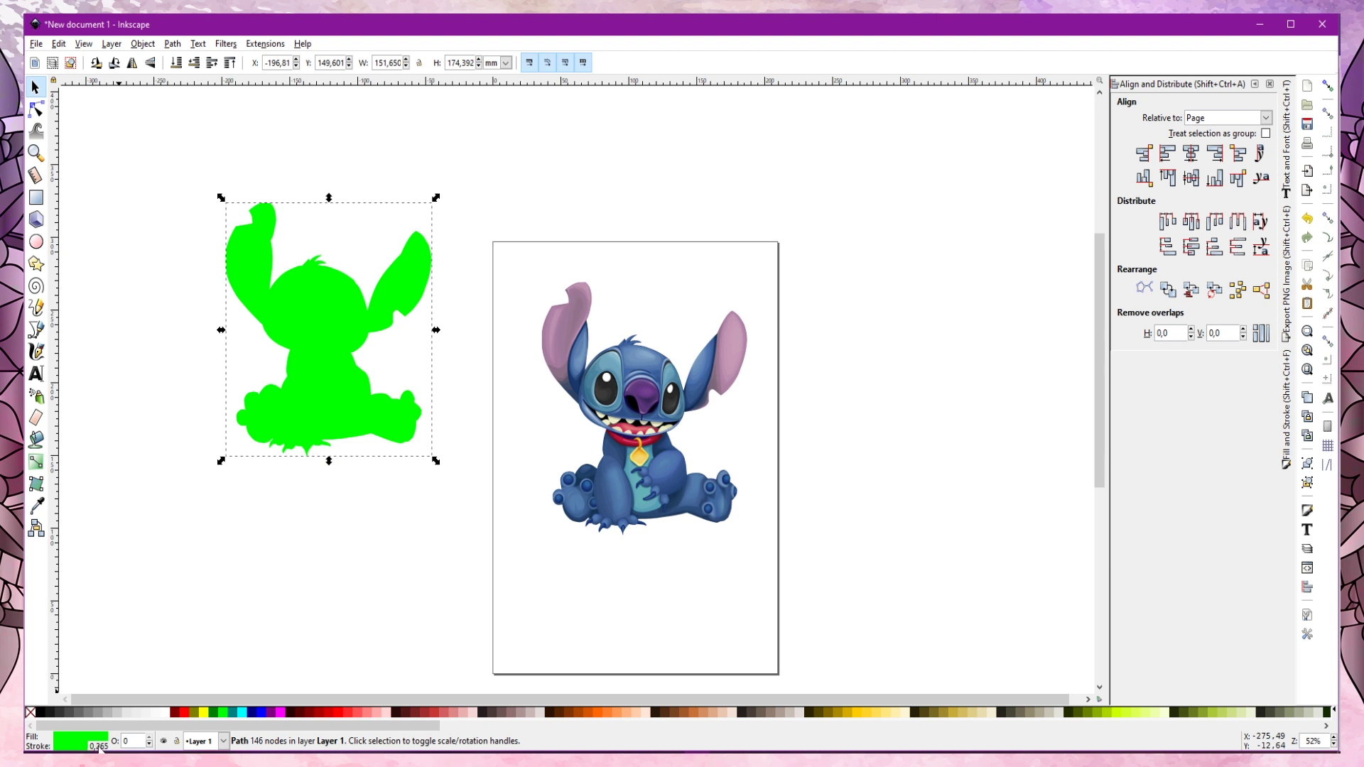
Set the silhouette's stroke width to 10 px
right_click(100, 746)
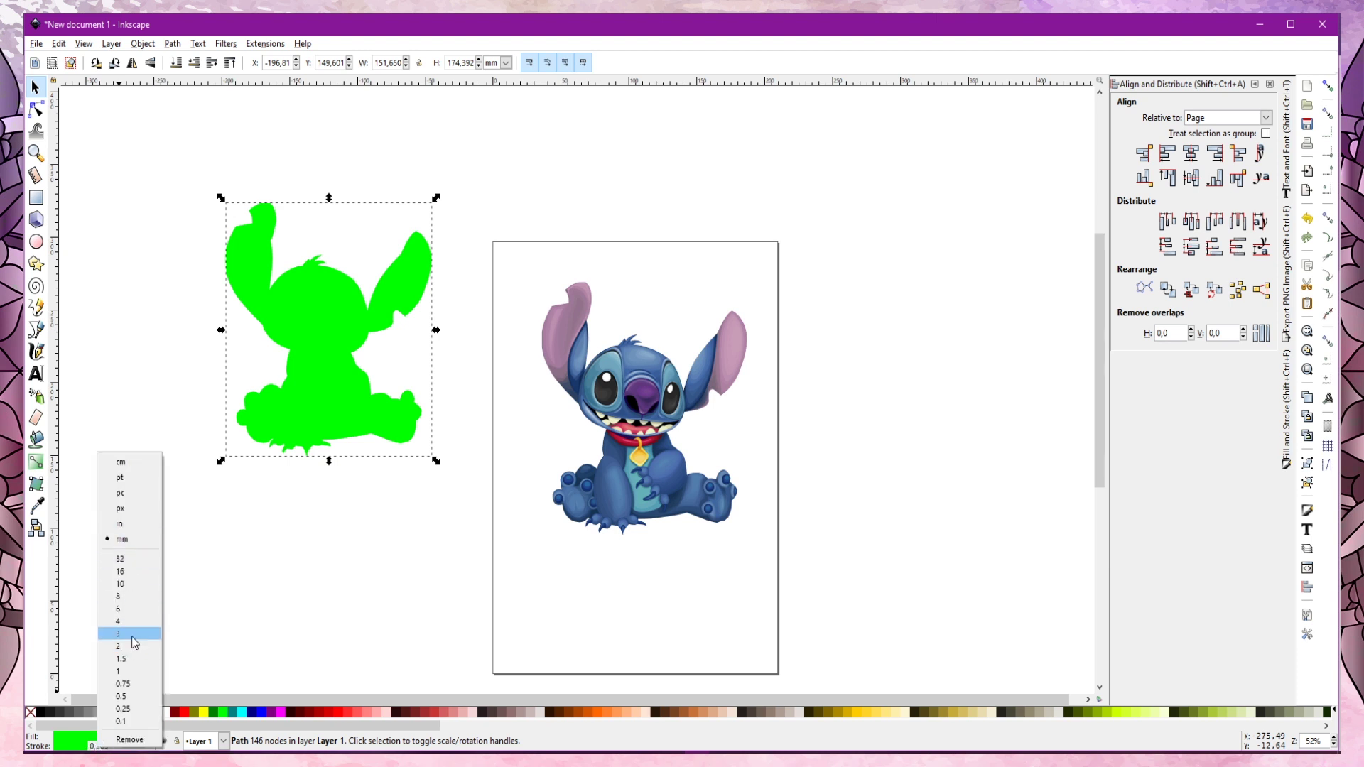
left_click(138, 511)
right_click(107, 746)
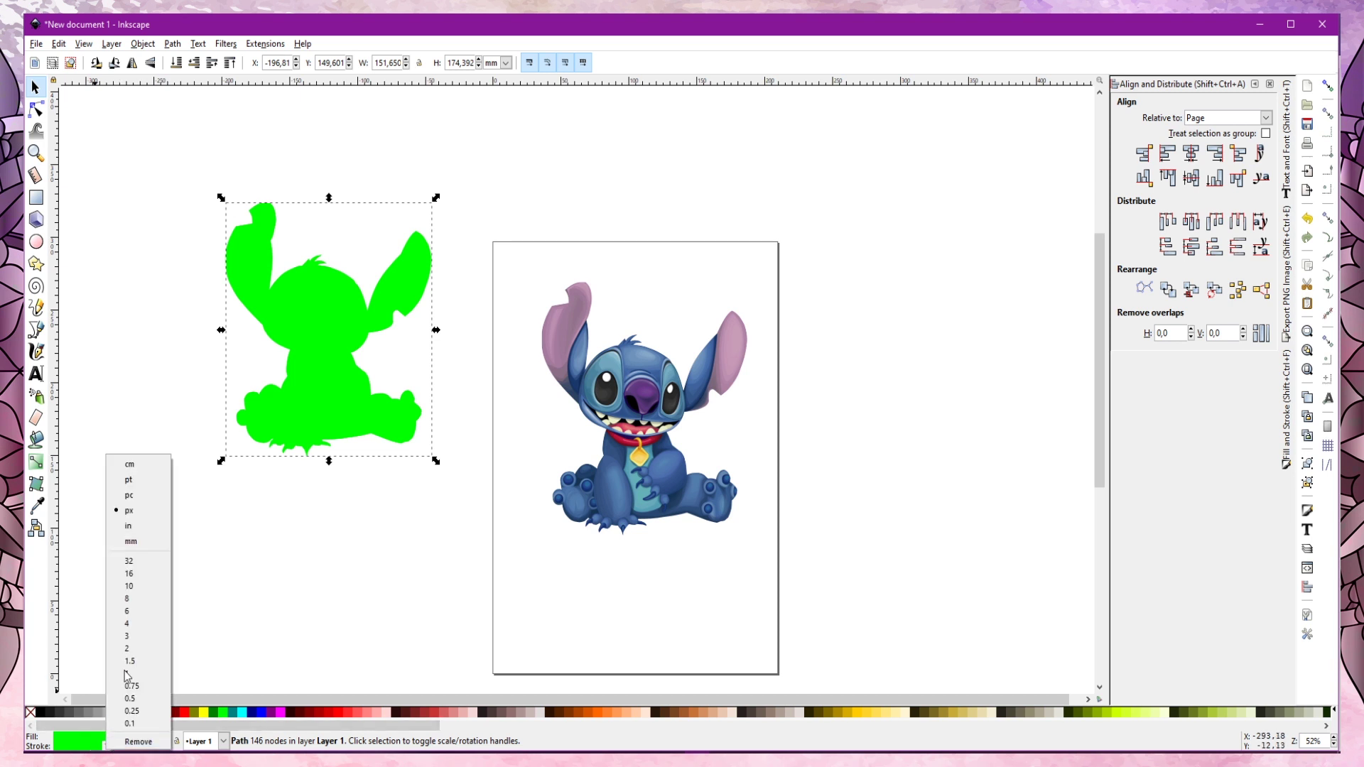
left_click(142, 584)
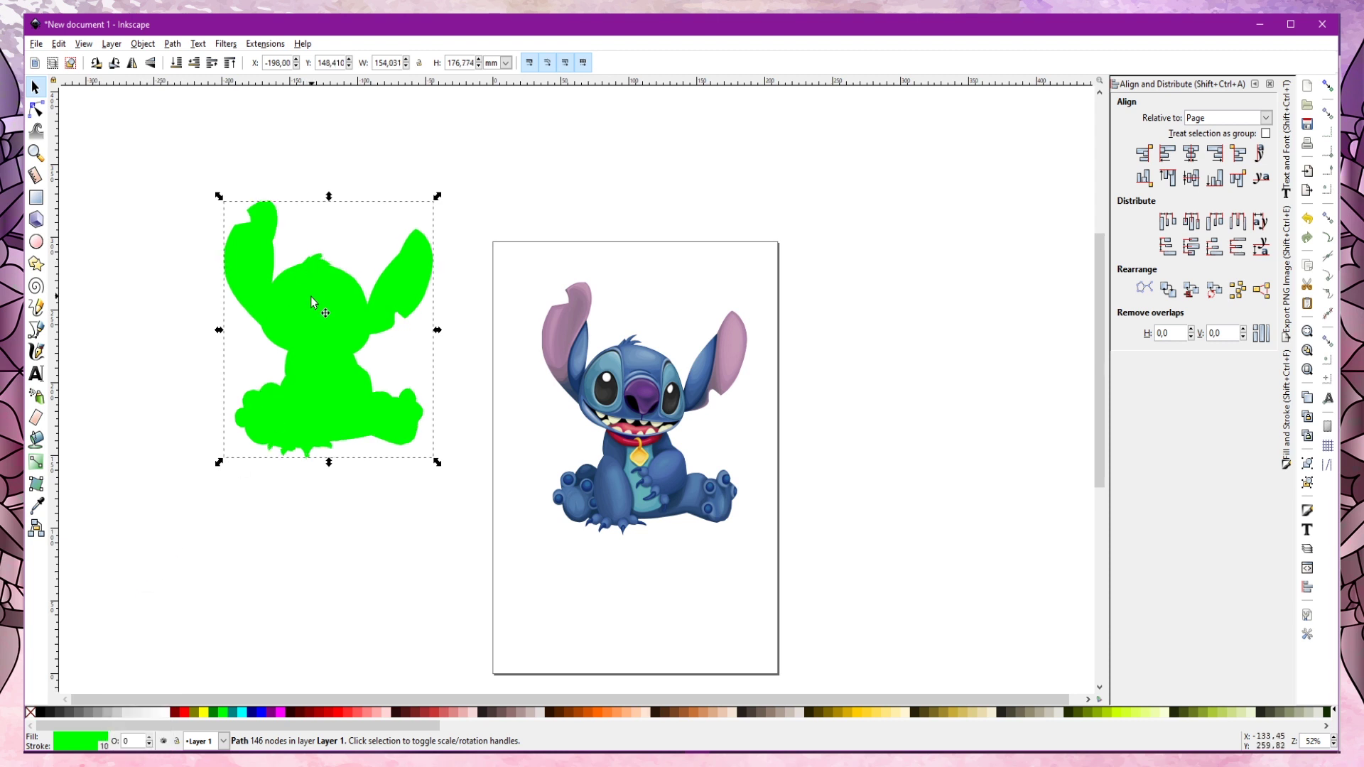
Align the green silhouette over the Stitch image and send it behind
mouse_move(310, 296)
left_mouse_down()
mouse_move(630, 378)
mouse_move(364, 331)
mouse_move(628, 381)
left_mouse_up()
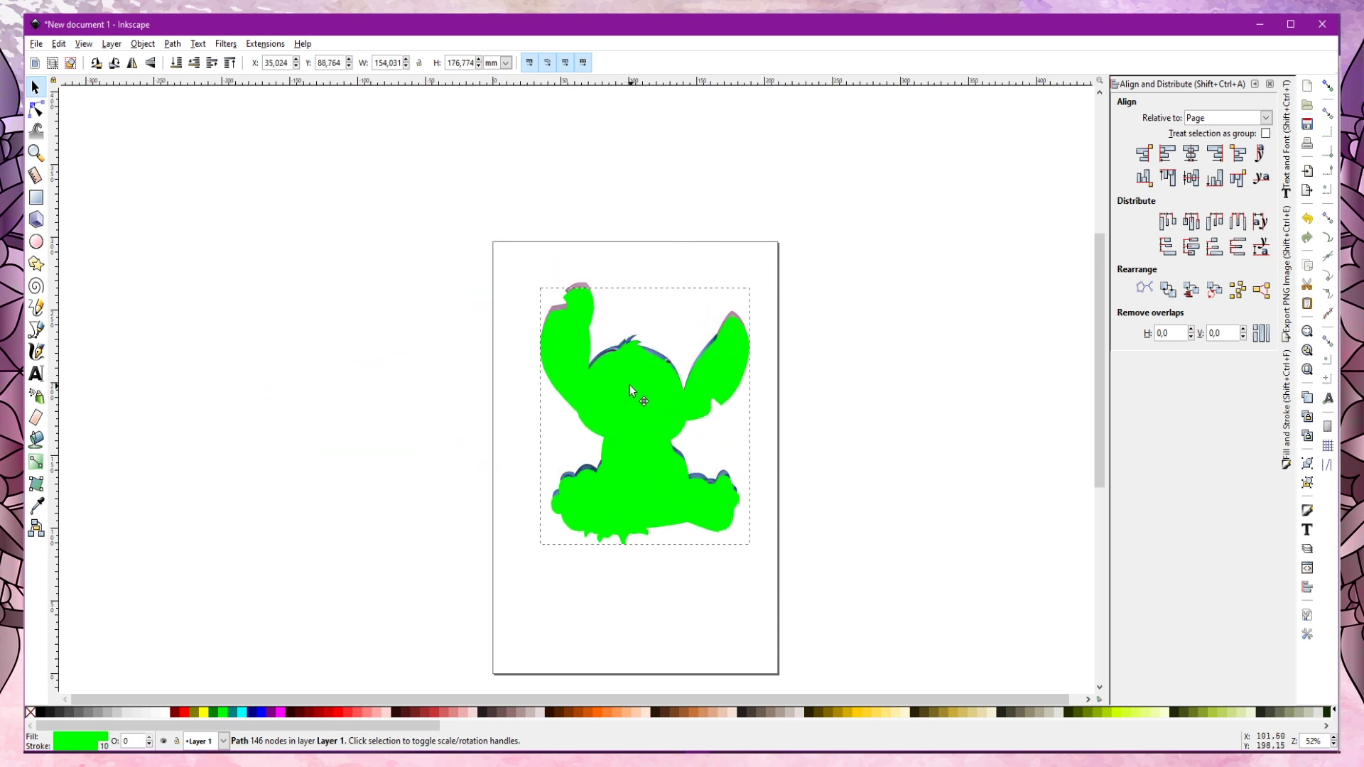
left_click_drag(628, 381, 628, 379)
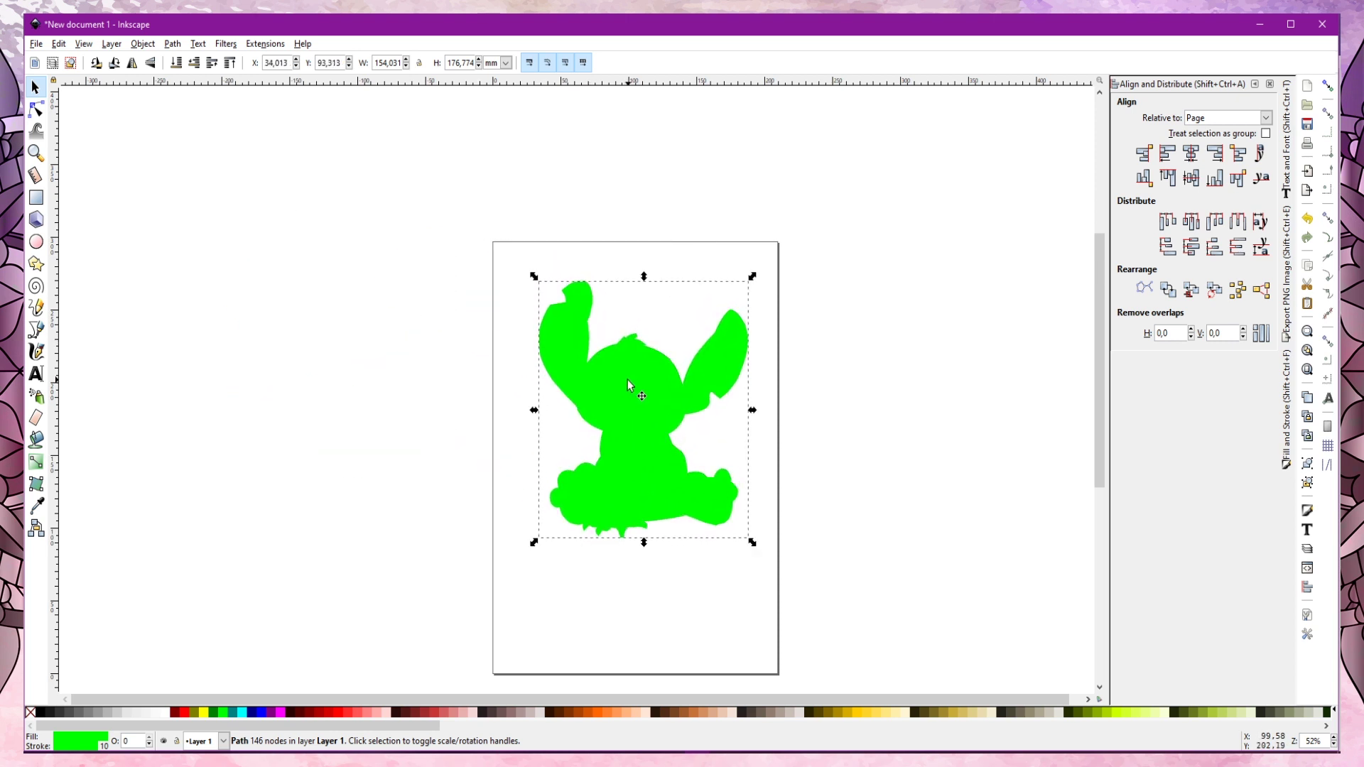
key("End")
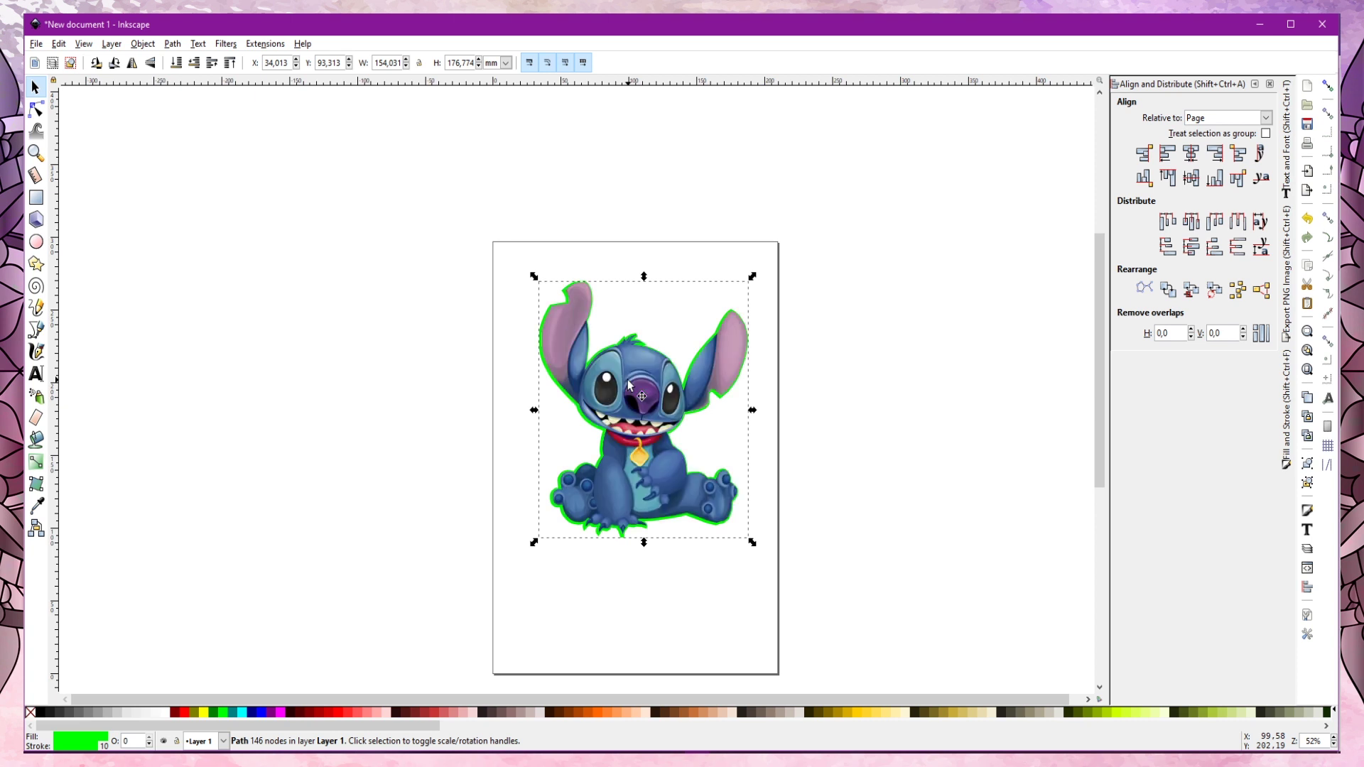
key("Home")
key("End")
Thicken the green border stroke to 16 px
right_click(105, 746)
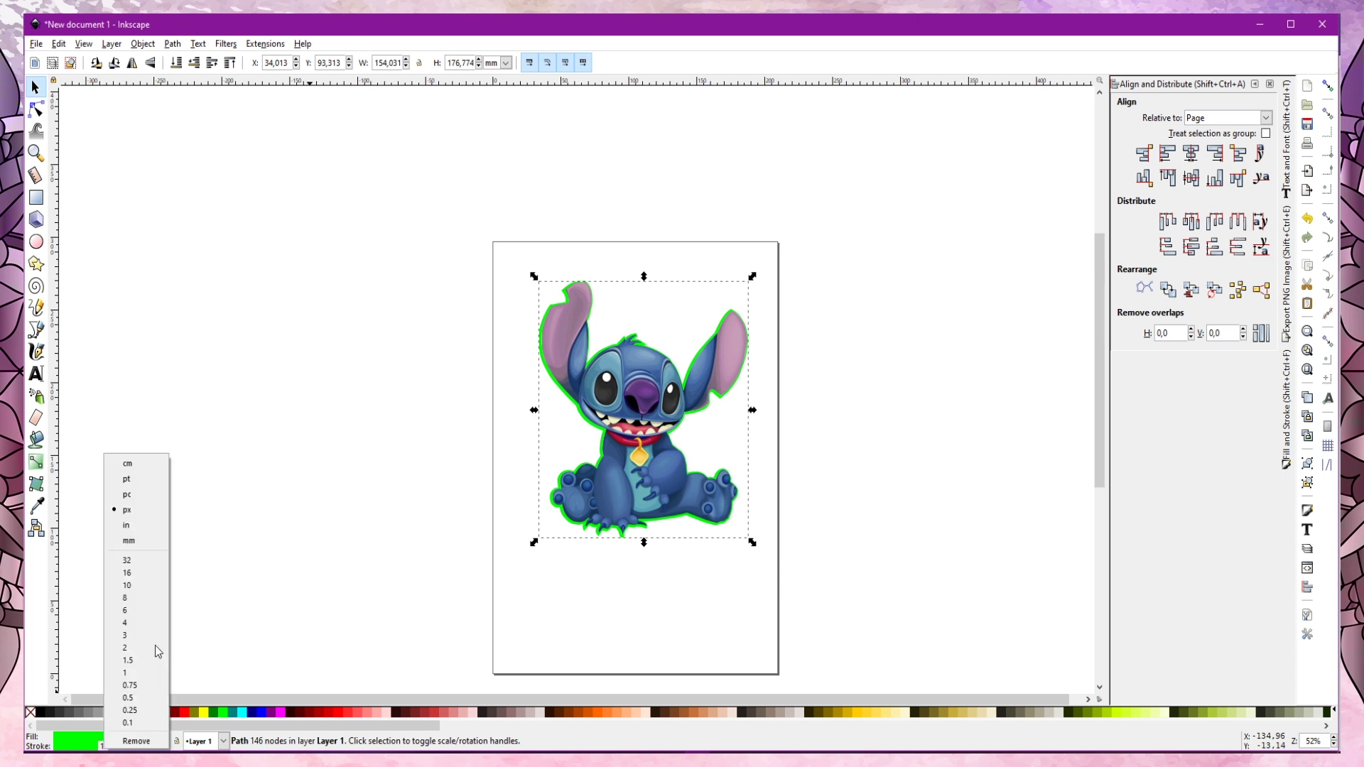
left_click(152, 572)
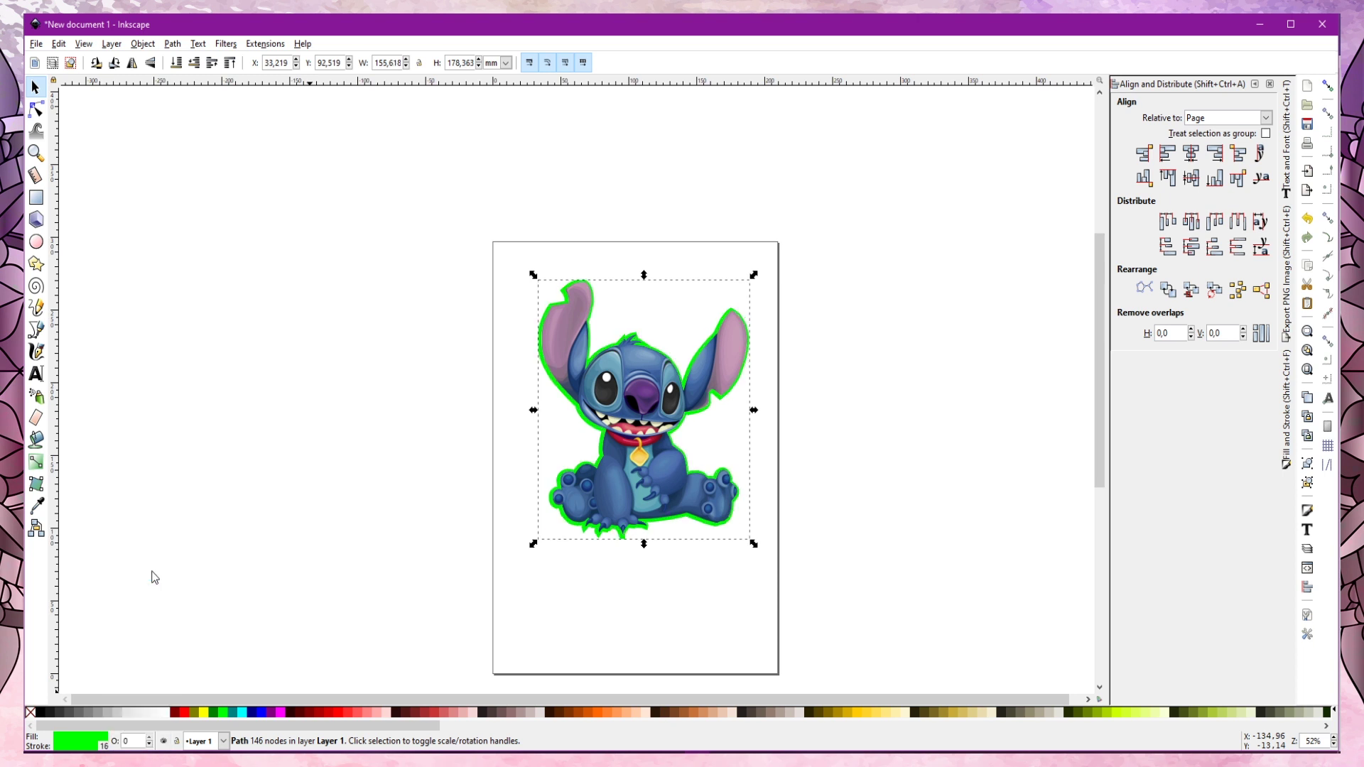
left_click(872, 544)
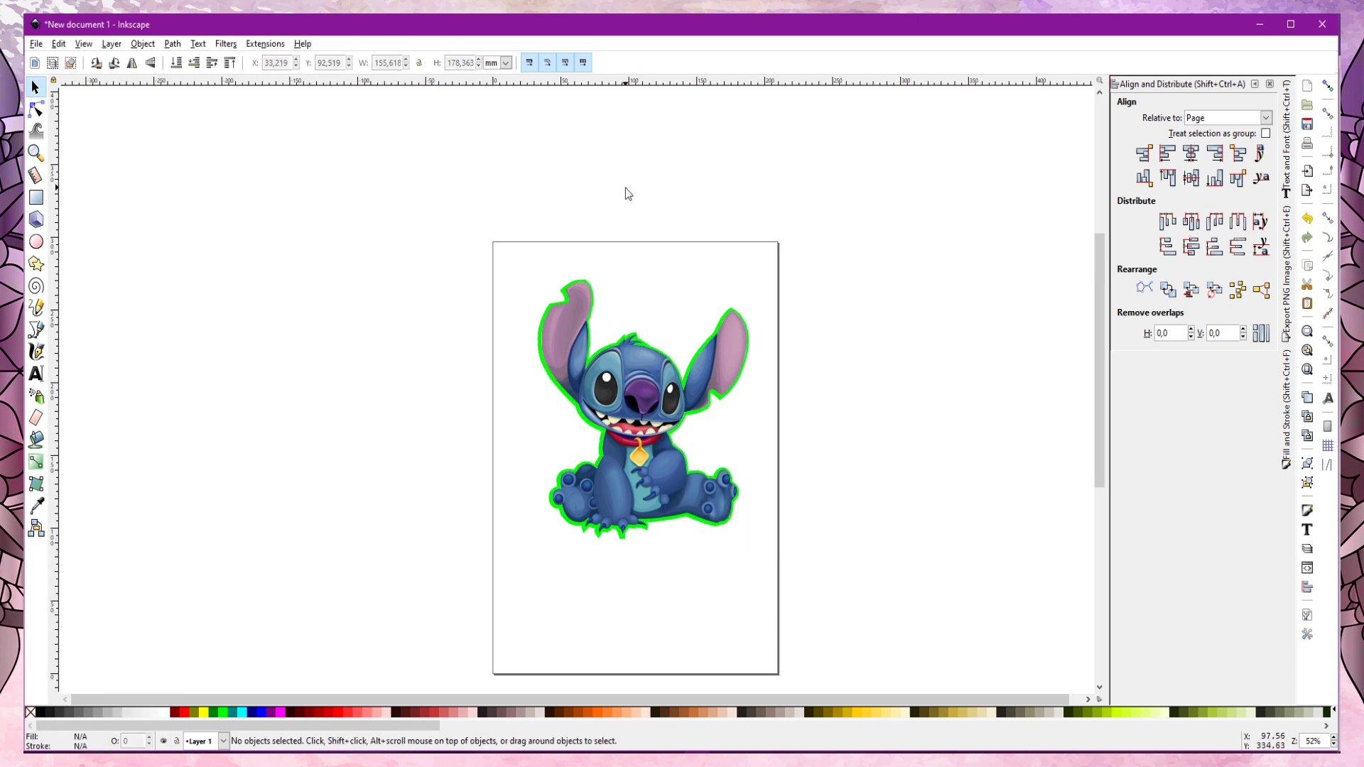
Centre the image and green silhouette on the vertical axis relative to Selection Area
left_click_drag(415, 171, 854, 617)
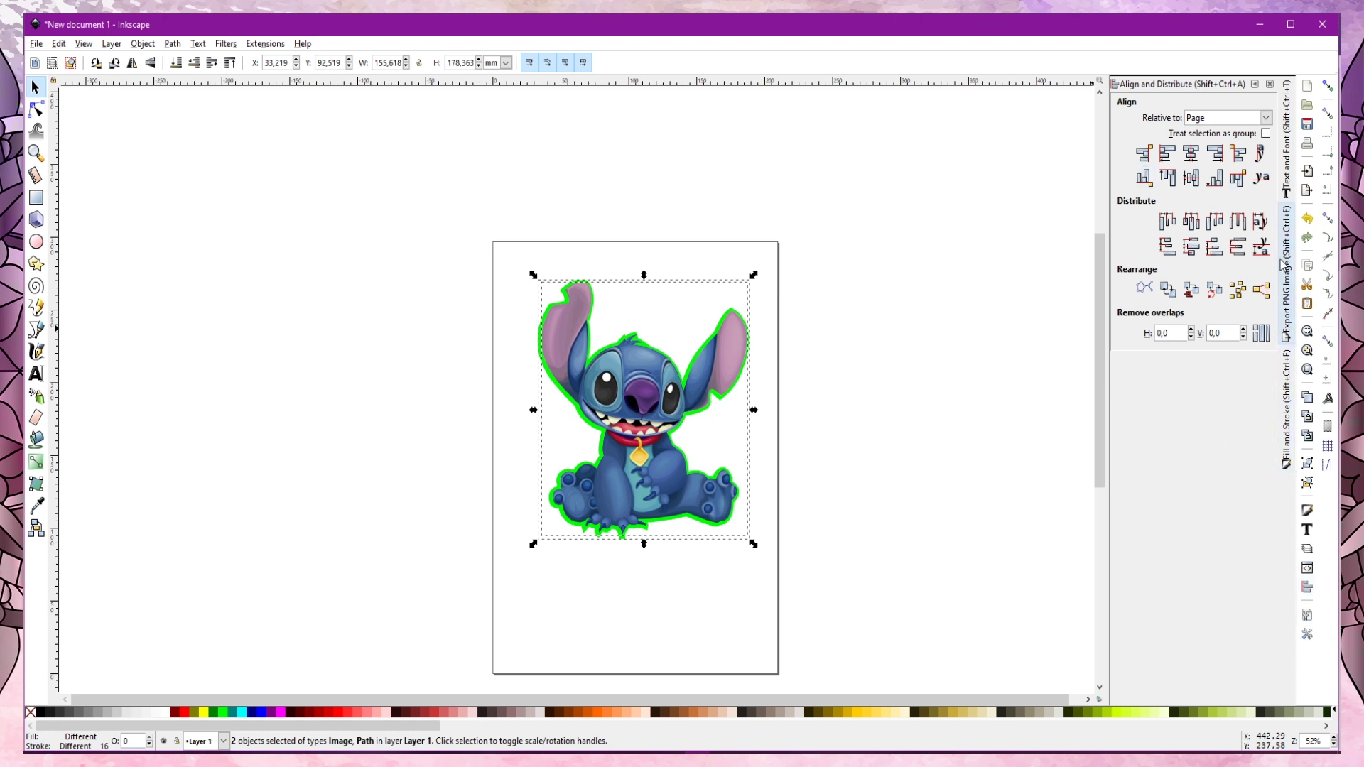
left_click(1255, 84)
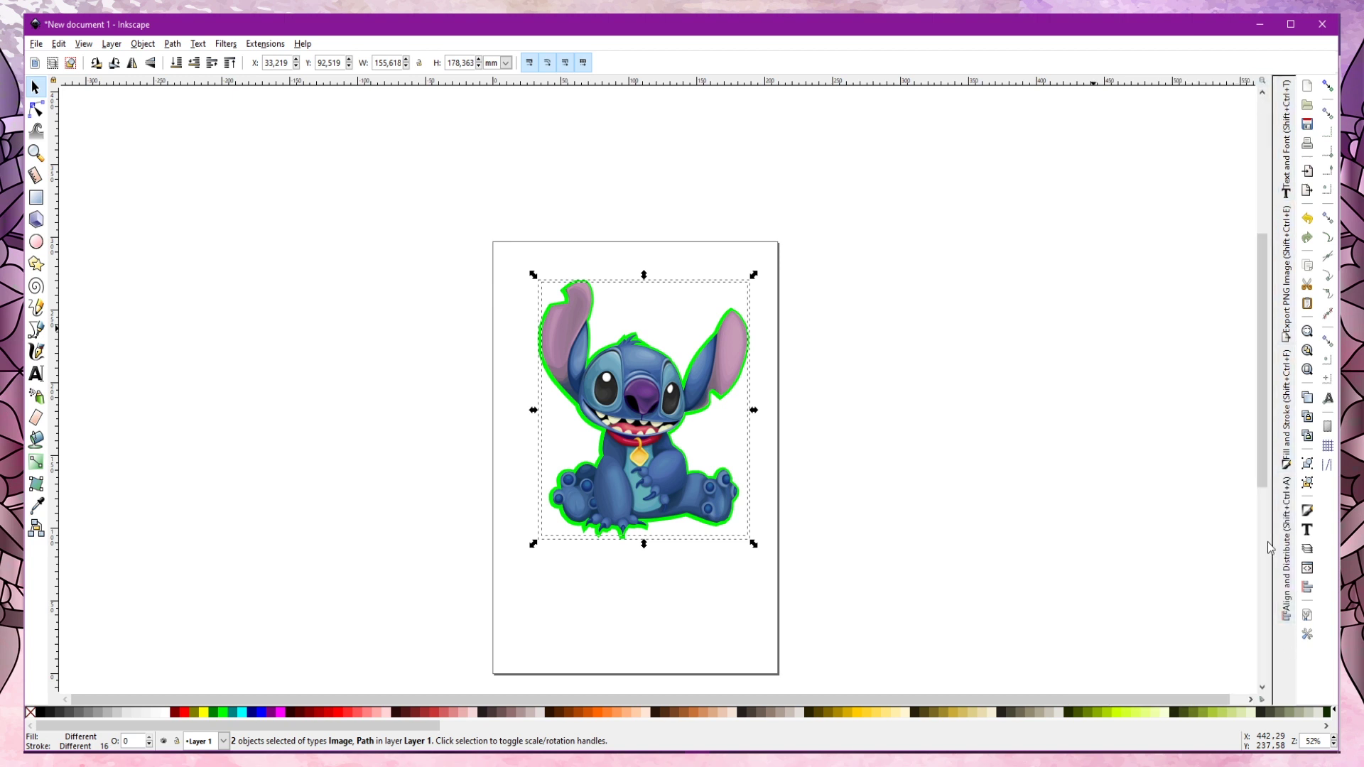
left_click(1286, 563)
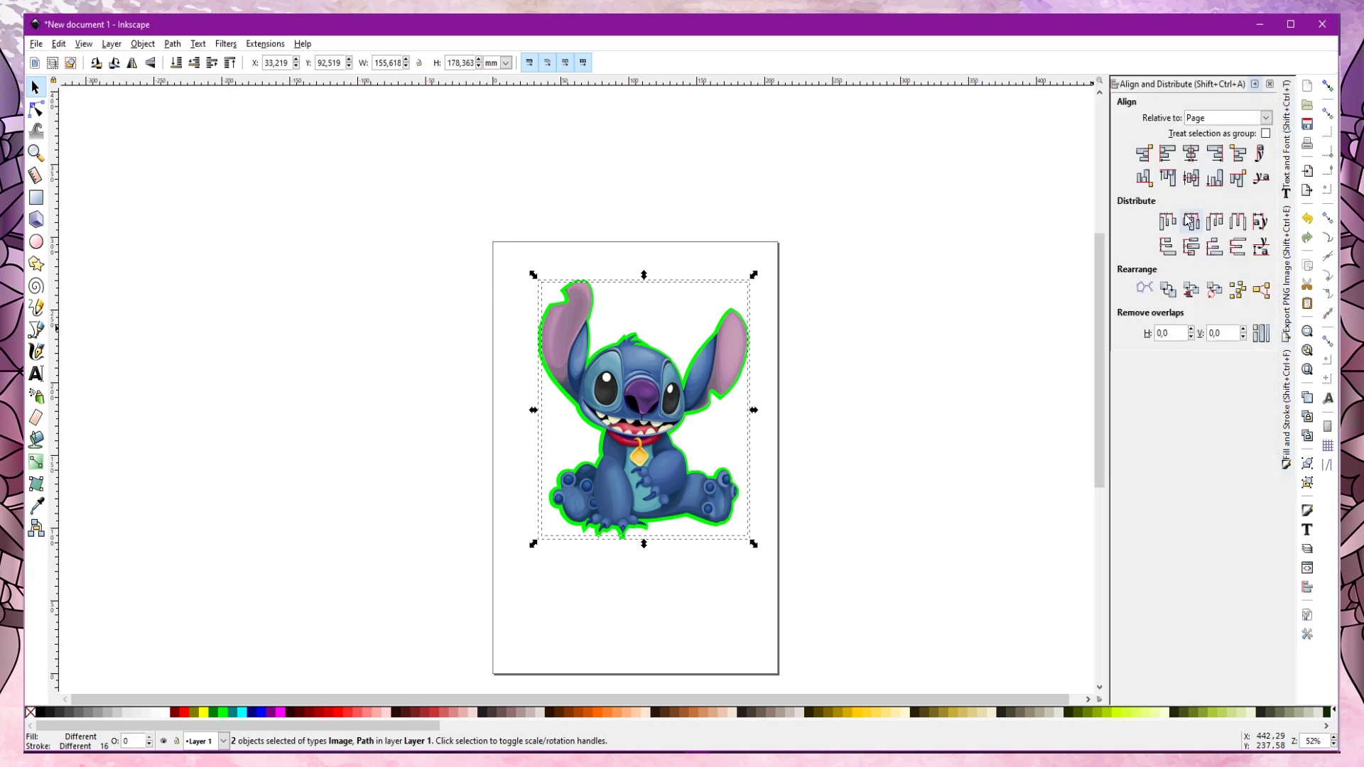
left_click(1237, 119)
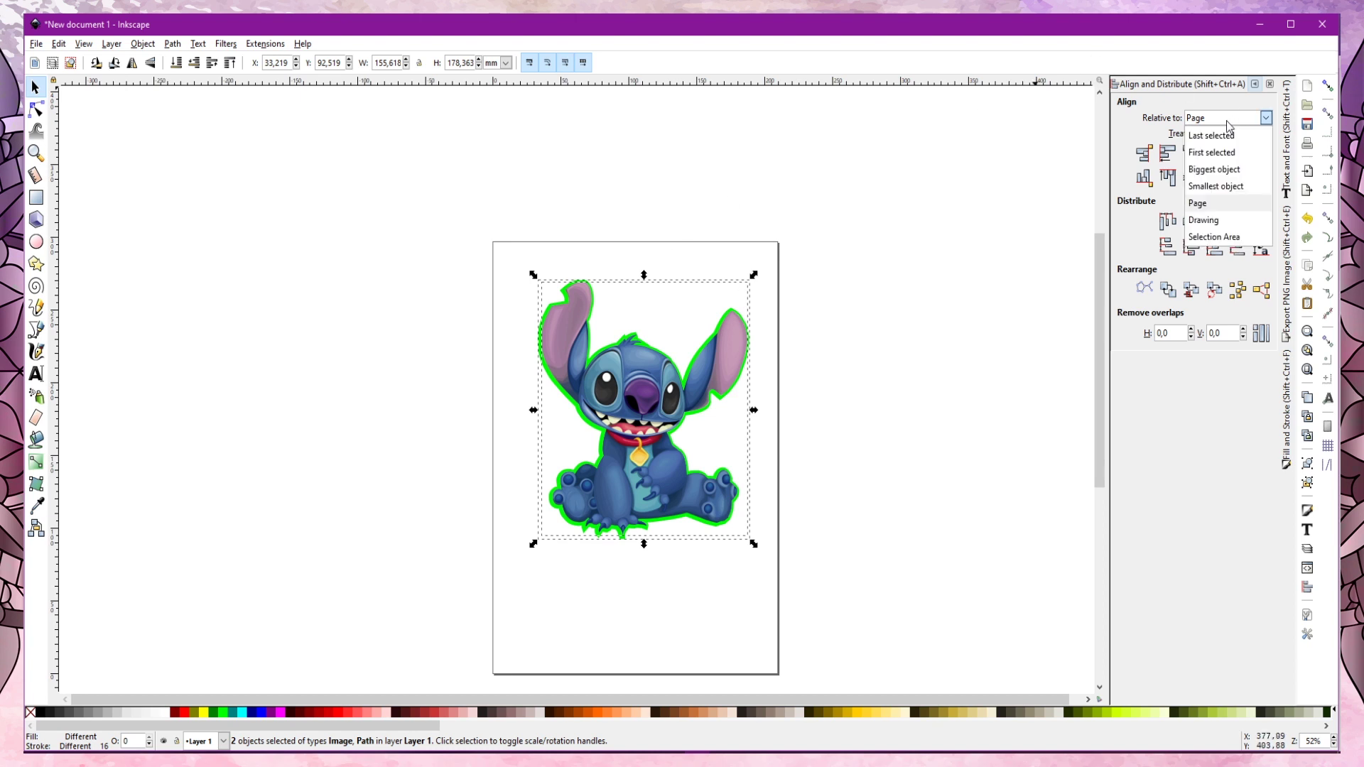
left_click(1220, 237)
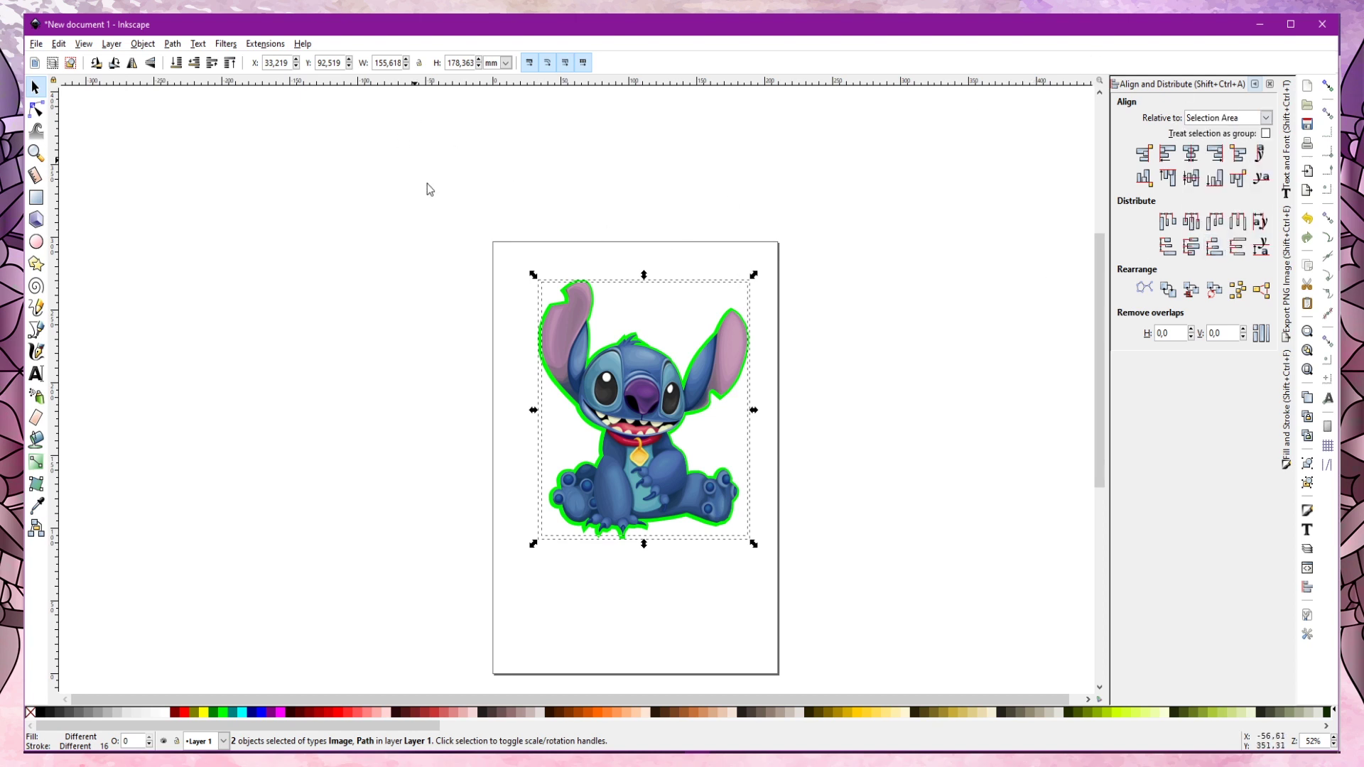
left_click(1191, 156)
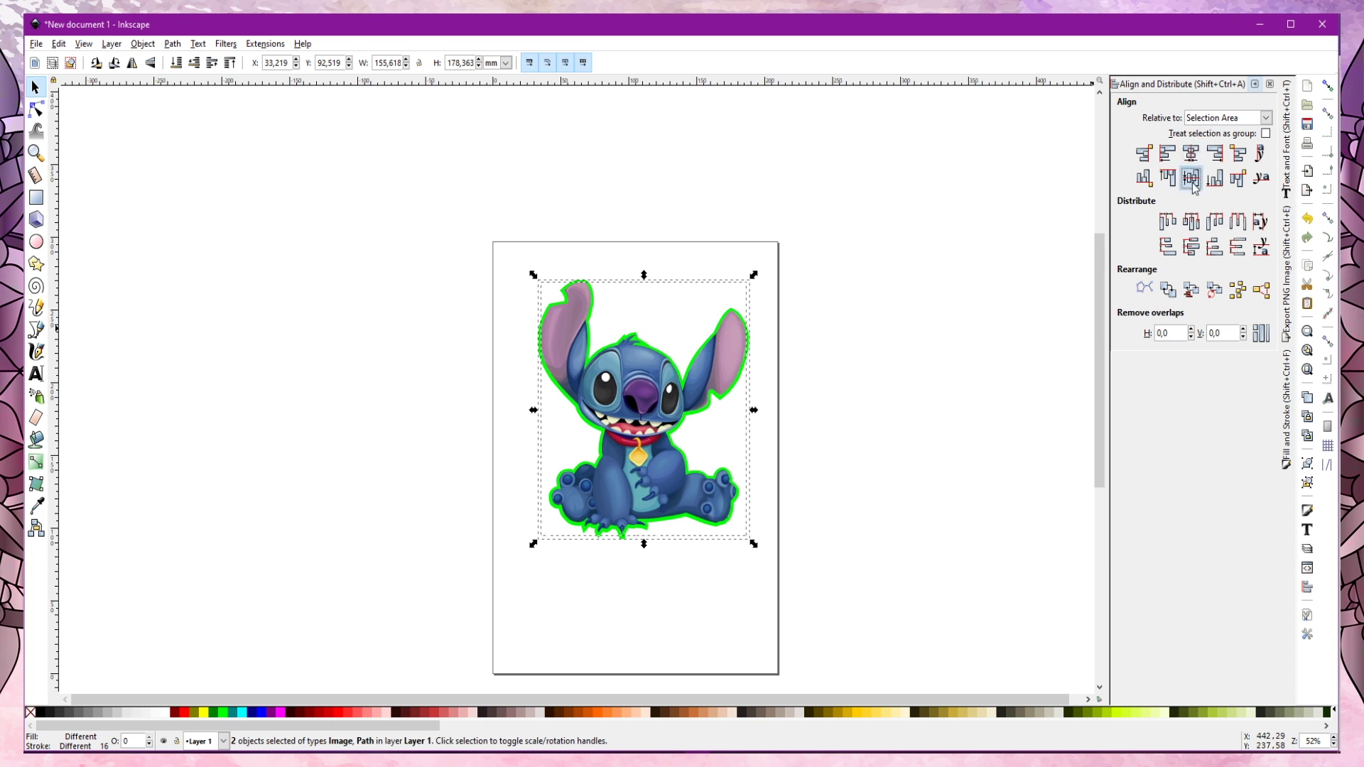
left_click(817, 397)
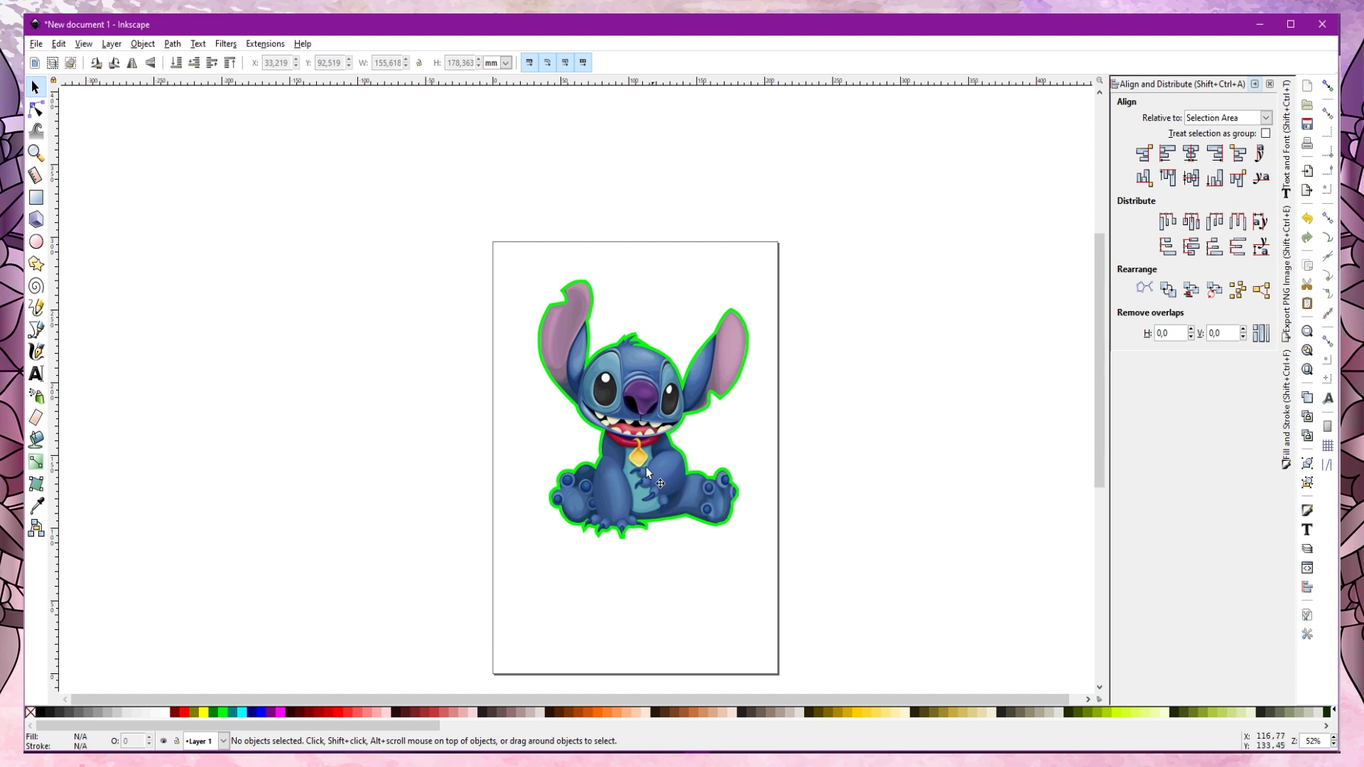
key("plus")
key("plus")
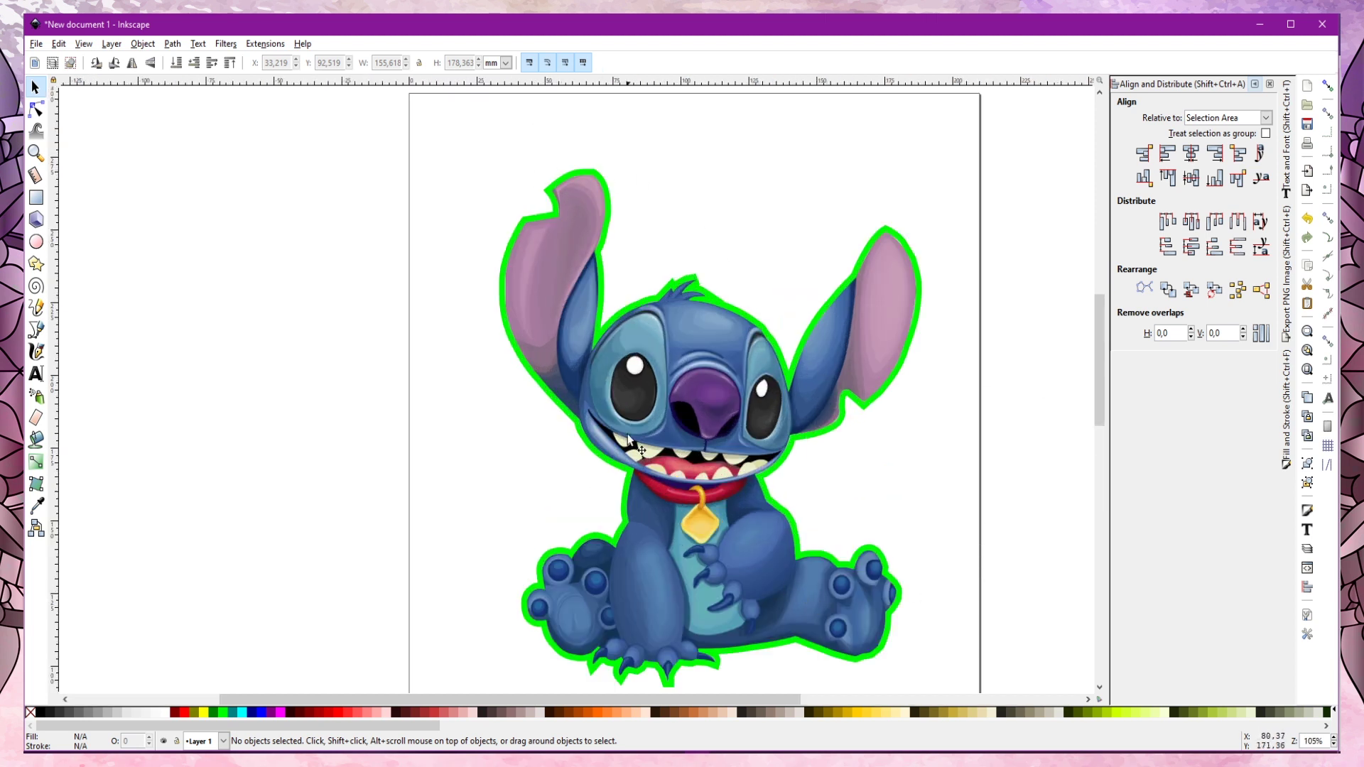
Set the green outline path's stroke to white so it is hidden
left_click(528, 222)
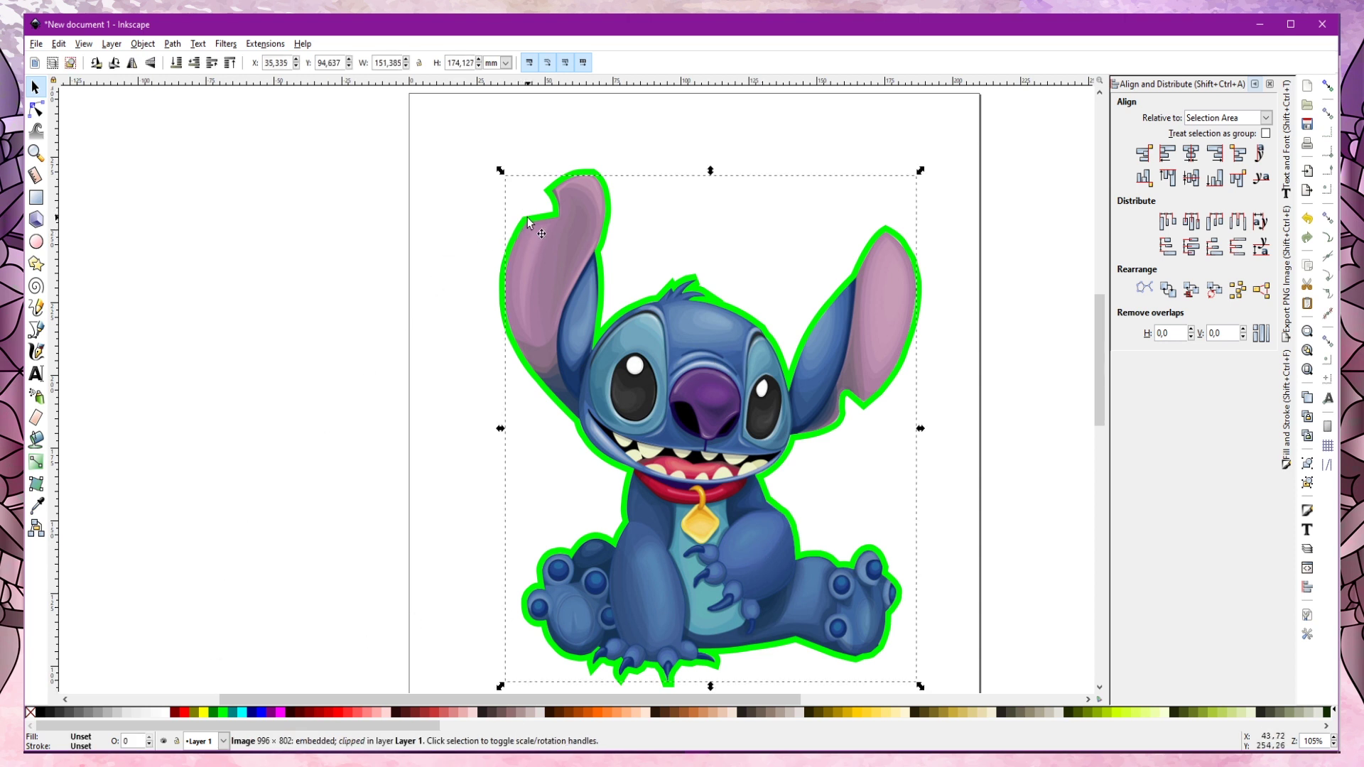
left_click(584, 175)
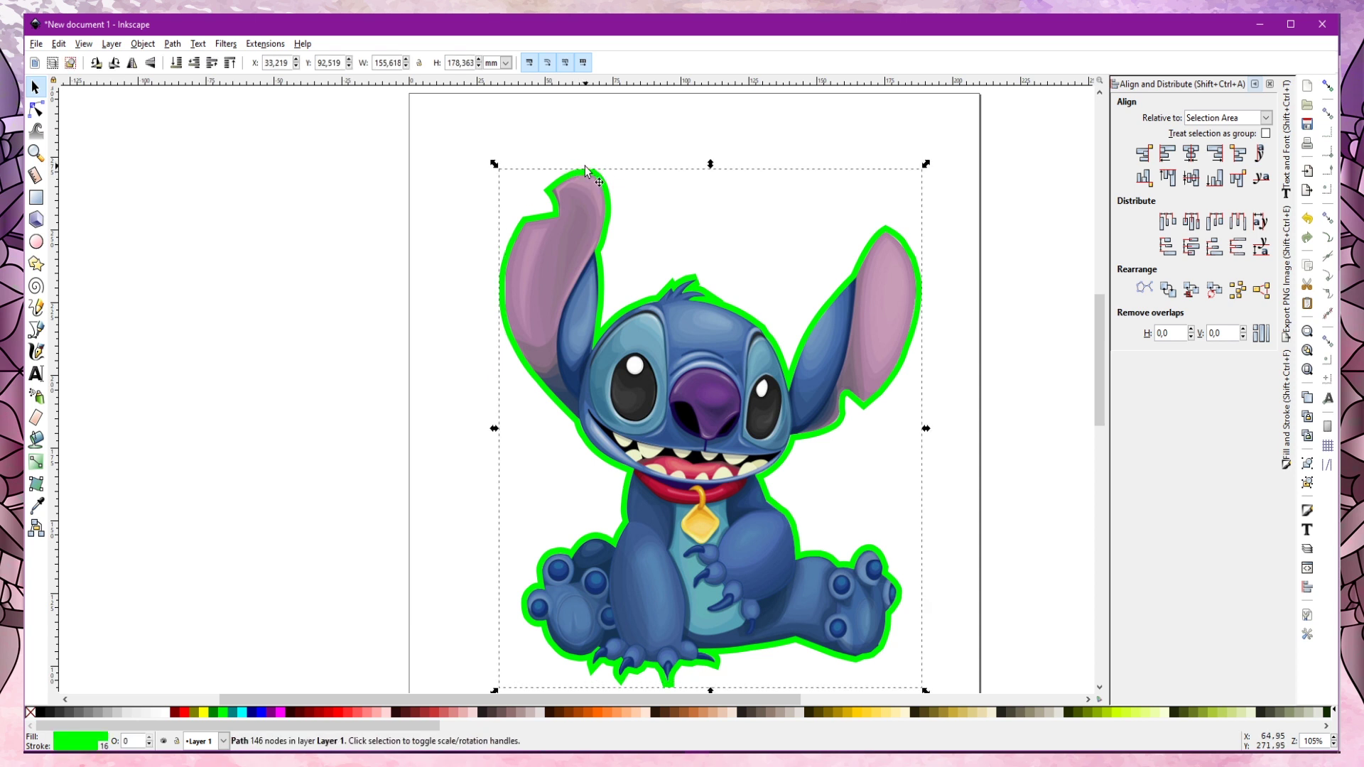
right_click(79, 741)
key("Escape")
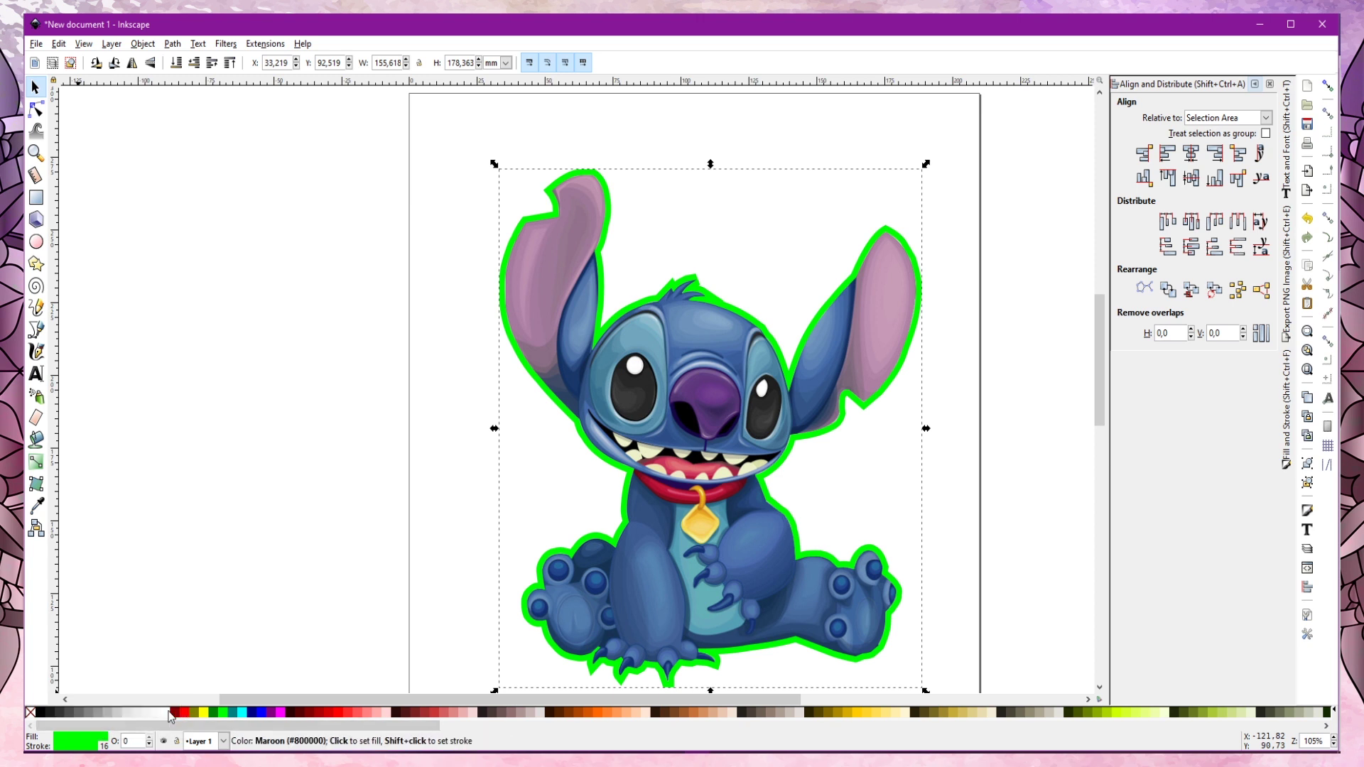
left_click(168, 712)
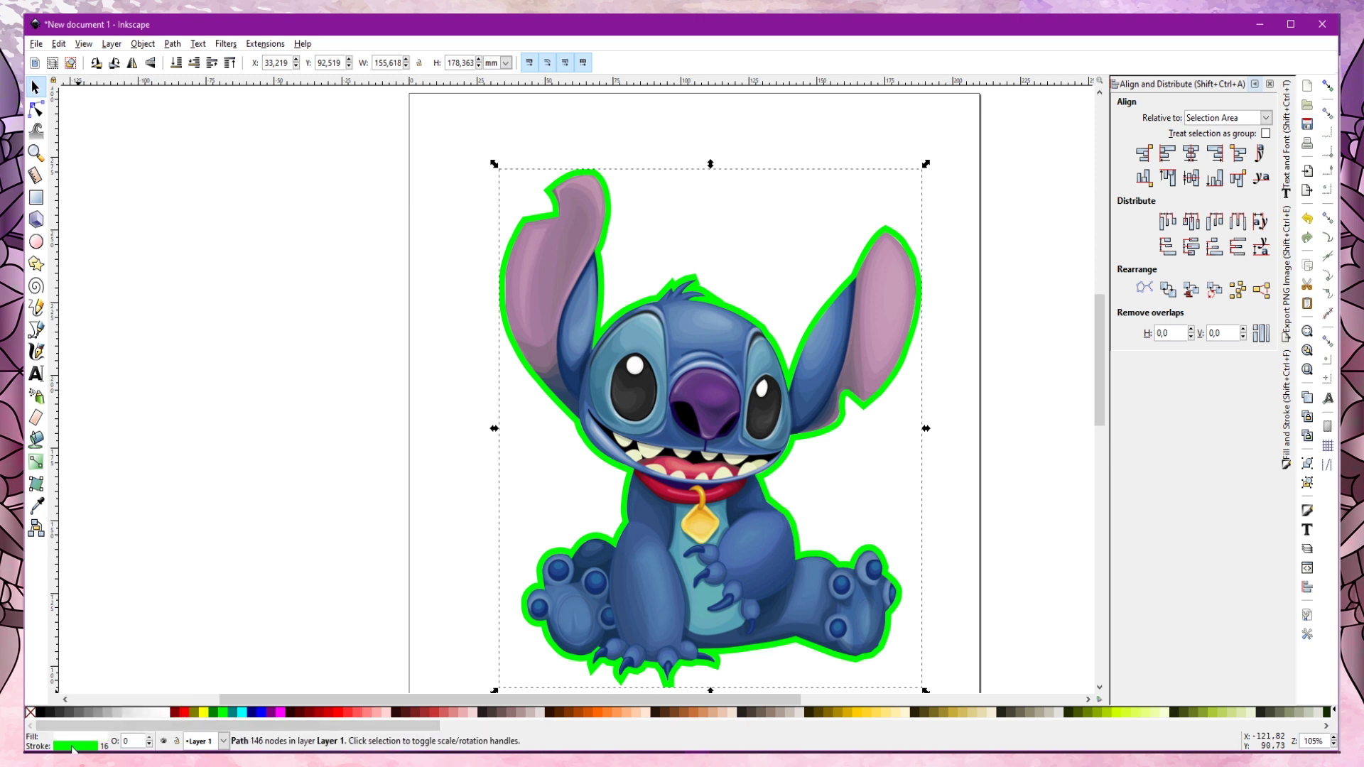
right_click(166, 712)
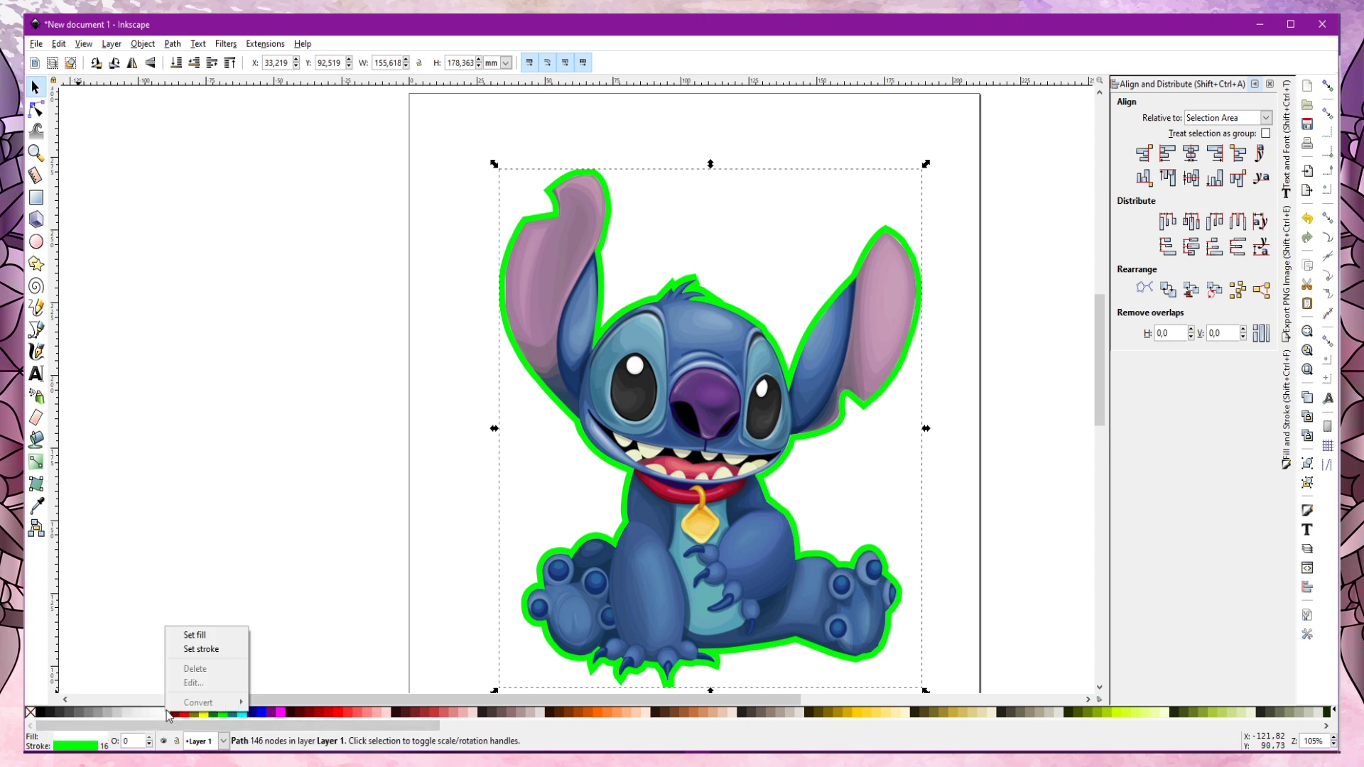
left_click(176, 649)
left_click(393, 218)
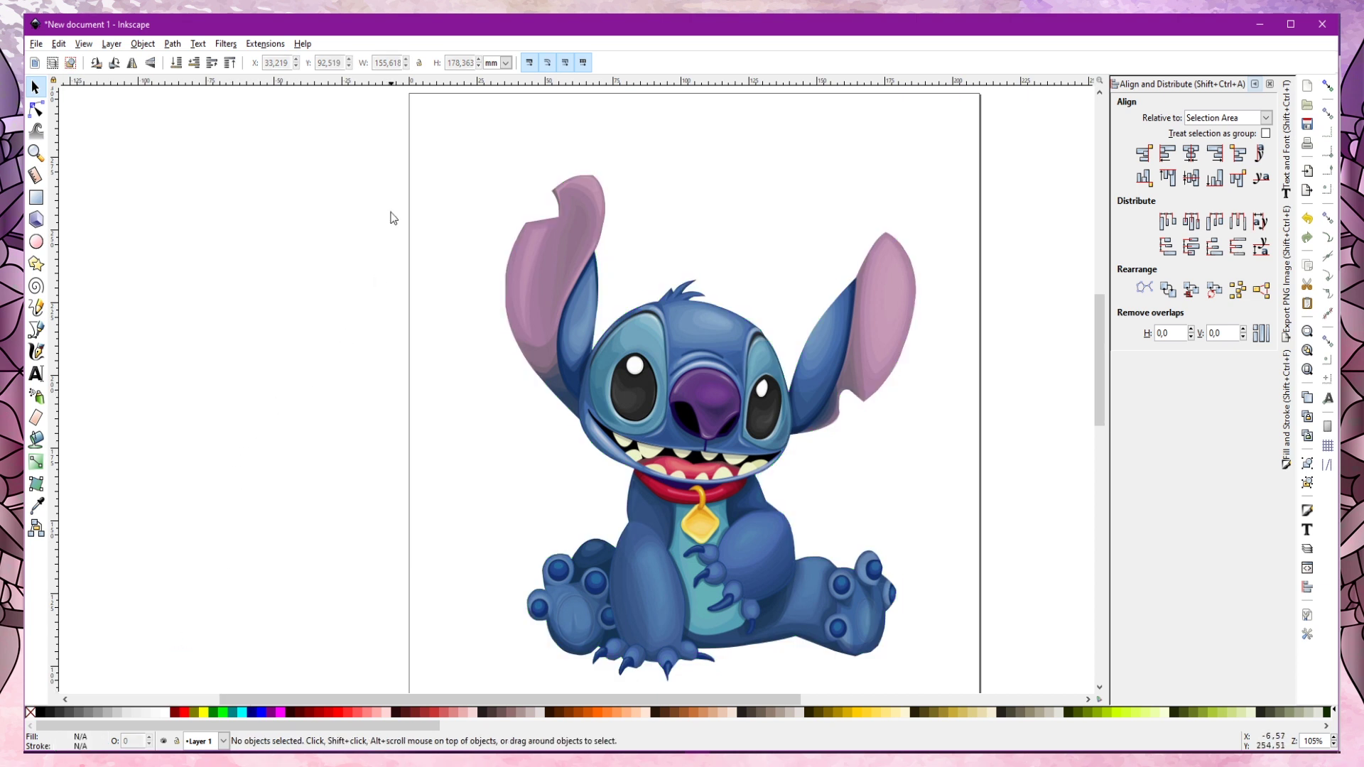
Move Stitch together with its outline to the middle of the page
left_click_drag(424, 115, 987, 691)
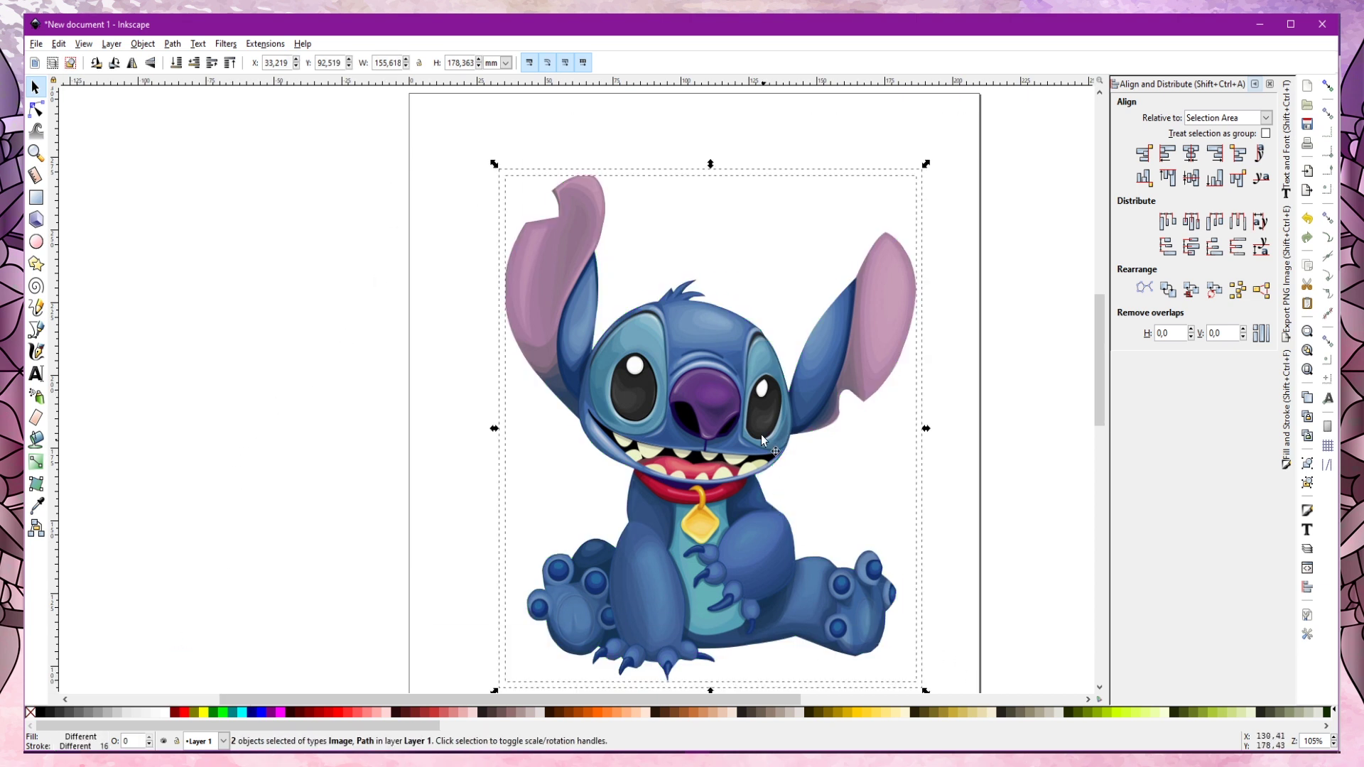
left_click_drag(761, 435, 914, 371)
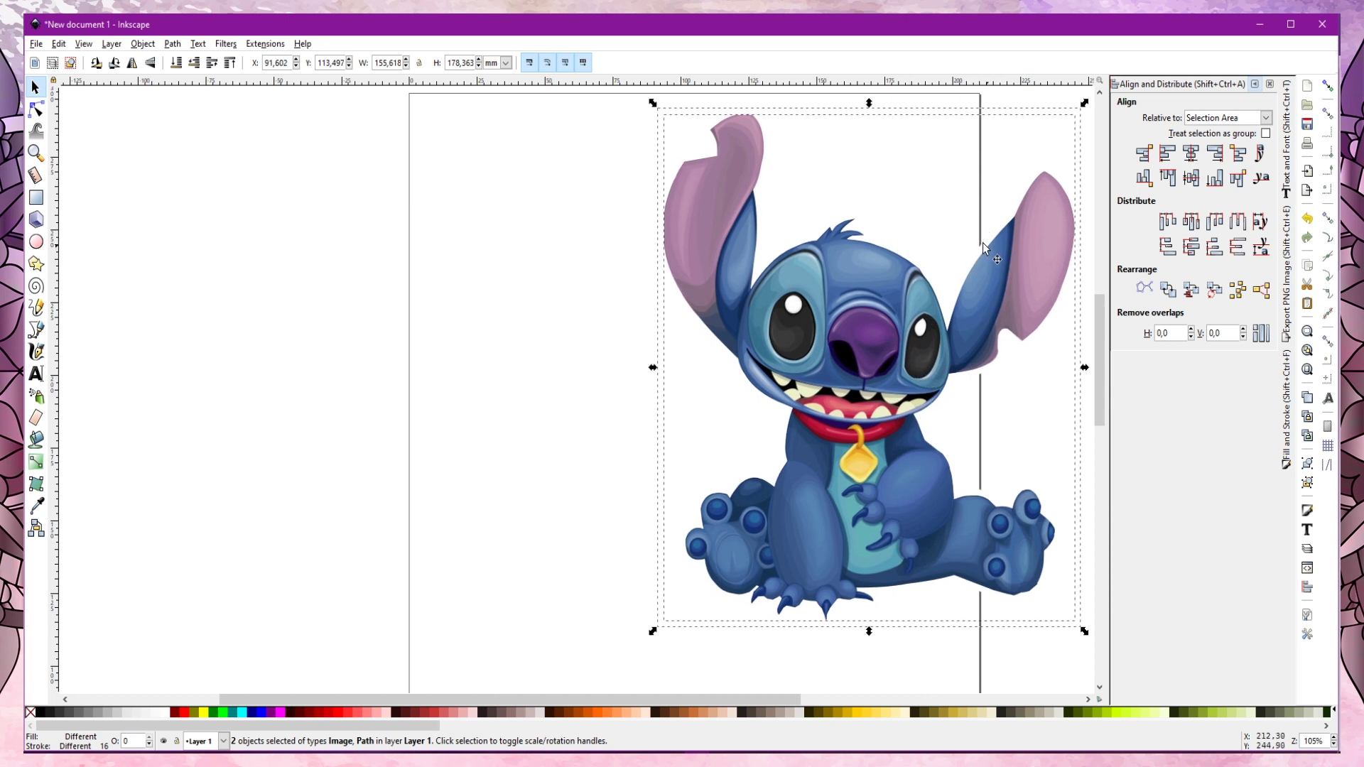
mouse_move(815, 311)
left_mouse_down()
mouse_move(672, 355)
mouse_move(662, 324)
left_mouse_up()
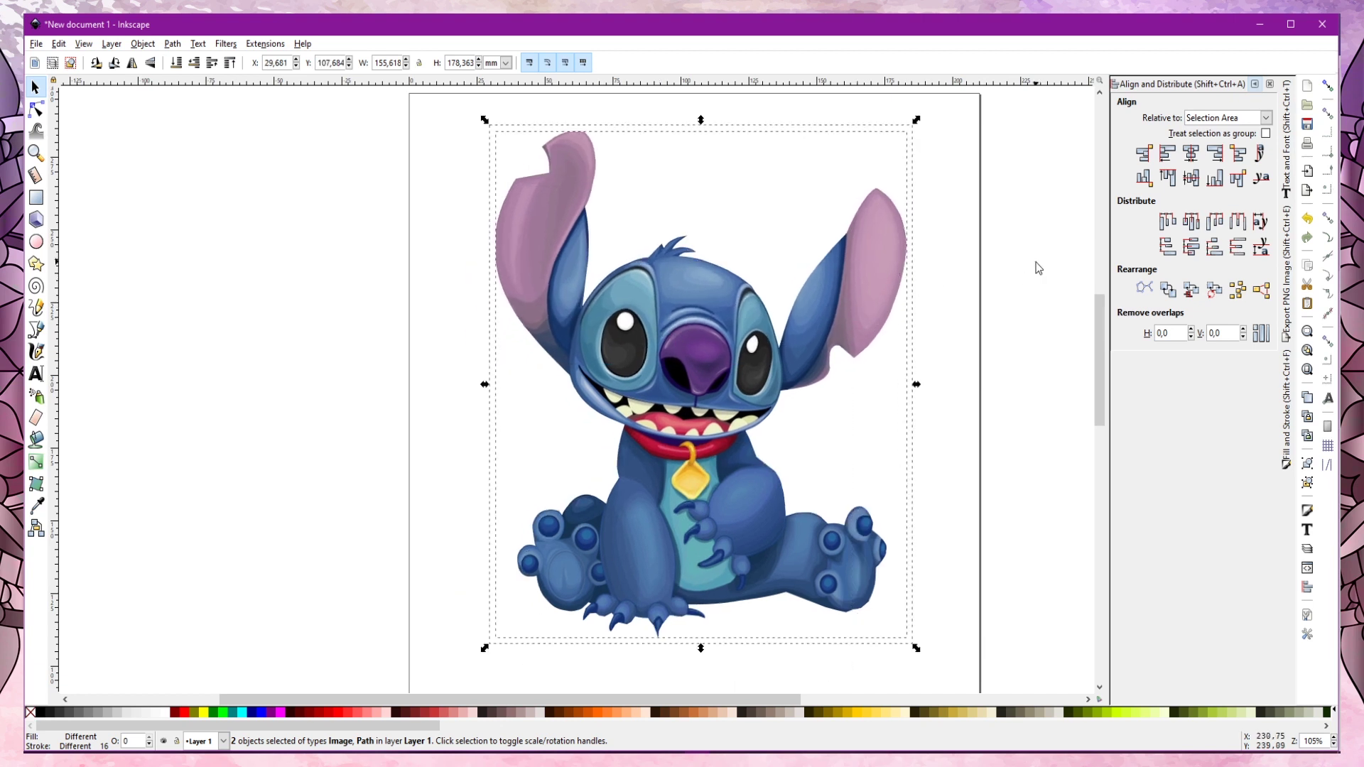
left_click(1070, 219)
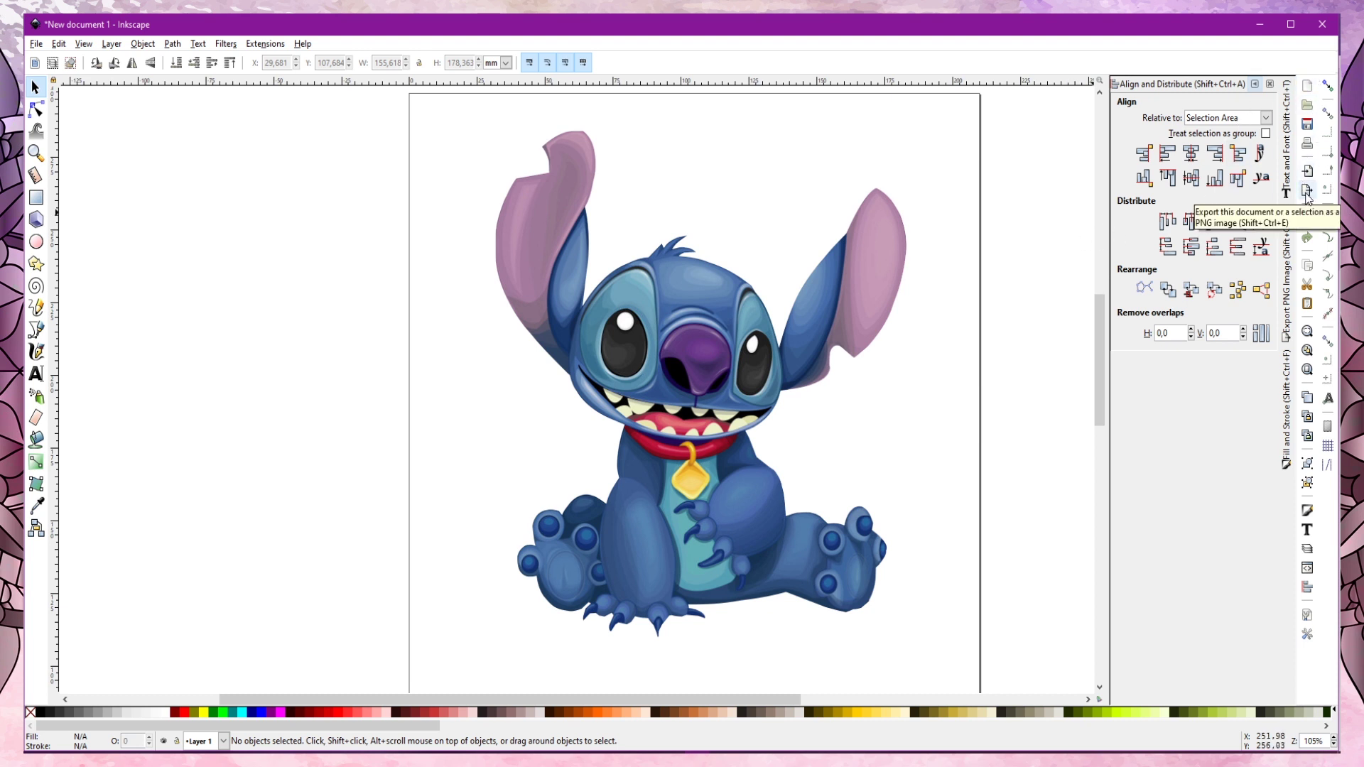
Open the PNG export settings and choose the Larger folder as destination
left_click(1307, 190)
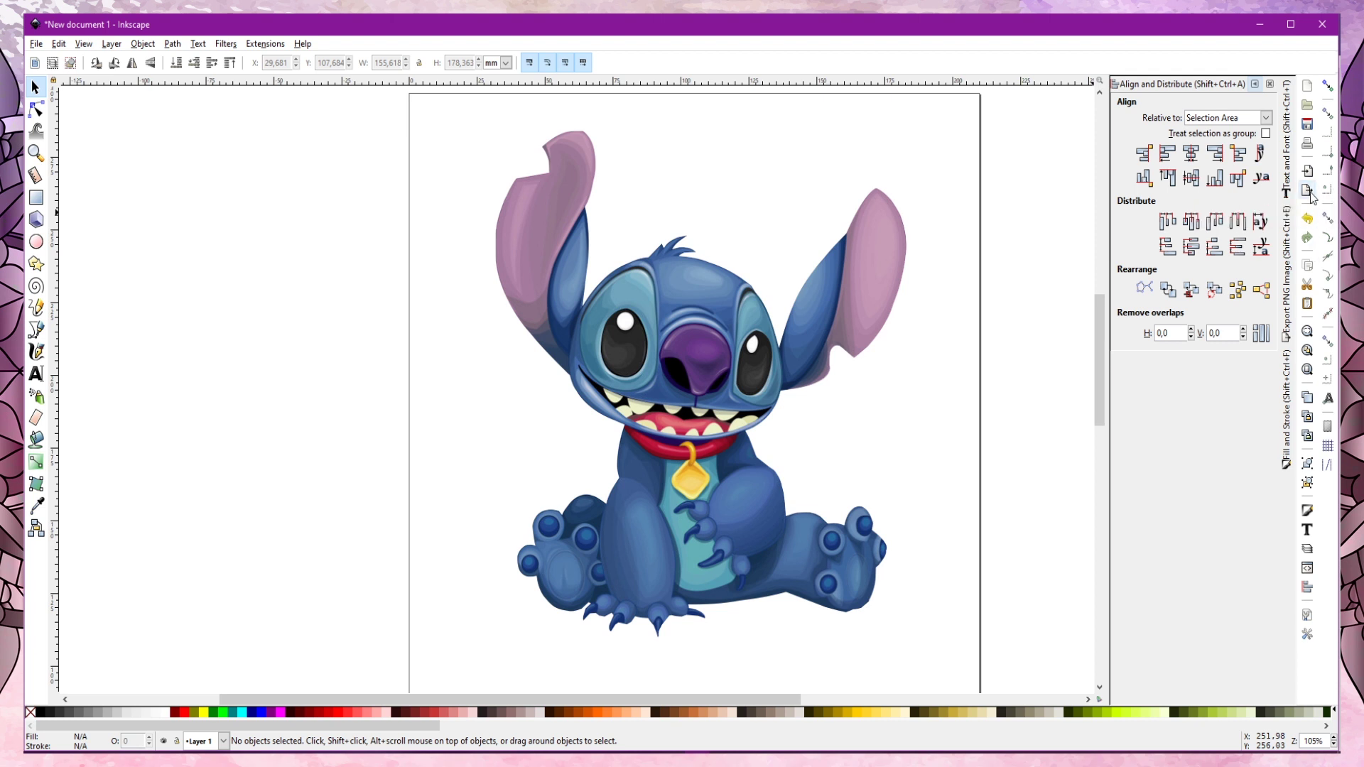
left_click(1287, 307)
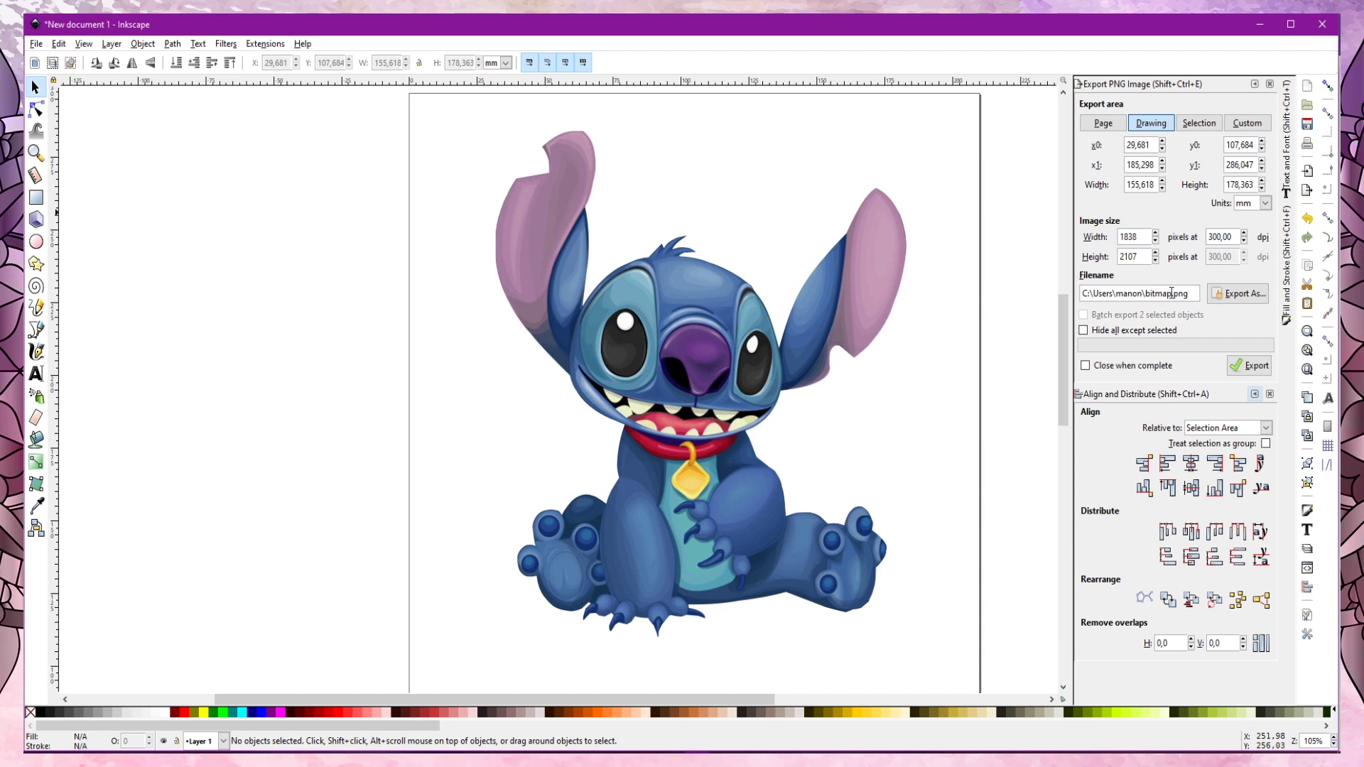
left_click(1238, 293)
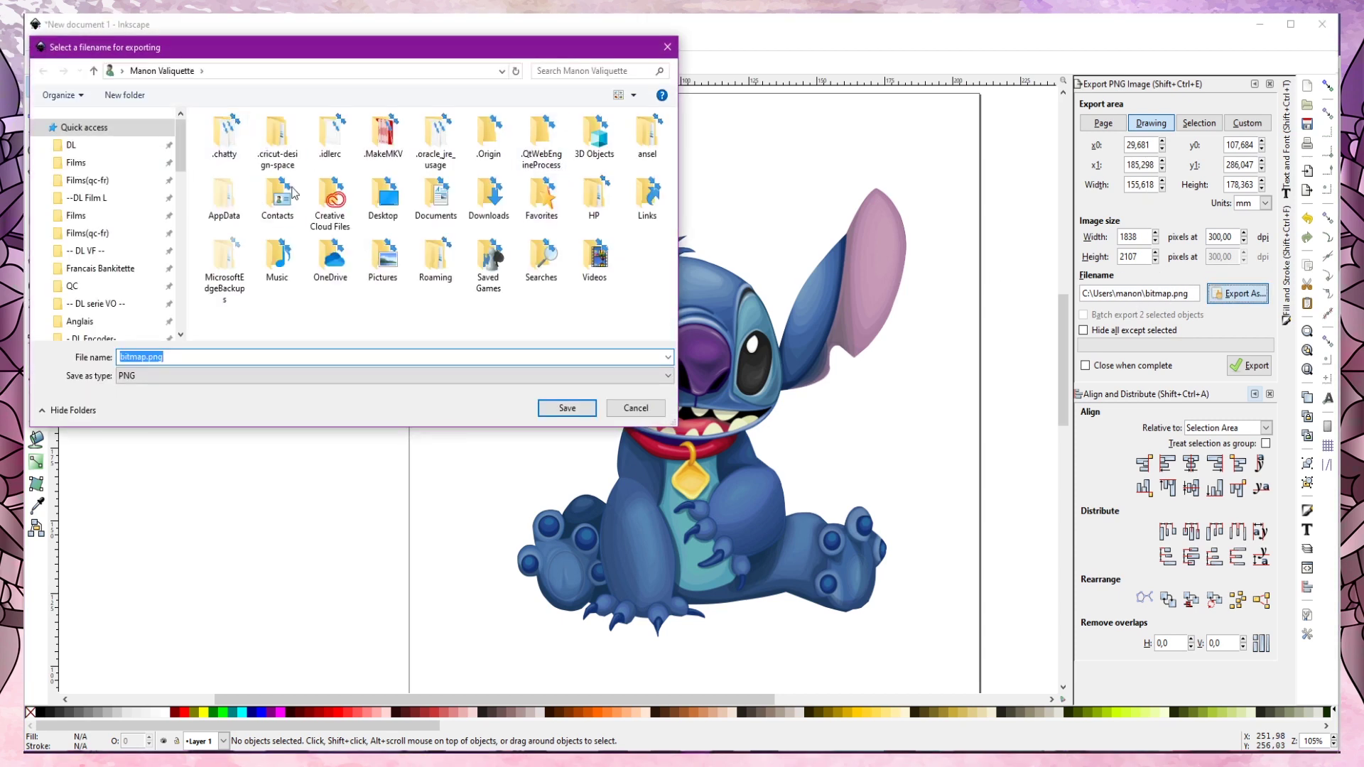
scroll(113, 286, "down", 2)
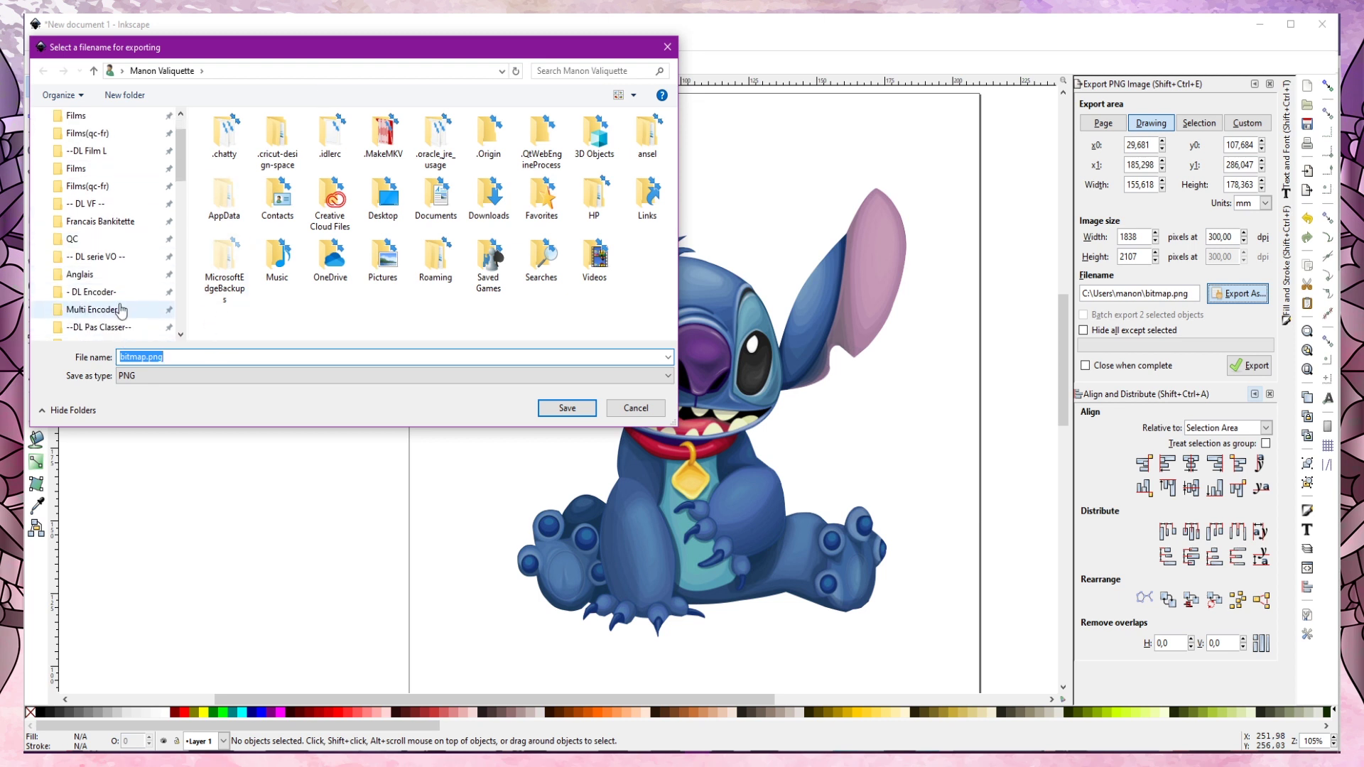
scroll(85, 297, "down", 1)
scroll(83, 299, "down", 1)
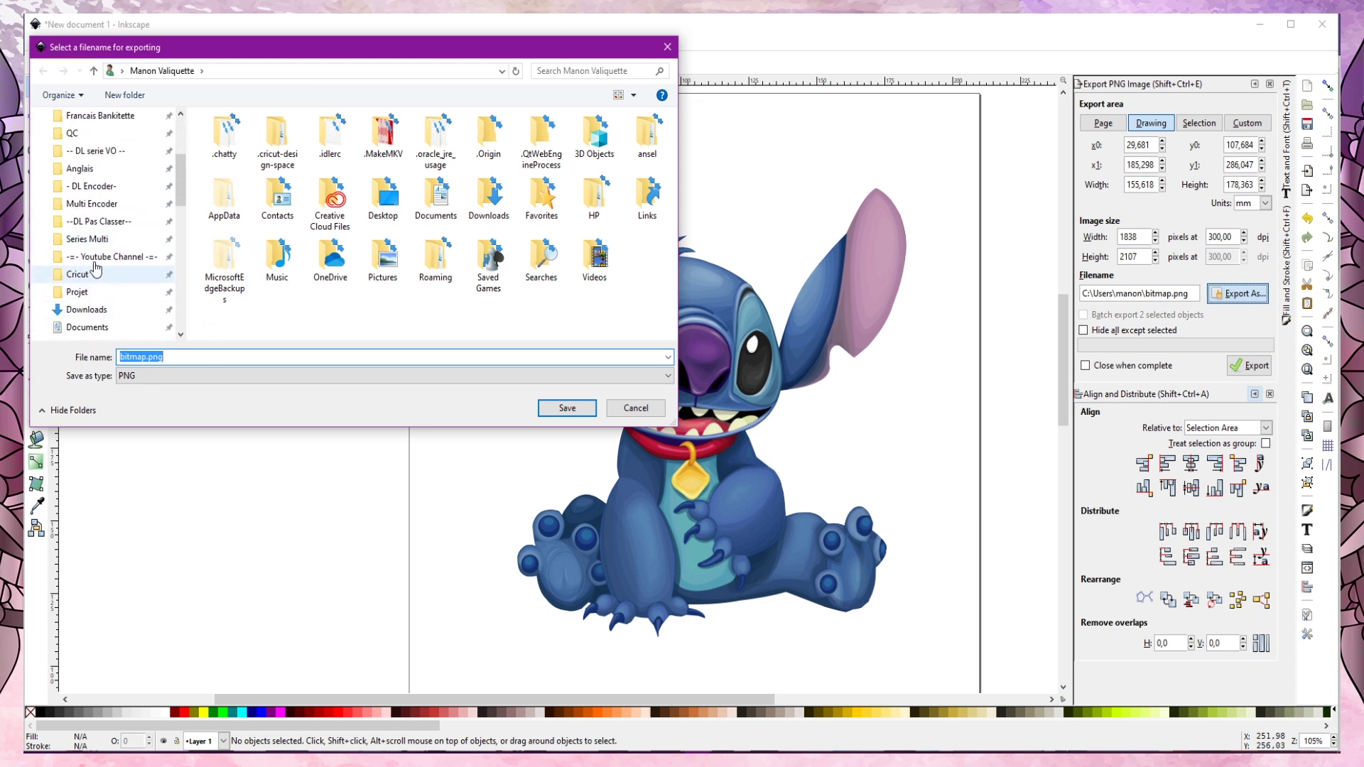
scroll(82, 295, "down", 1)
scroll(81, 284, "down", 1)
left_click(80, 273)
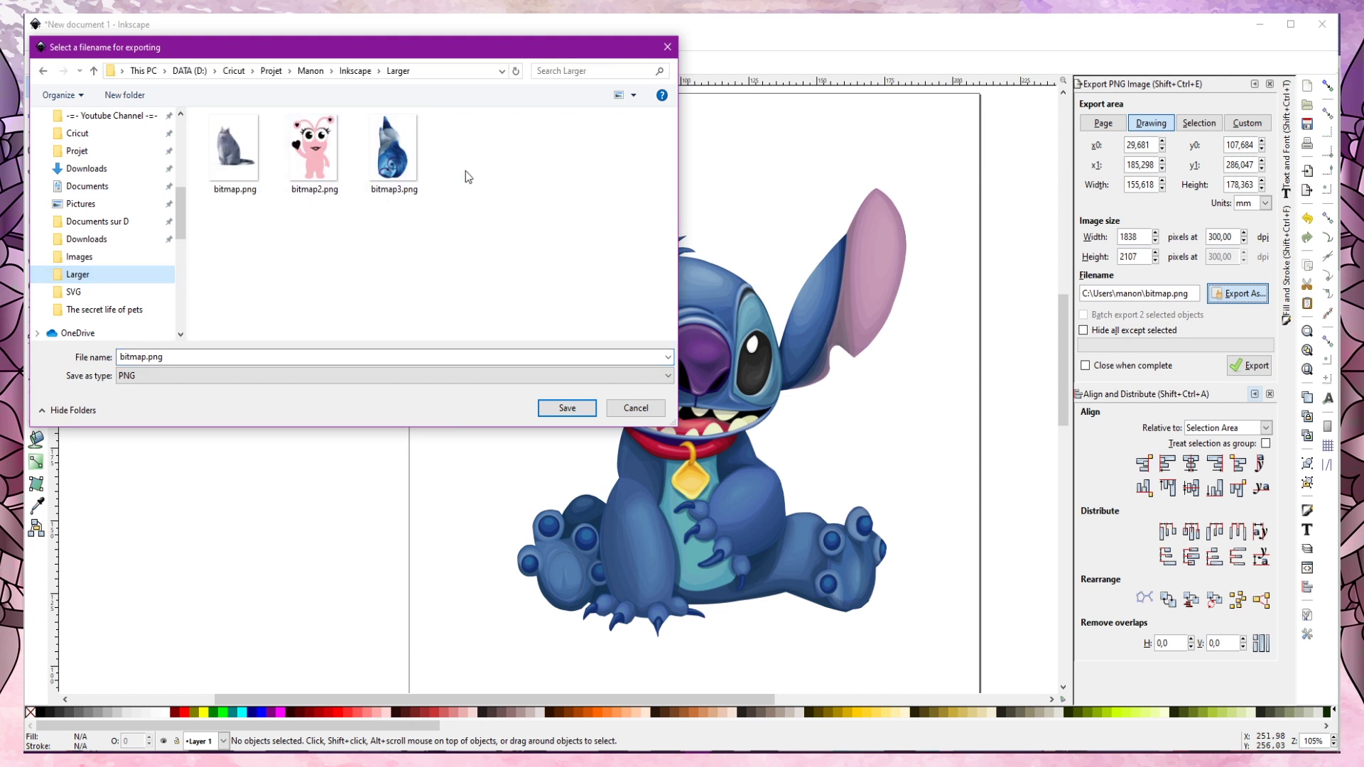
Name the file Stitch.png and export the drawing at 300 dpi
left_click(189, 358)
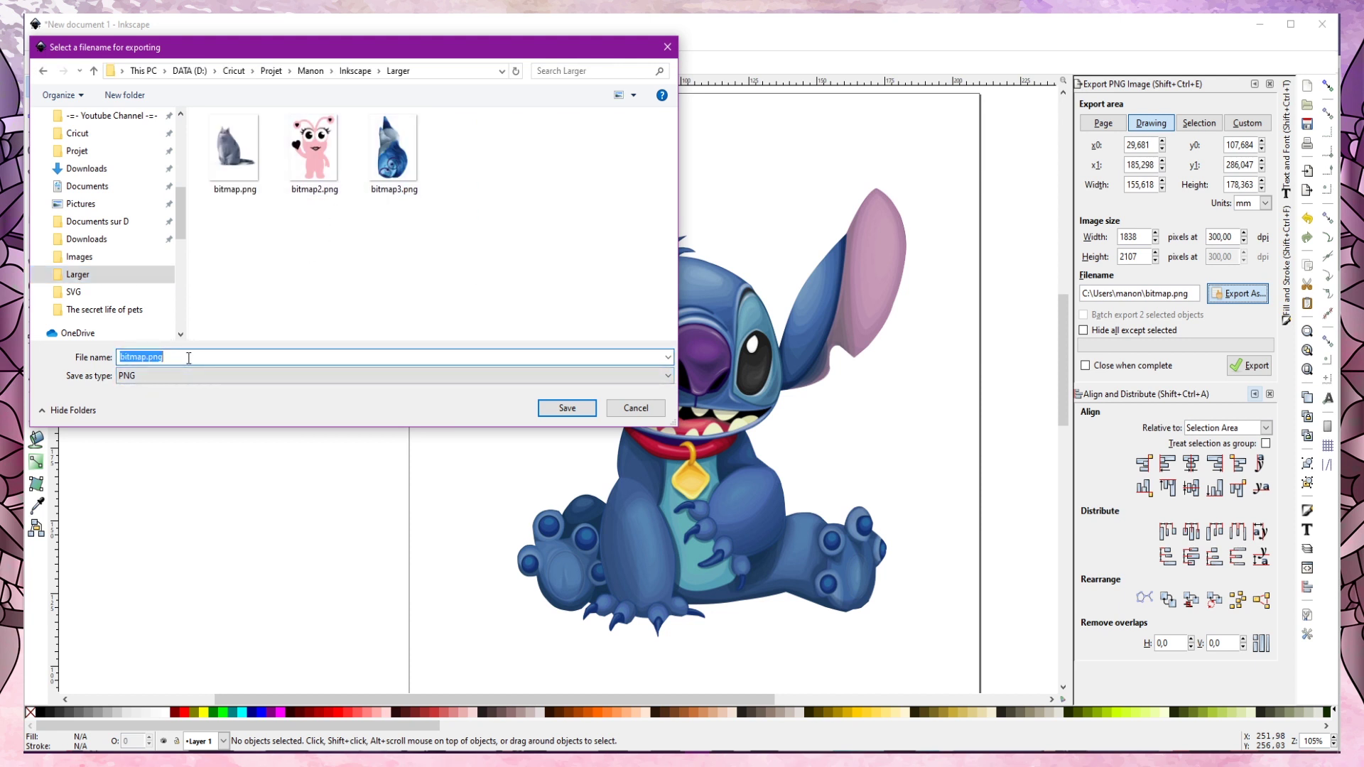
type("Stitch")
left_click(567, 409)
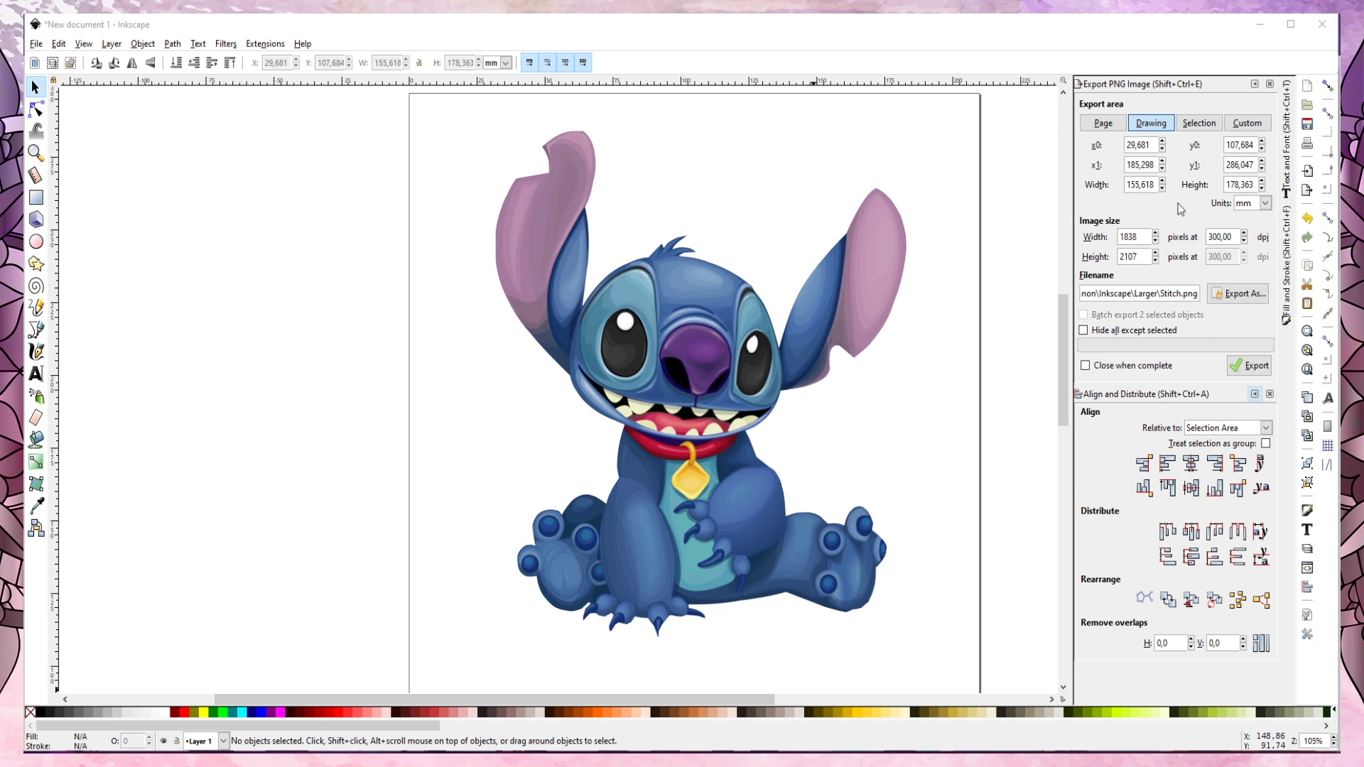
left_click(1242, 310)
key("Return")
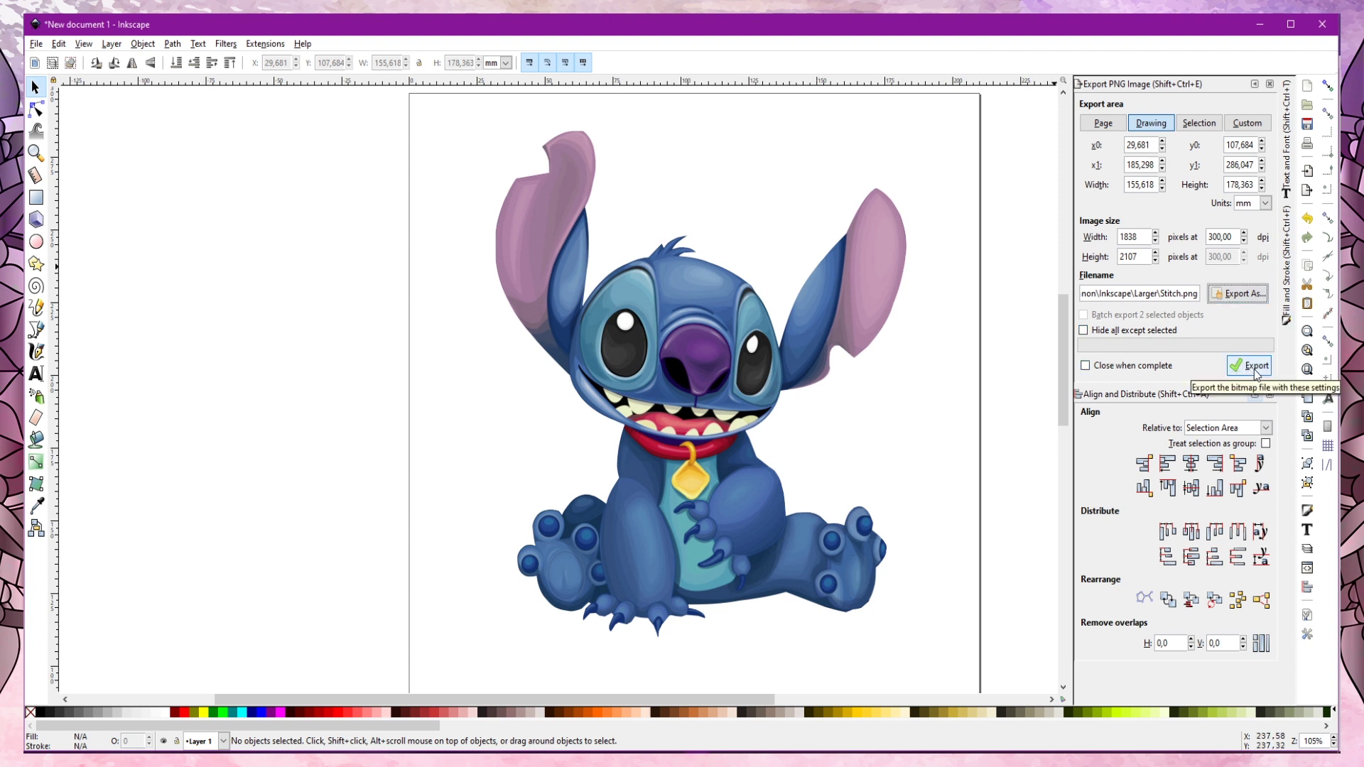
left_click(1255, 369)
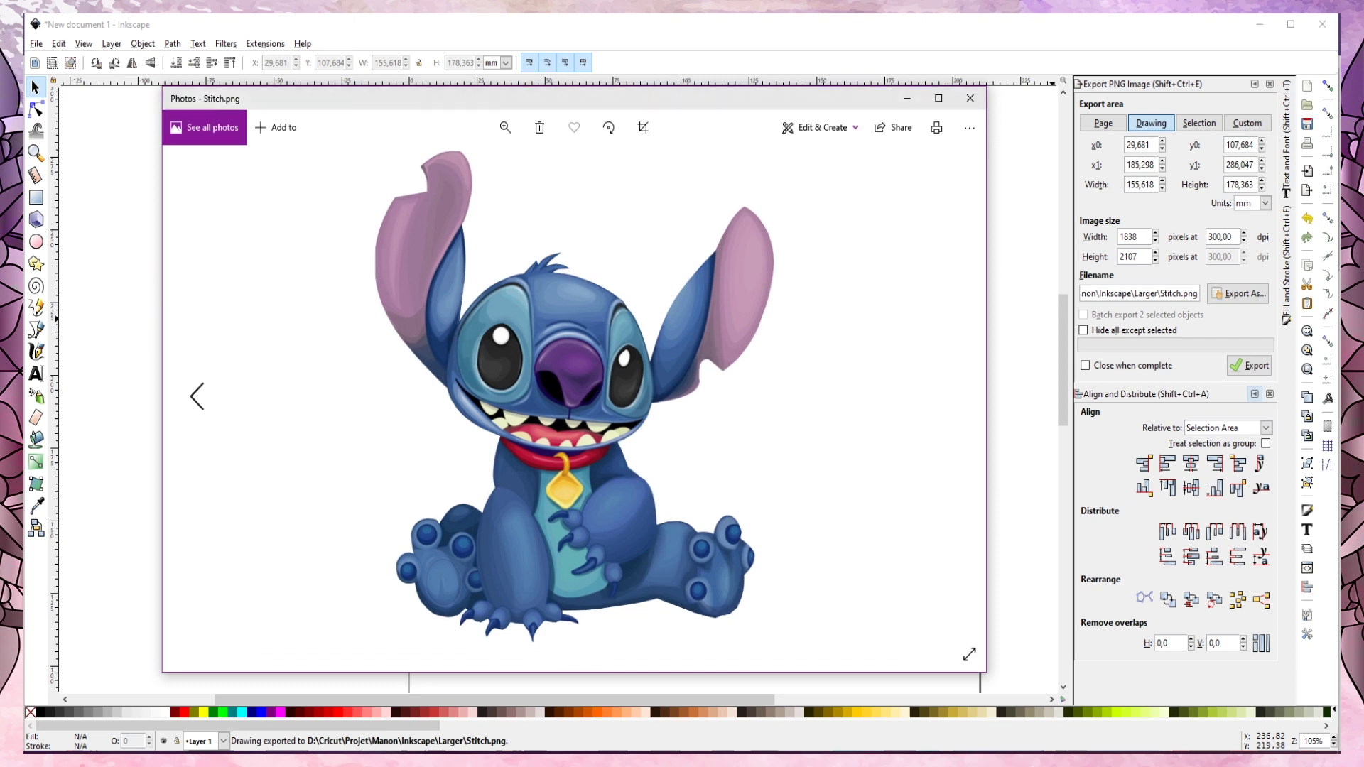
Move the Photos preview of Stitch.png aside to inspect the exported character with its white border
mouse_move(601, 91)
left_mouse_down()
mouse_move(782, 96)
mouse_move(703, 102)
left_mouse_up()
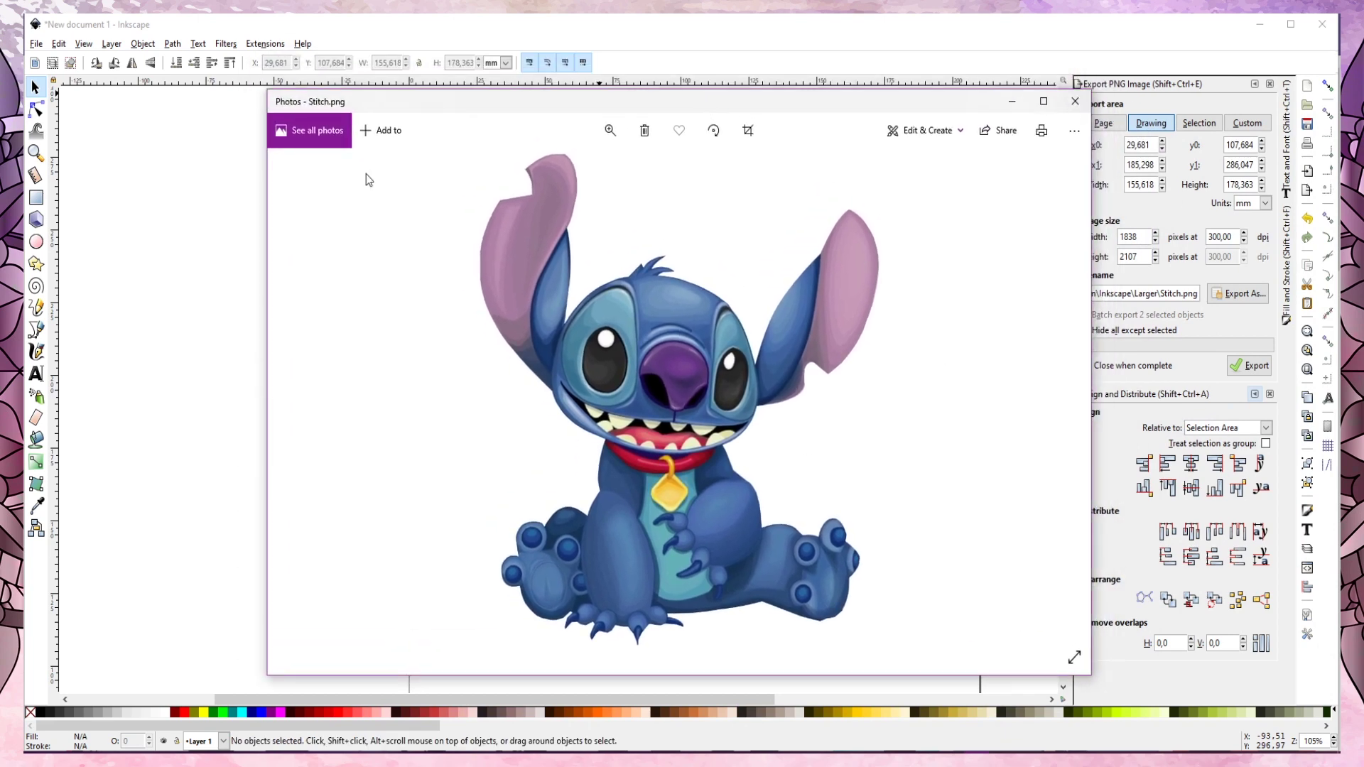
left_click(1076, 102)
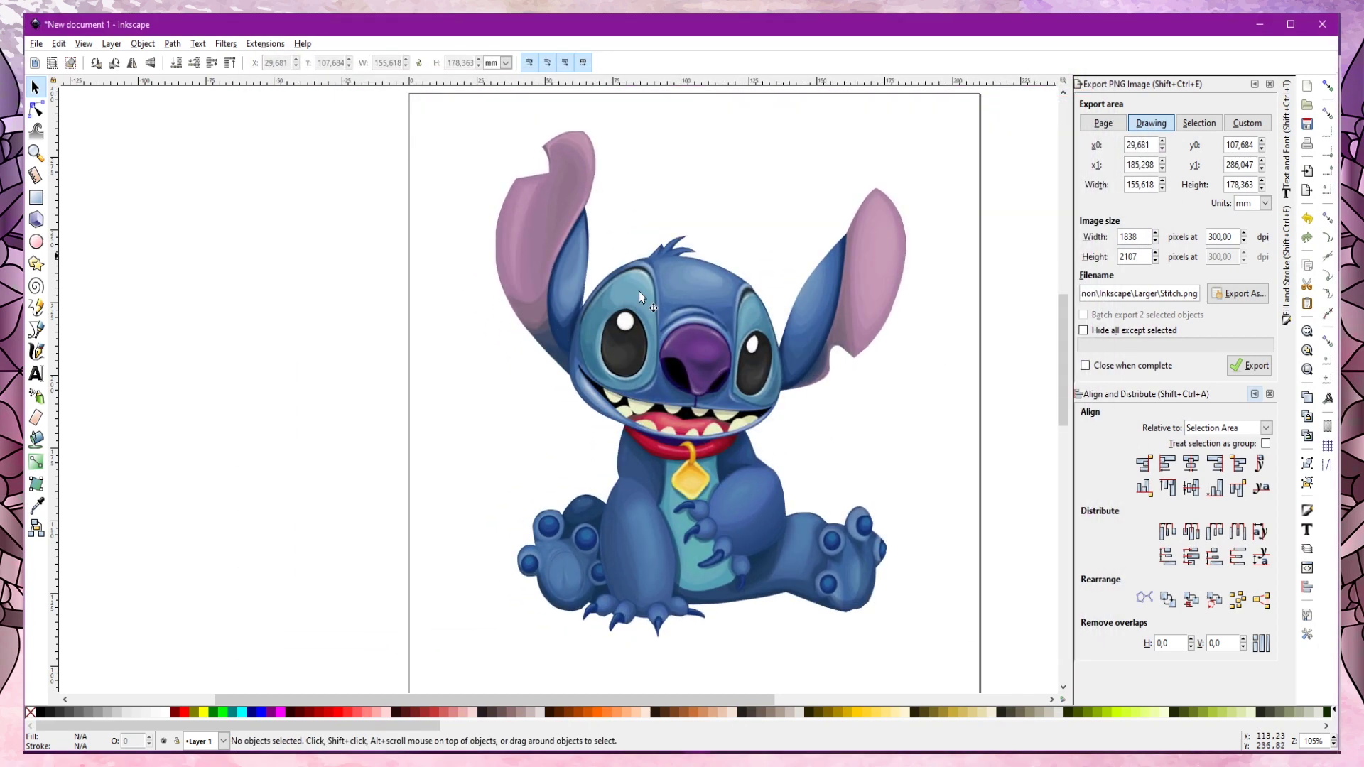